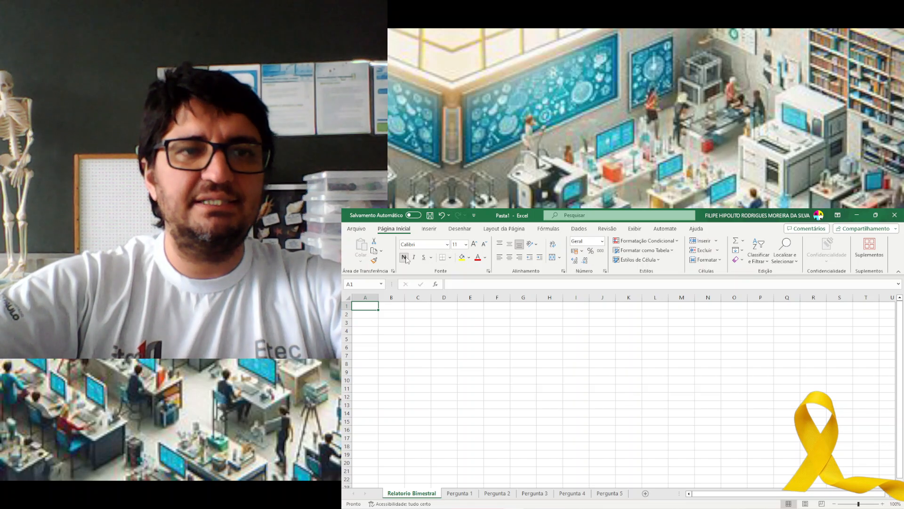
Enter the table headers Alunos, Frequência and Menção in cells A1 to C1
click(404, 259)
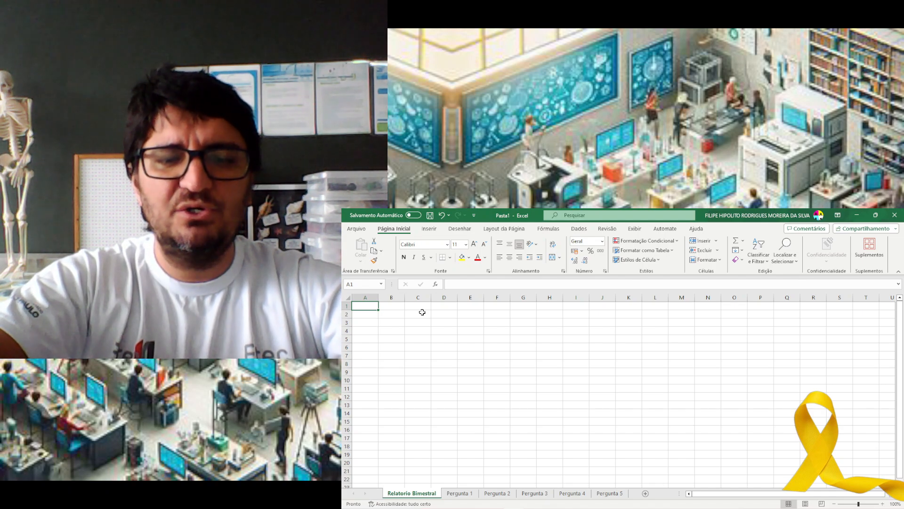
text(Alunos)
key(Tab)
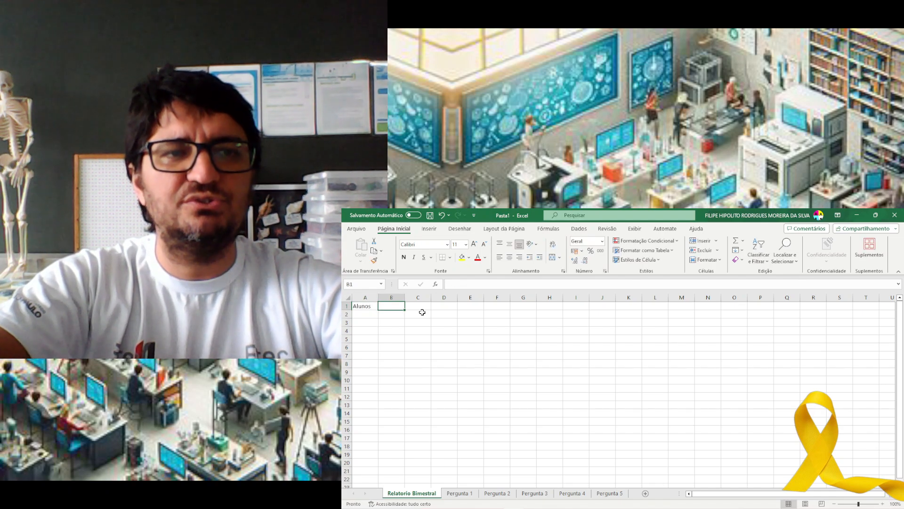
text(S)
text(re)
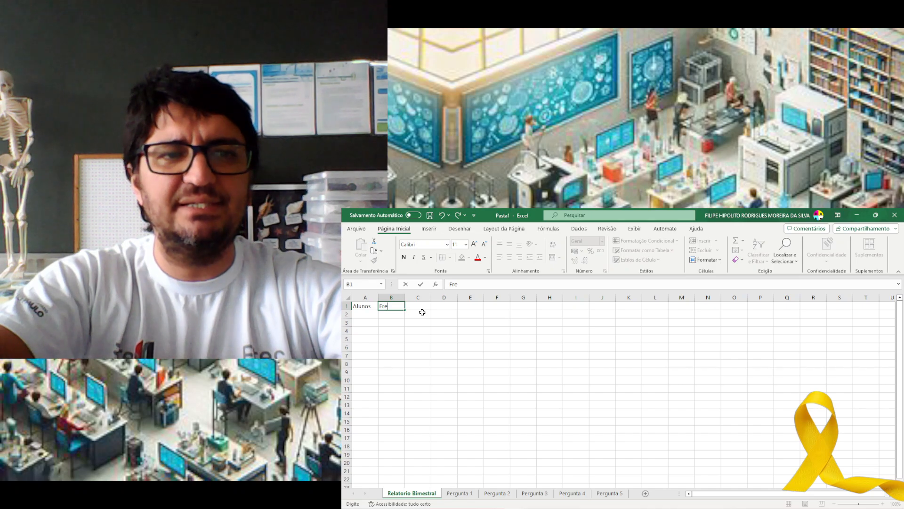
text(quência)
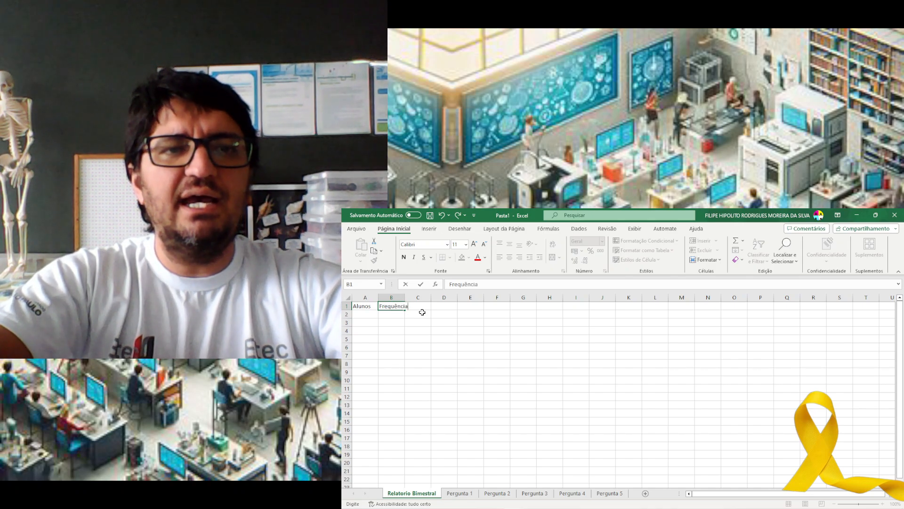
key(Tab)
text(Menção)
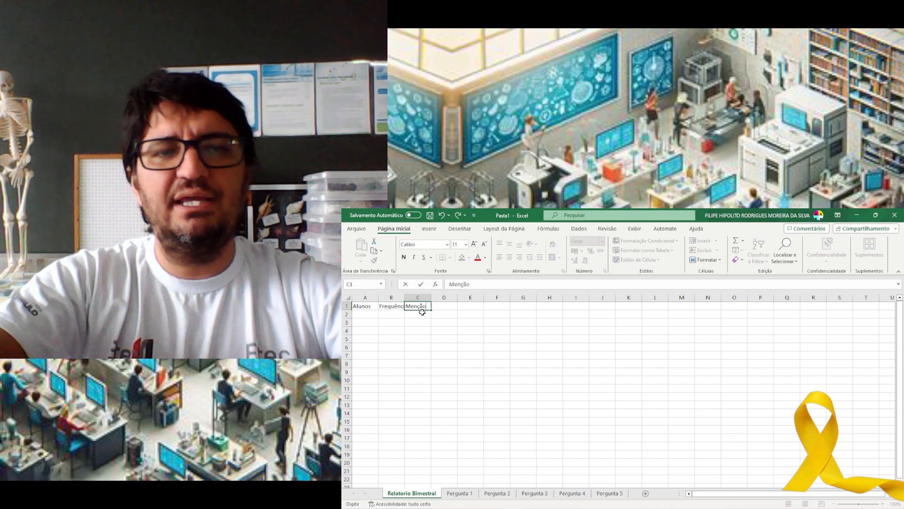
key(Return)
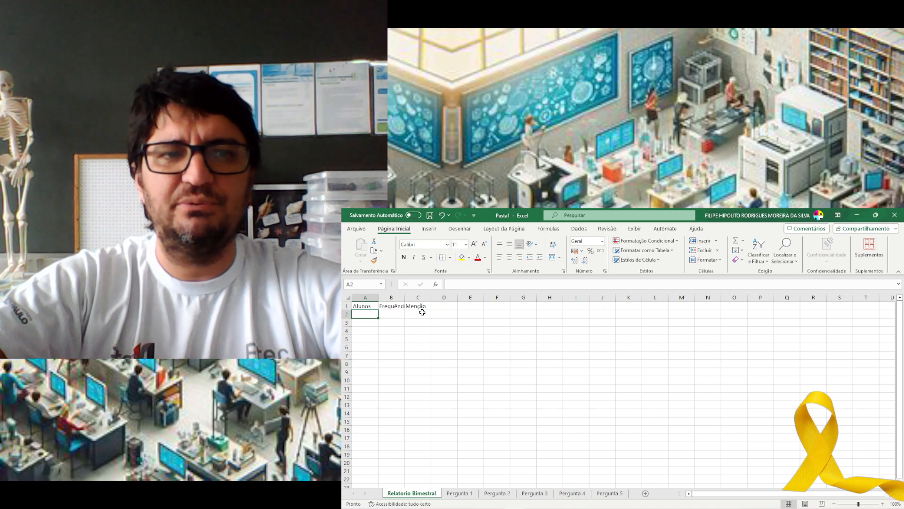
Fill cells A2 to A6 of the Alunos column with five students' first names
text(Filipe)
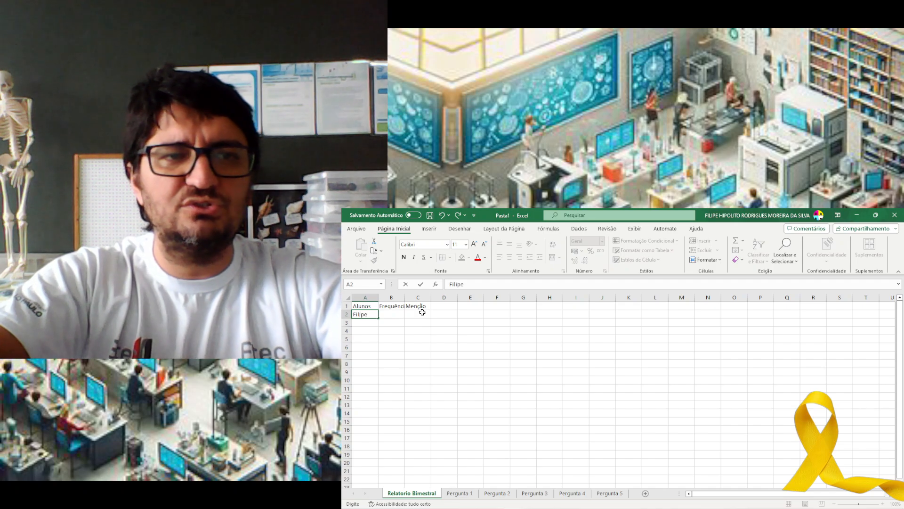
key(Return)
text(Dayene)
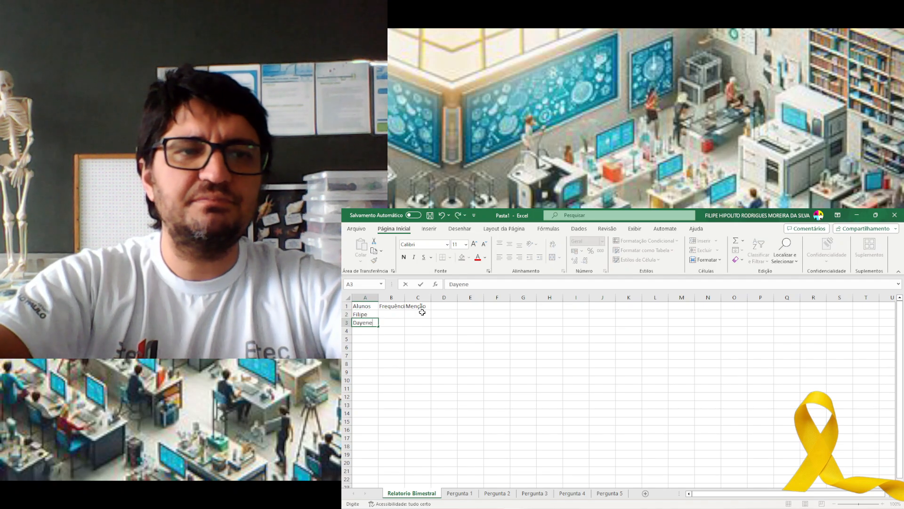
key(Return)
text(Da)
key(BackSpace)
key(BackSpace)
key(BackSpace)
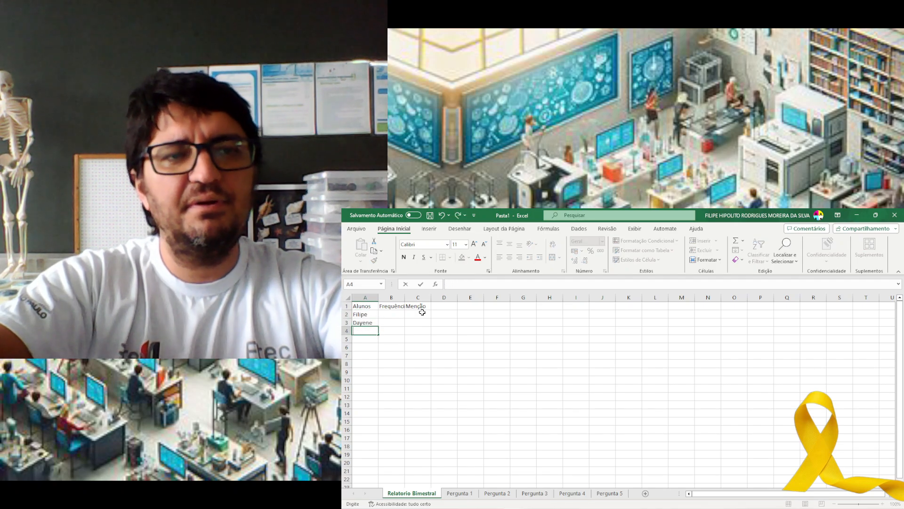
text(Tatinae)
key(Return)
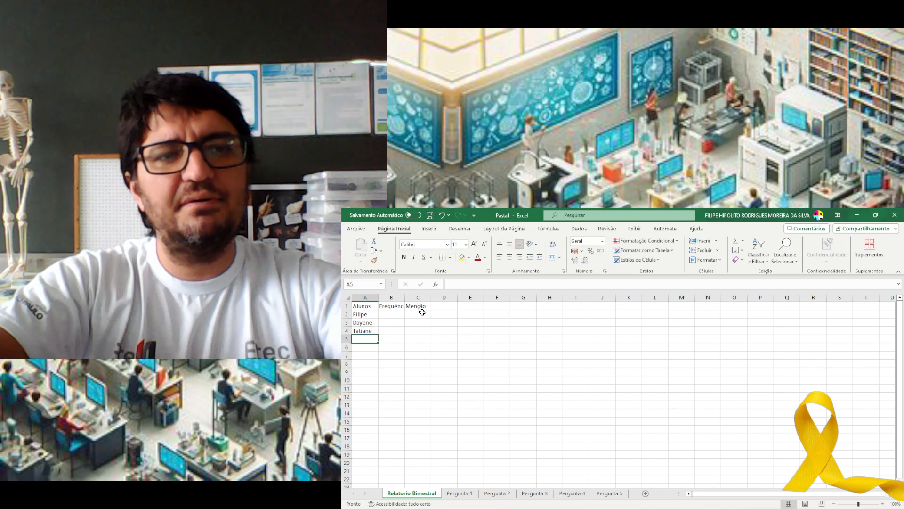
text(Debora)
key(Return)
text(Joaquim)
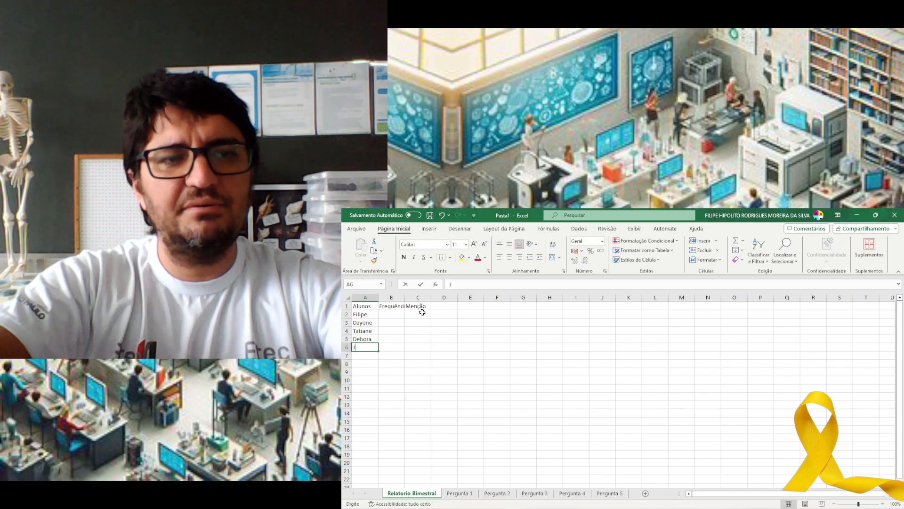
key(Tab)
Fill the Frequência column in cells B2 to B6 with 75%, 80%, 100%, 65% and 90%
key(Up)
key(Up)
key(Up)
key(Up)
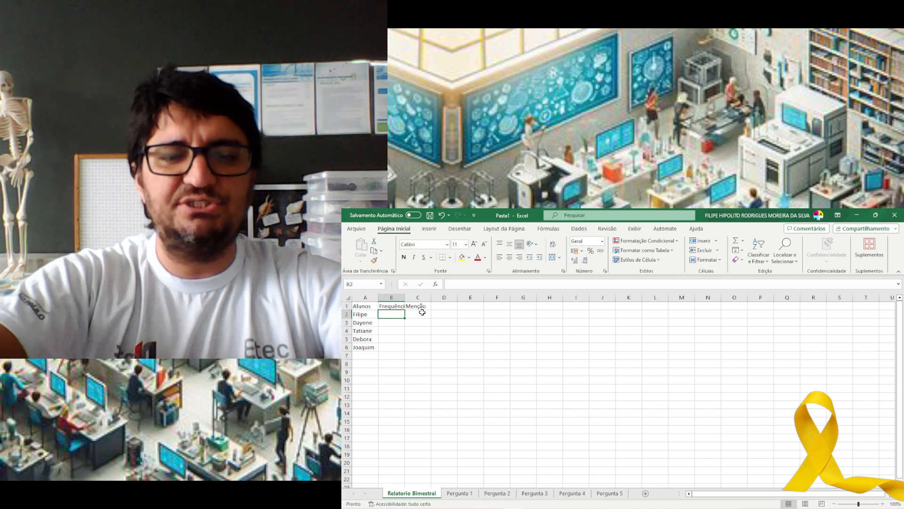
text(75%)
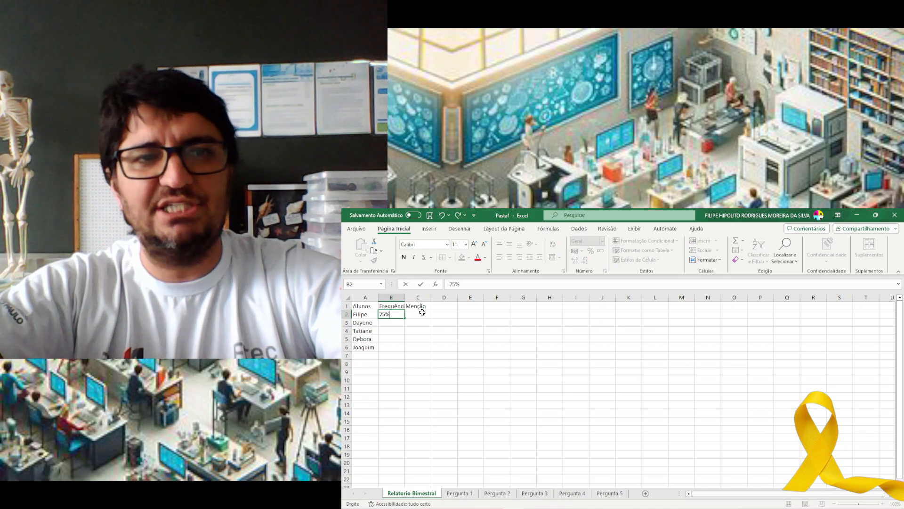
key(Return)
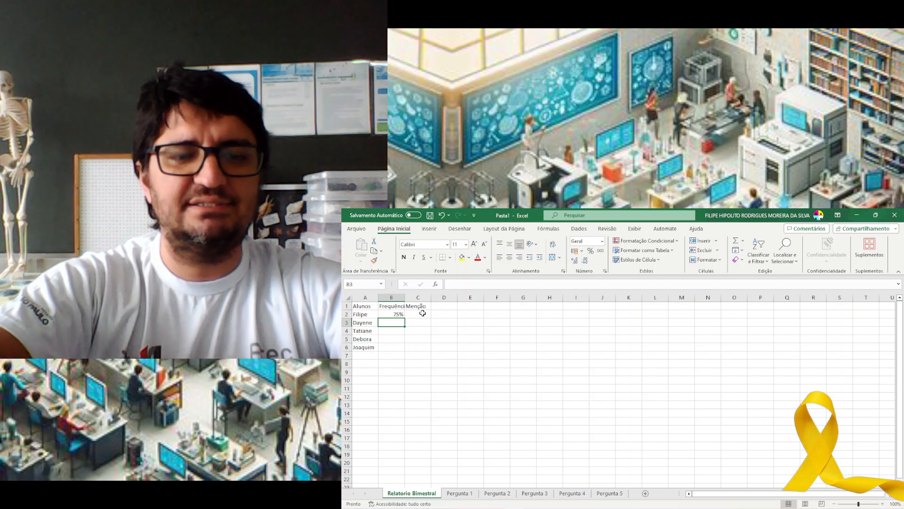
text(80%)
key(Return)
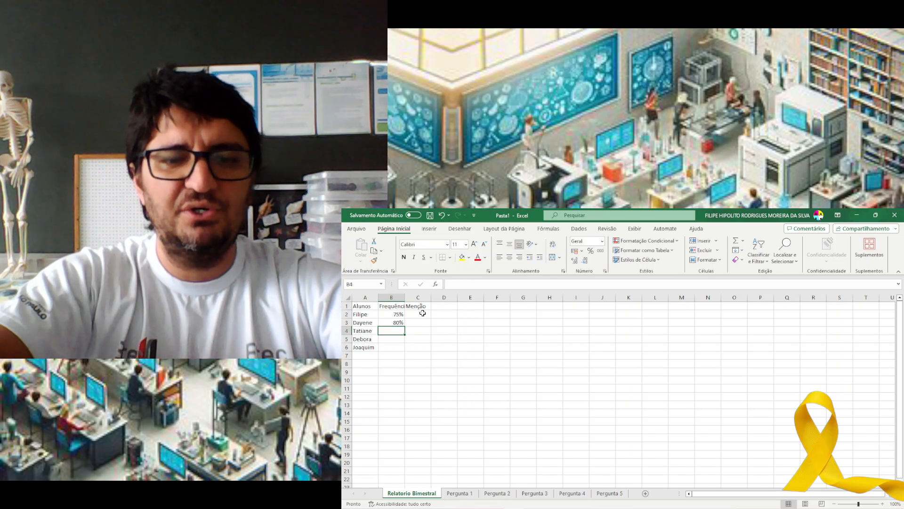
text(100)
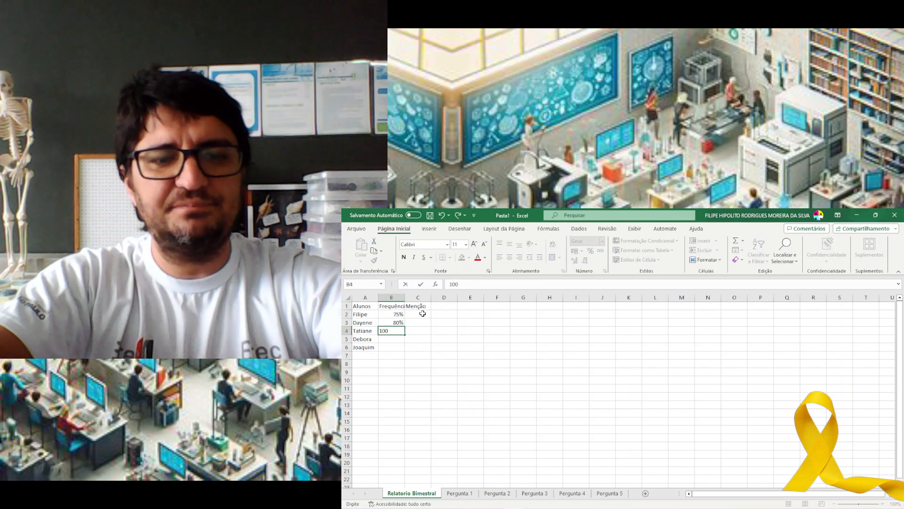
text(%)
key(Return)
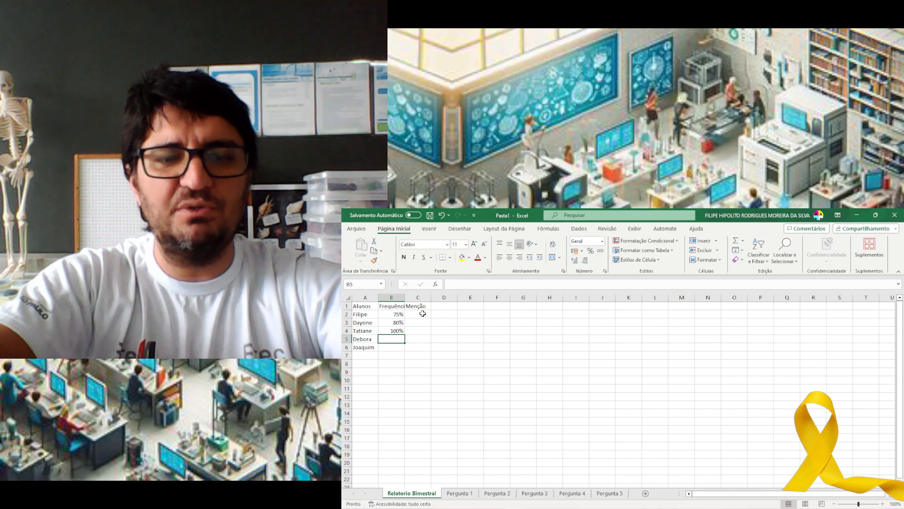
text(65%)
key(Return)
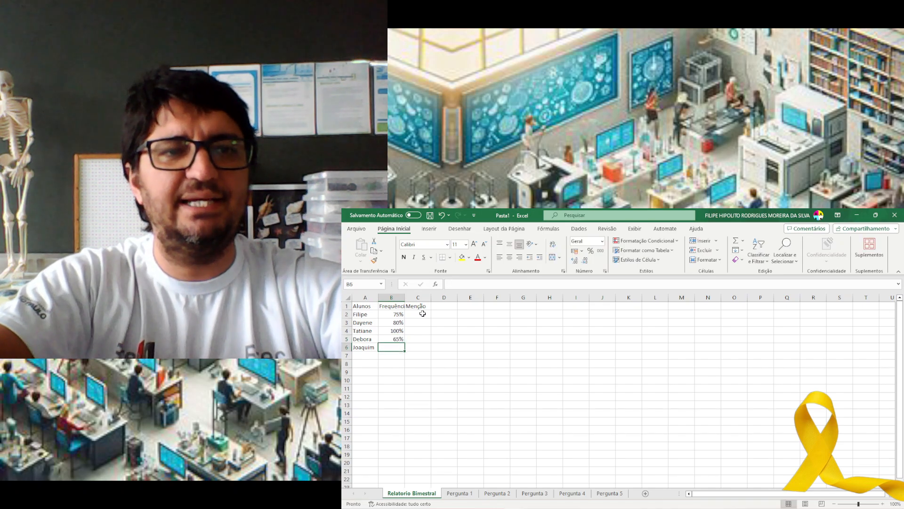
text(9)
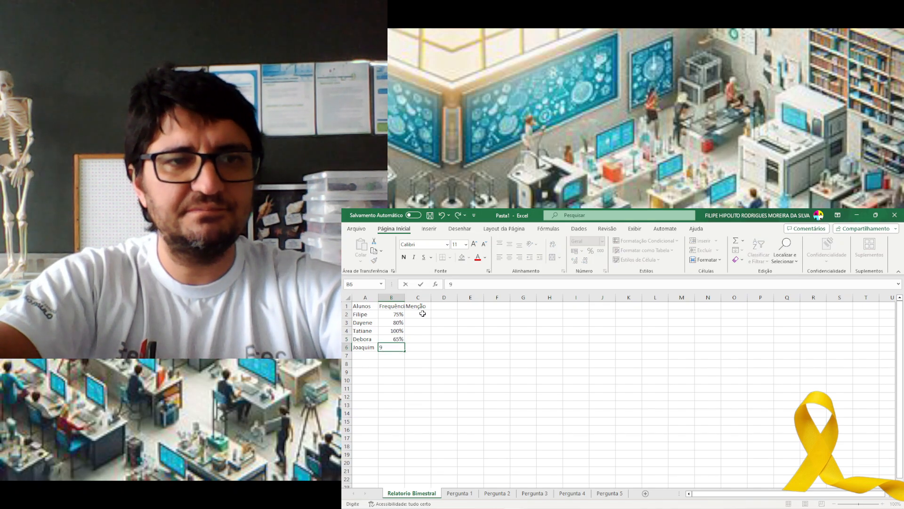
text(0%)
key(Return)
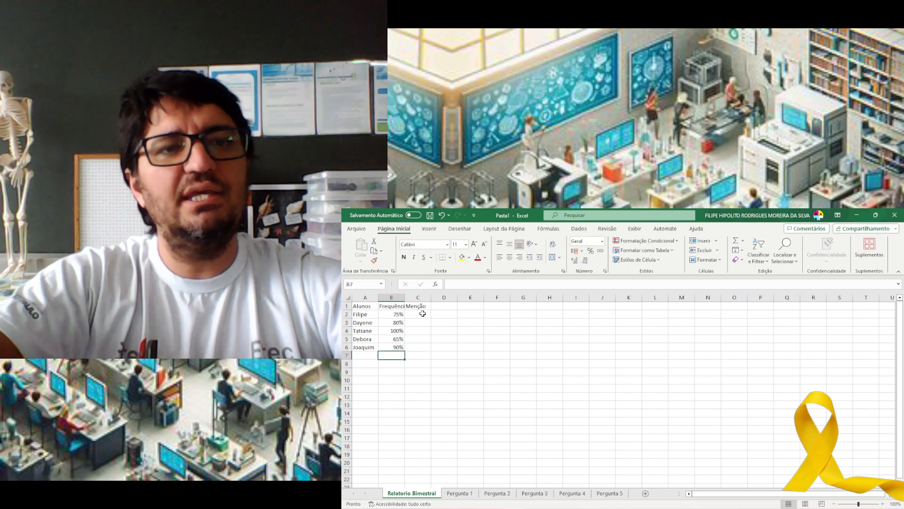
key(Up)
key(Up)
key(Up)
key(Up)
click(423, 313)
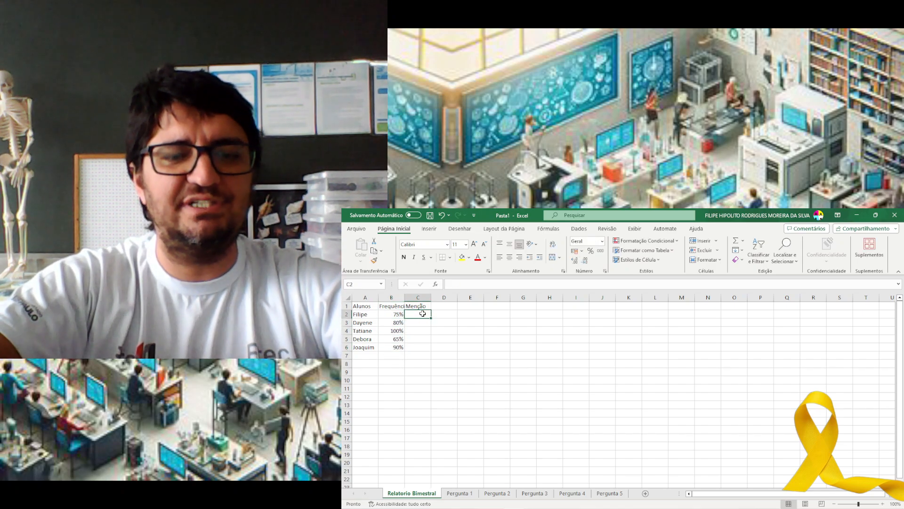
text(MB)
key(Return)
Fill the Menção column in cells C2 to C6 with B, MB, MB, R and I
click(422, 313)
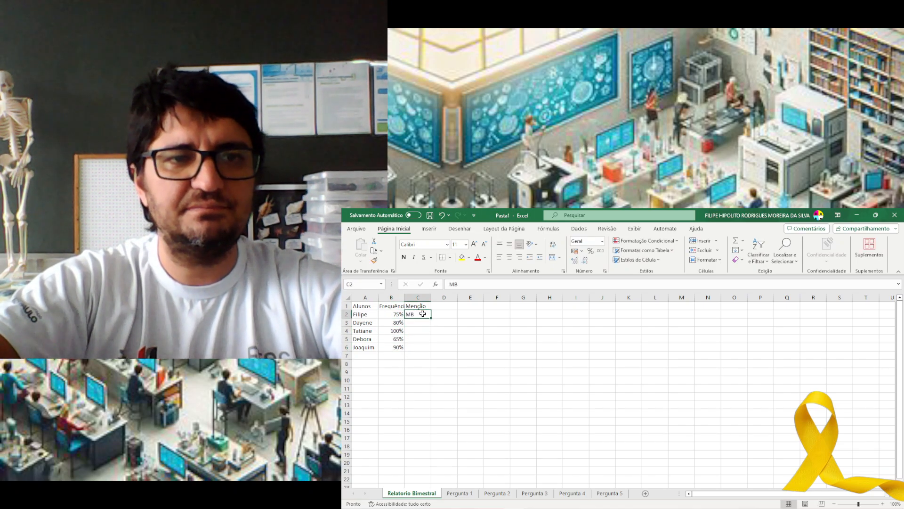
text(B)
key(Return)
text(MB)
key(Return)
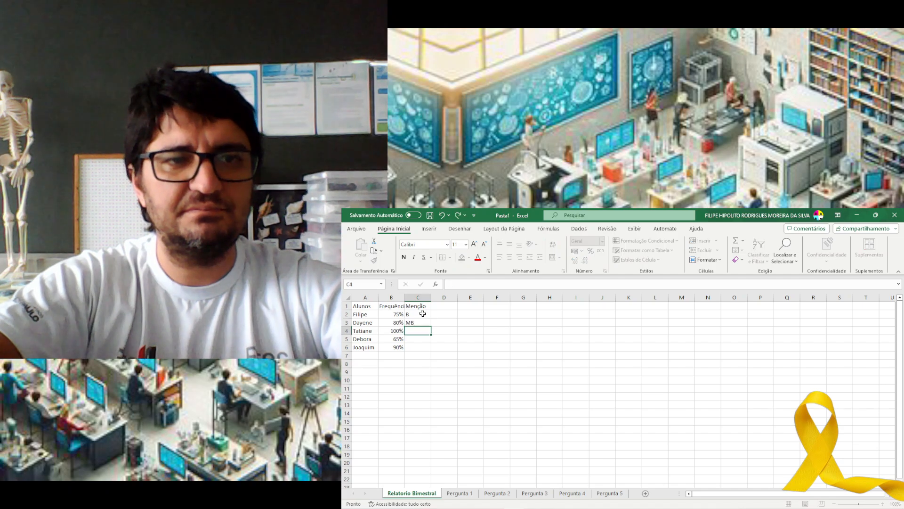
text(MB)
key(Return)
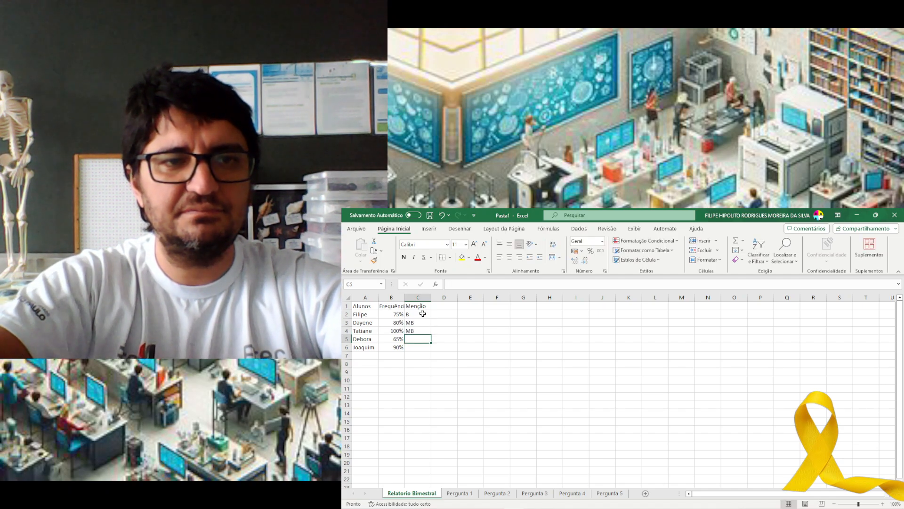
text(R)
key(Return)
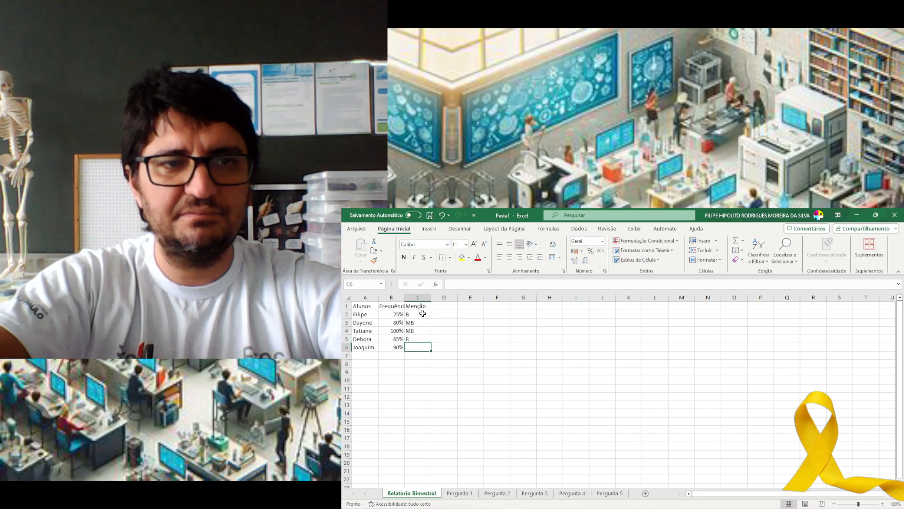
text(i)
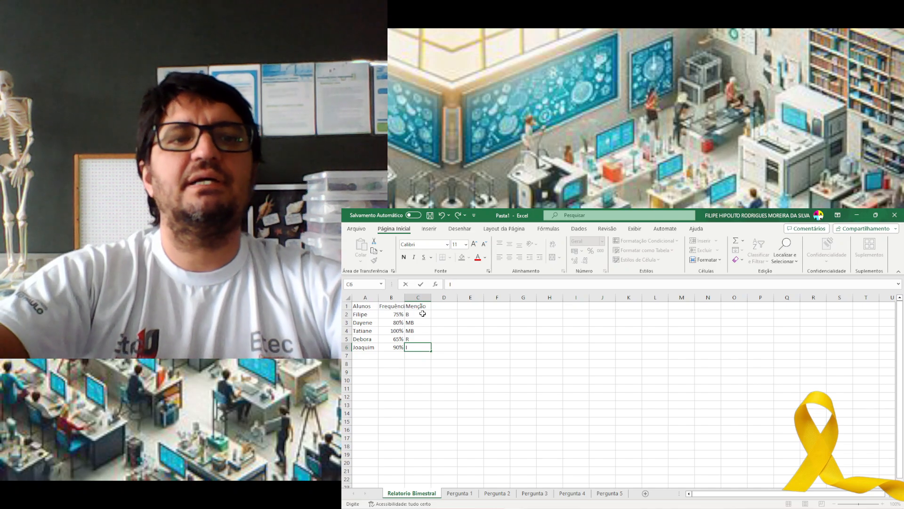
key(Return)
click(488, 348)
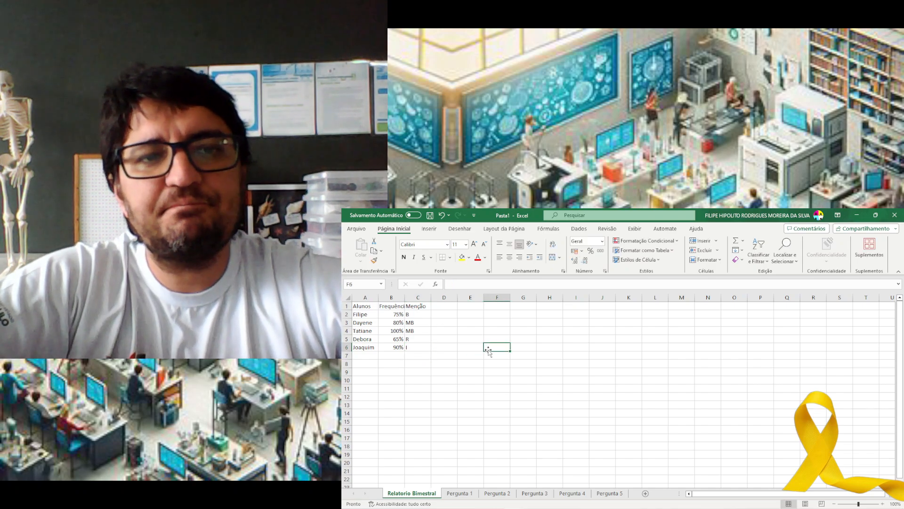
Remove the underline from the whole table in A1:C6
drag(365, 307, 408, 346)
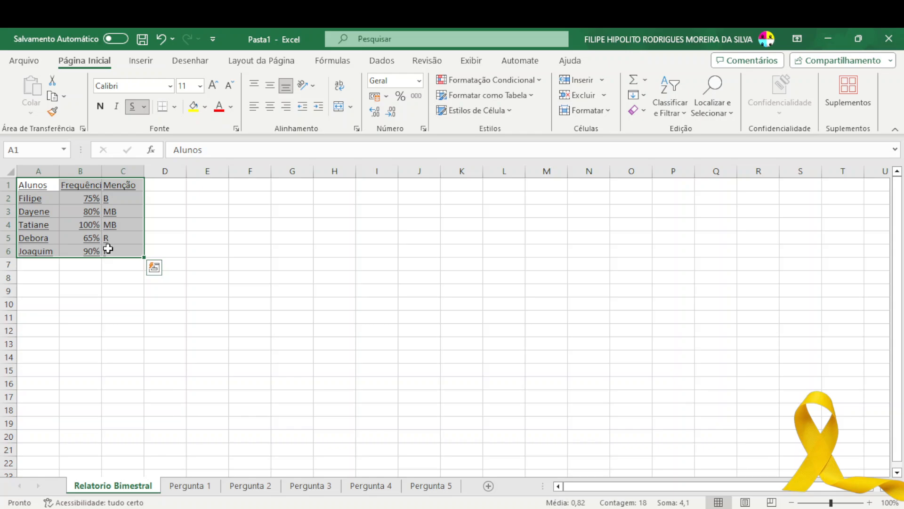
click(437, 357)
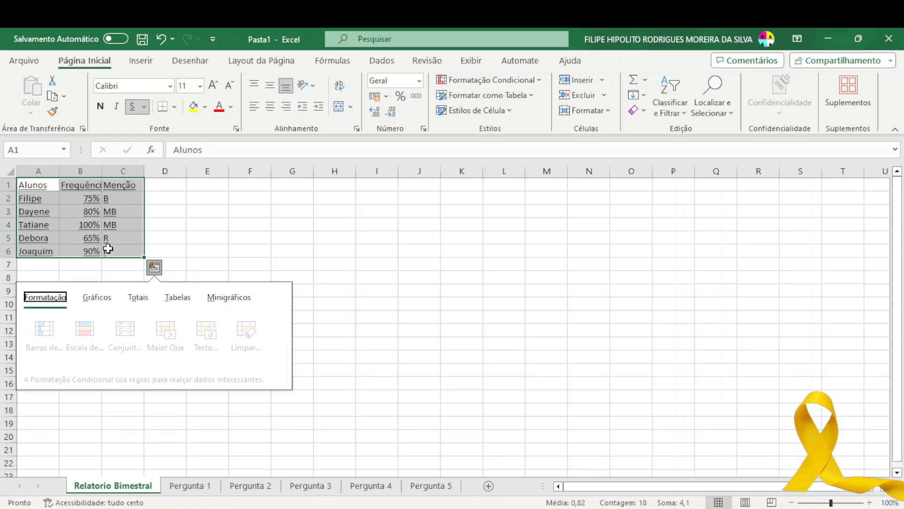
click(134, 107)
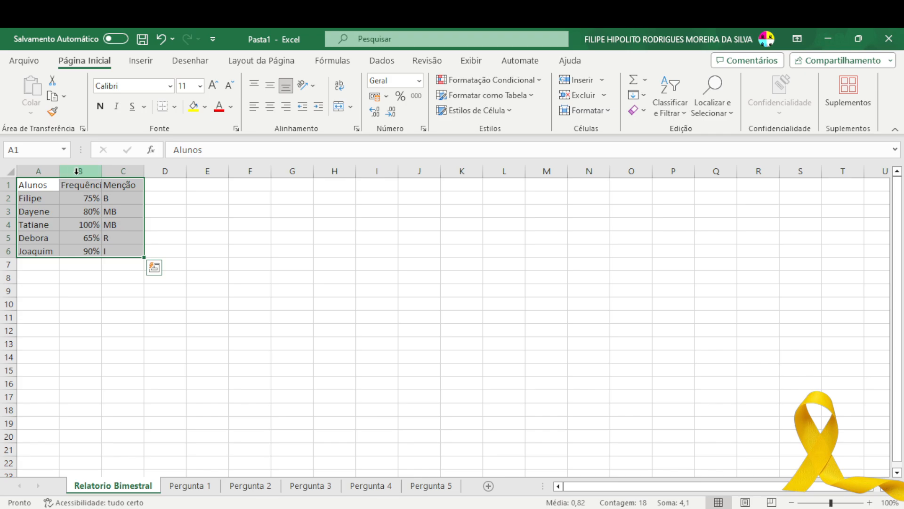
Fit columns B and C to their contents, and adjust the widths of columns A to C to give the table more room
double_click(104, 171)
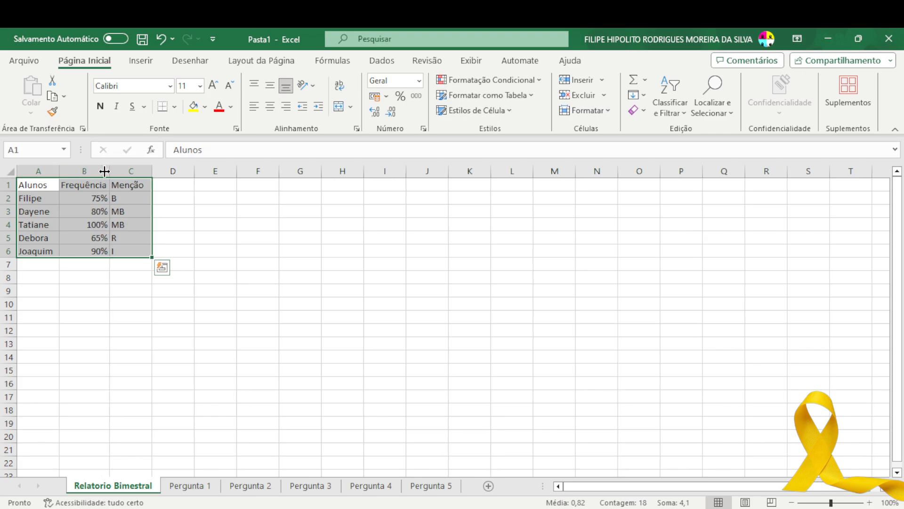
double_click(148, 168)
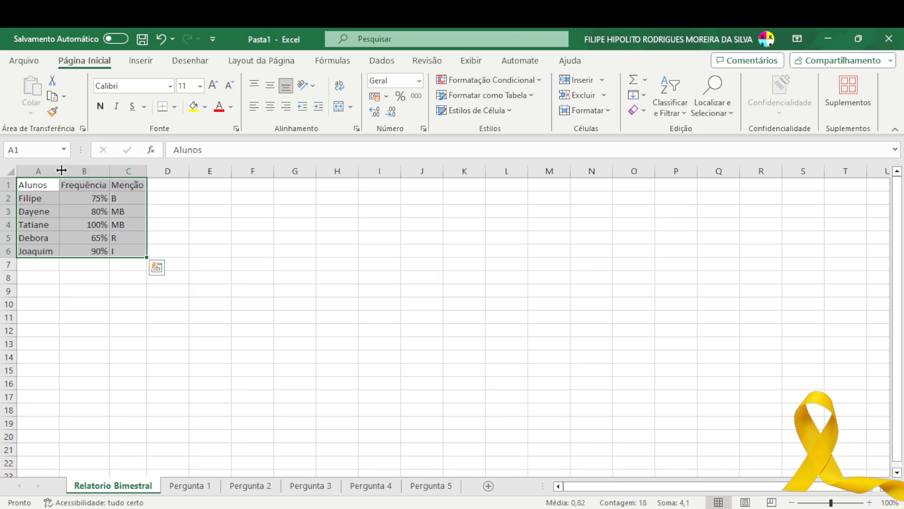
click(45, 172)
drag(45, 171, 134, 172)
click(149, 184)
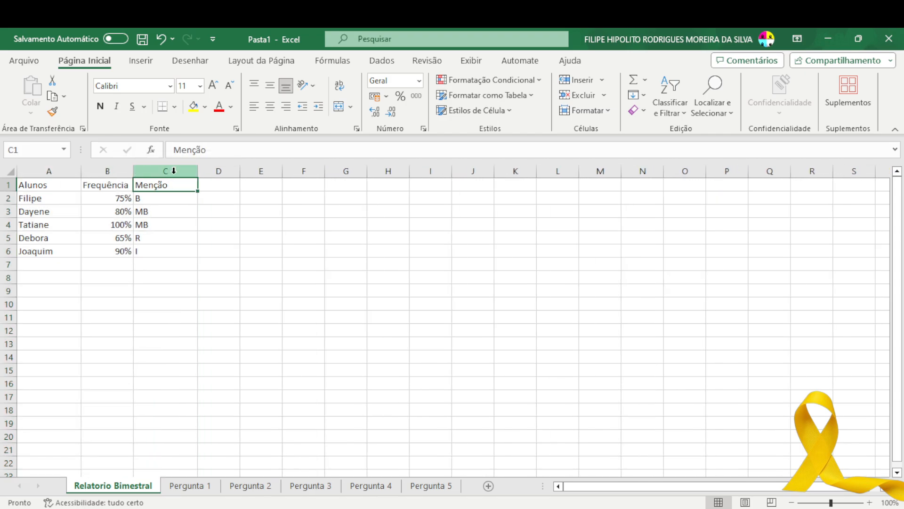
drag(193, 173, 189, 173)
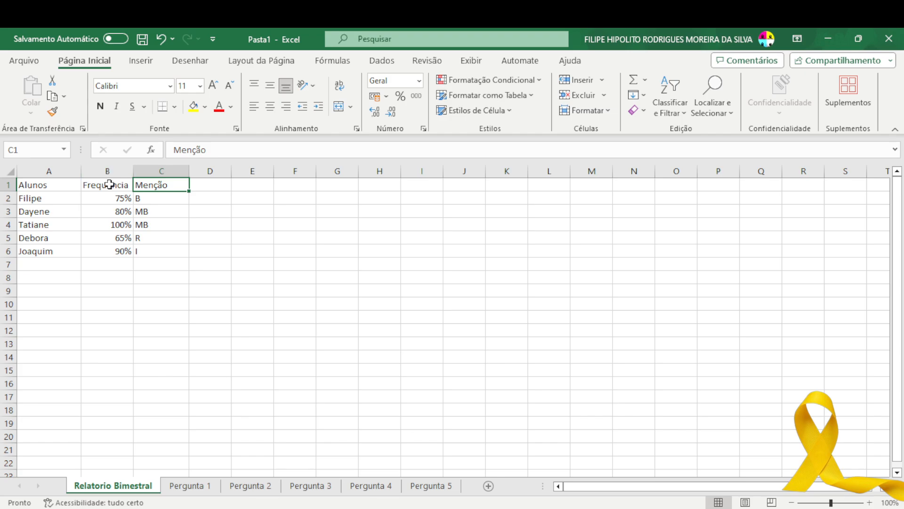
Remove the underline from the Frequência percentages in B2:B6
click(109, 199)
drag(109, 199, 111, 251)
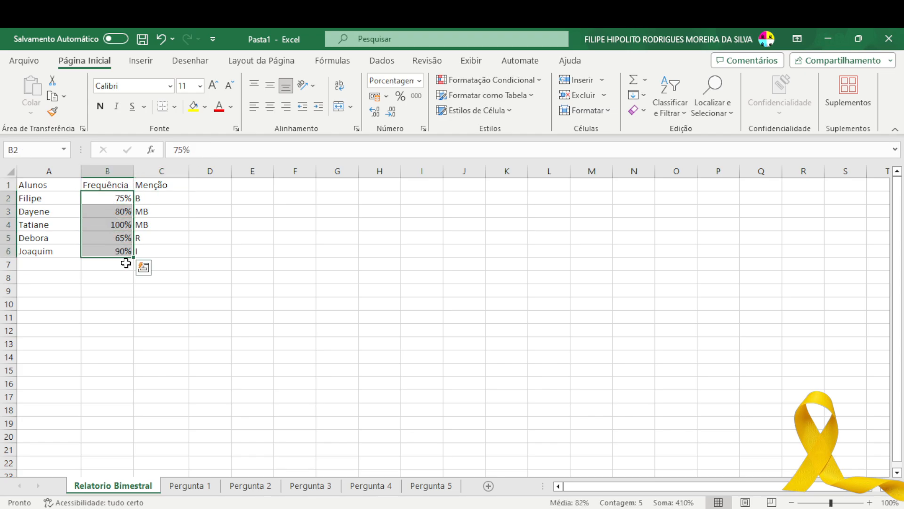
click(186, 278)
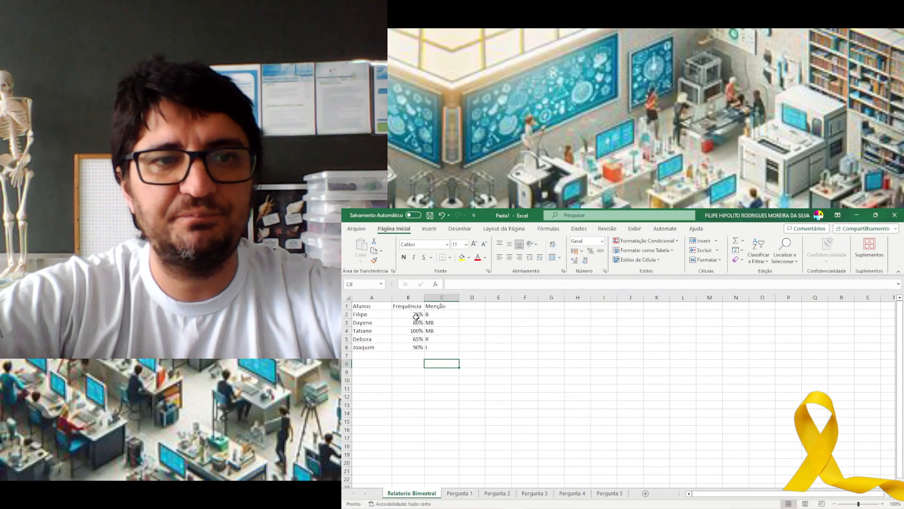
drag(416, 315, 416, 345)
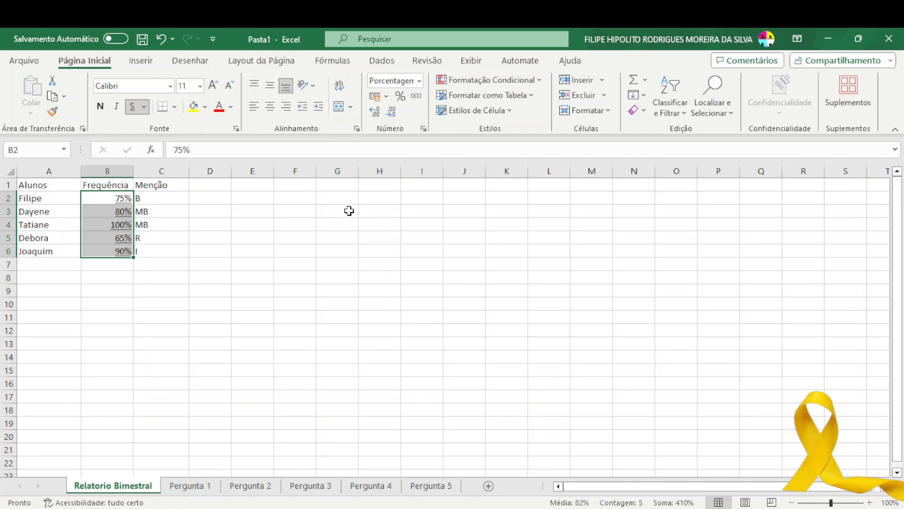
click(133, 107)
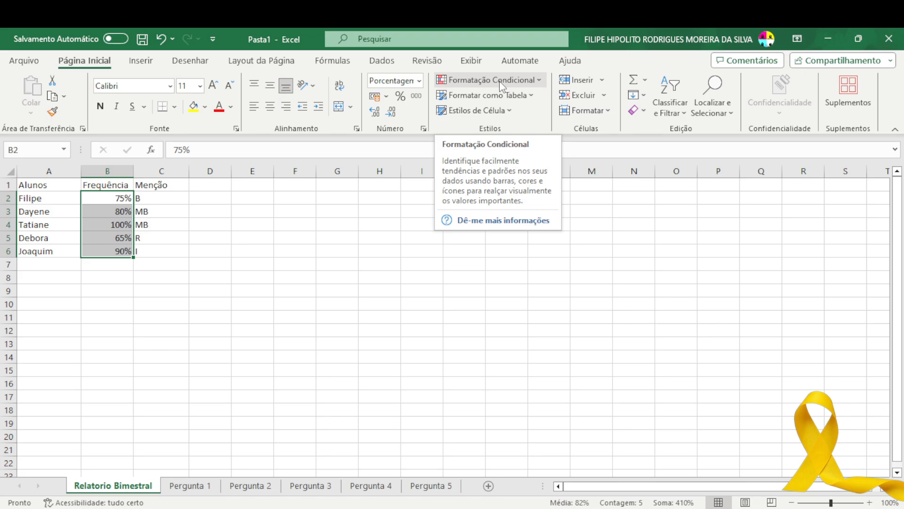
Start a conditional formatting rule of type É Menor do que for the Frequência values in B2:B6
click(502, 85)
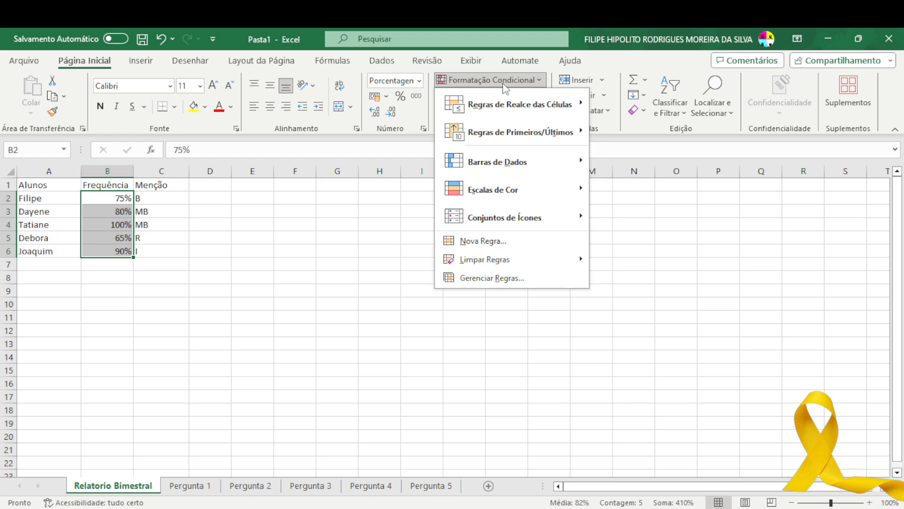
mouse_move(504, 104)
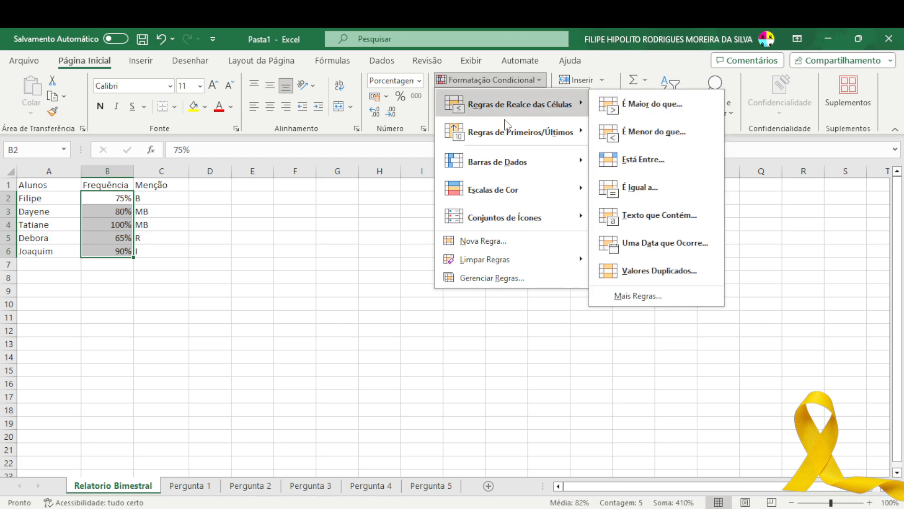
mouse_move(510, 194)
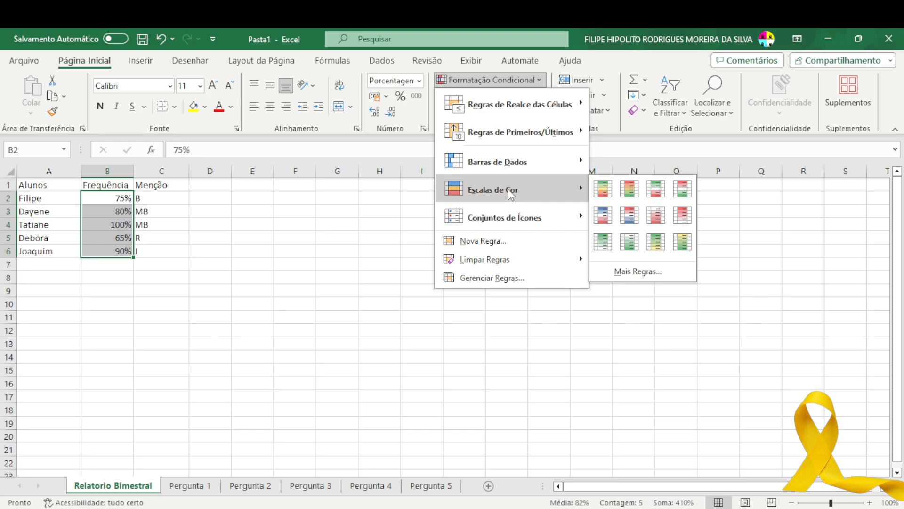
mouse_move(504, 216)
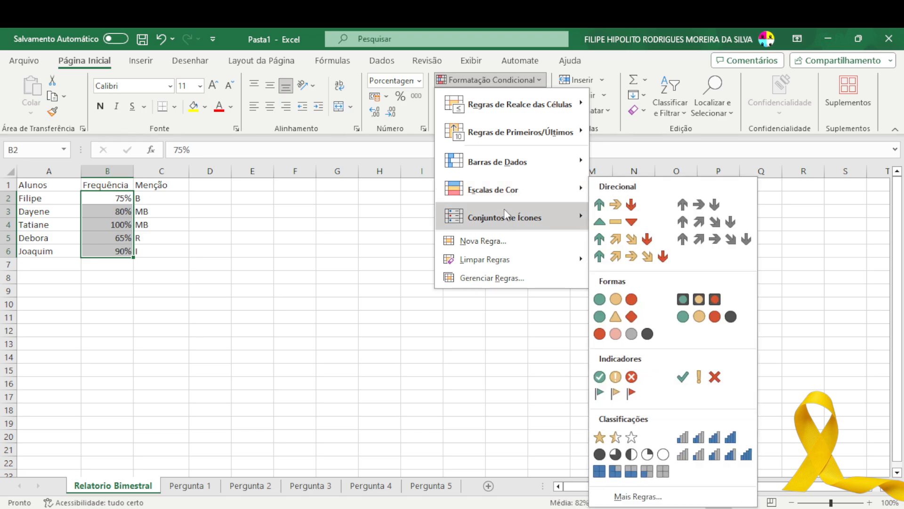
mouse_move(513, 164)
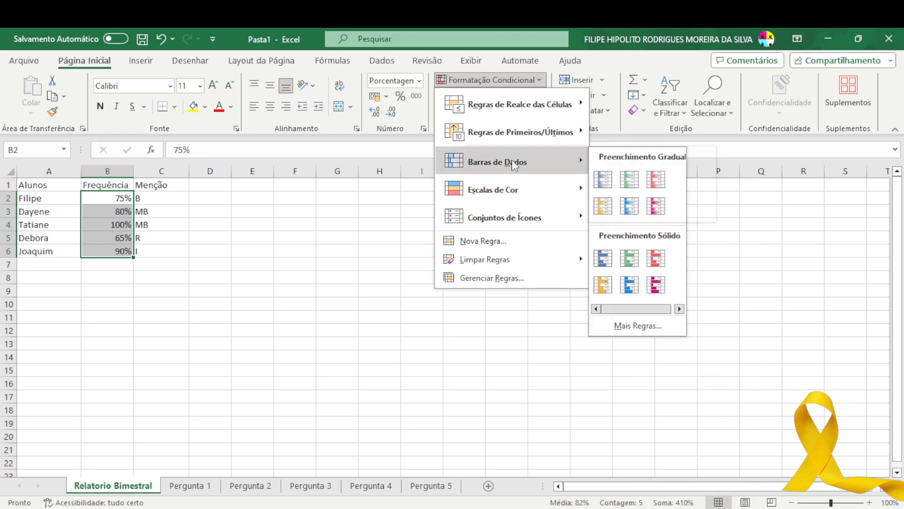
mouse_move(517, 133)
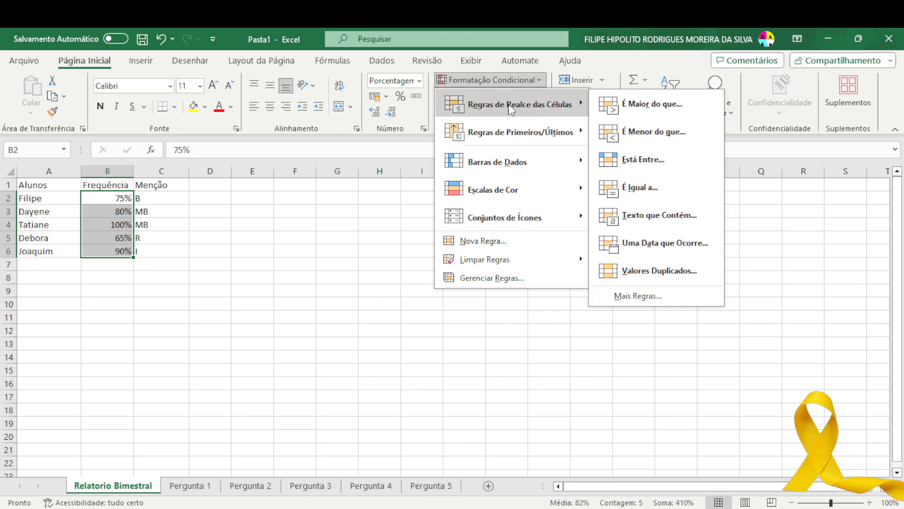
click(626, 133)
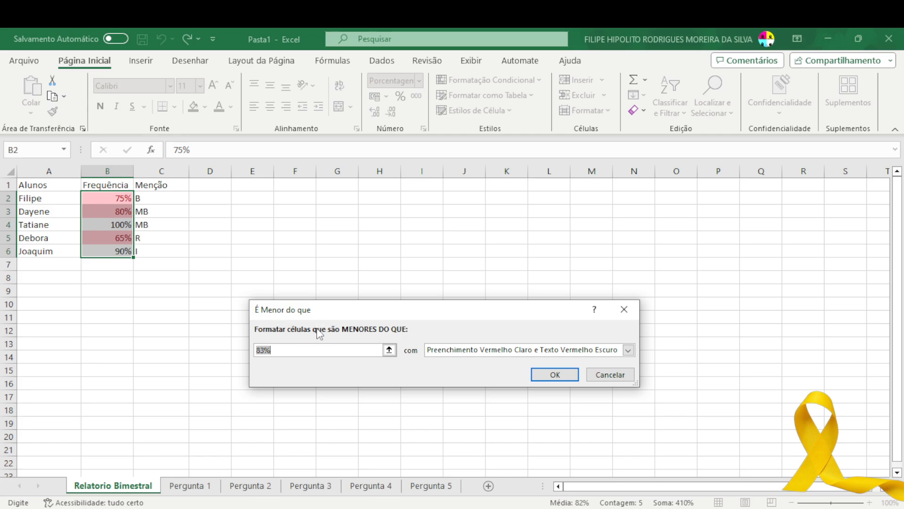
Set the threshold of the É Menor do que rule to 75%
click(323, 348)
key(Left)
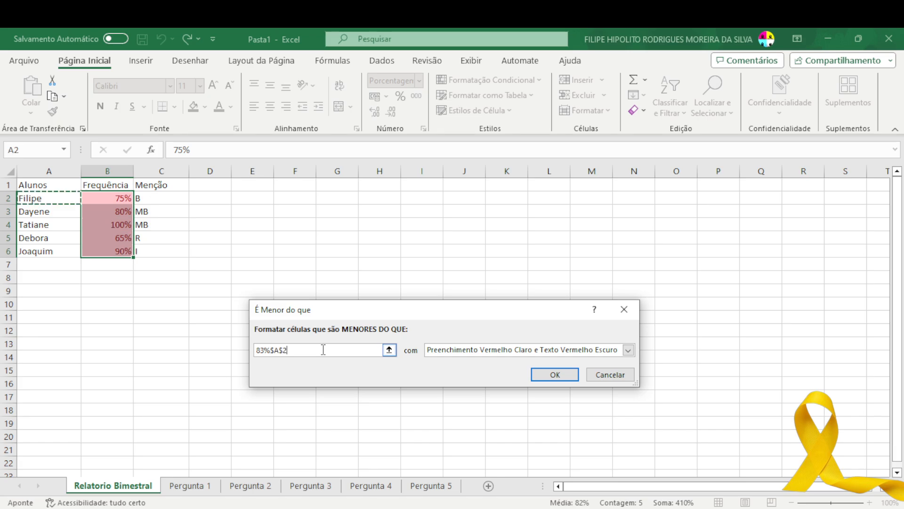
key(BackSpace)
key(BackSpace)
key(BackSpace)
key(BackSpace)
key(BackSpace)
key(BackSpace)
key(BackSpace)
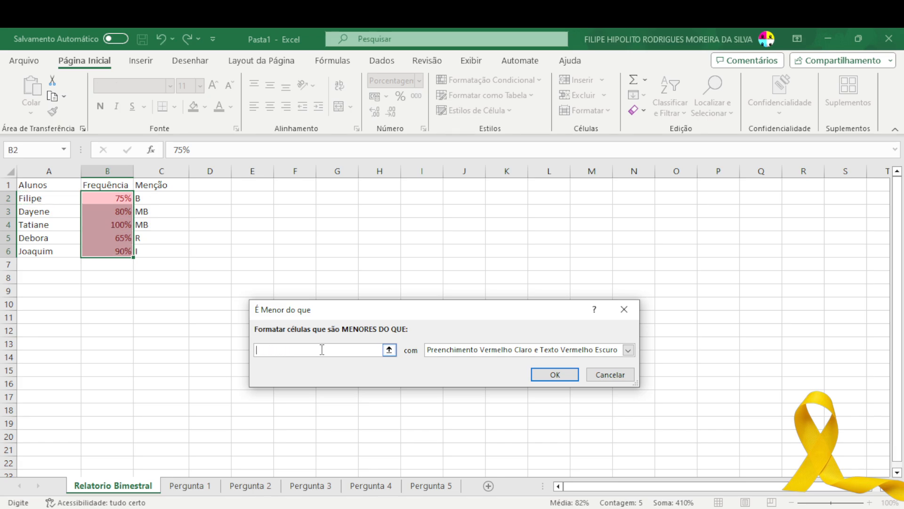
text(75%)
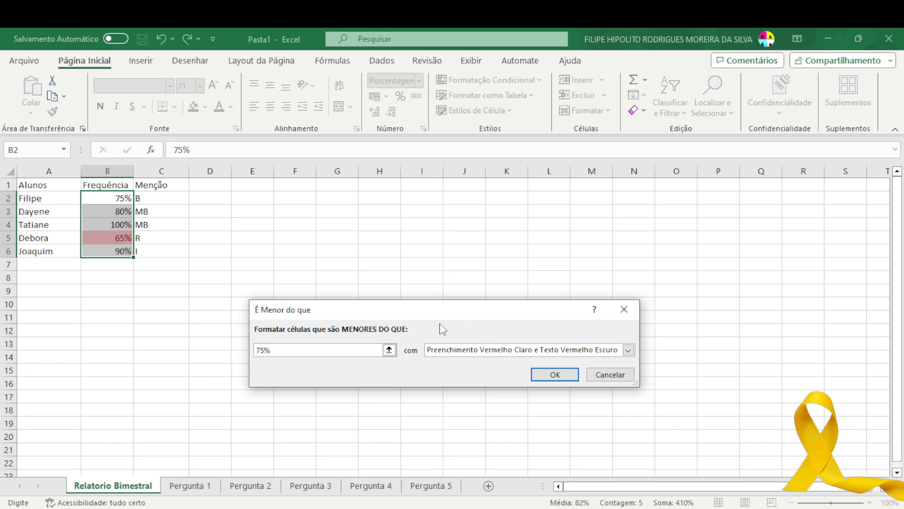
Try the yellow fill with dark yellow text and the green fill with dark green text as the rule's format
click(444, 351)
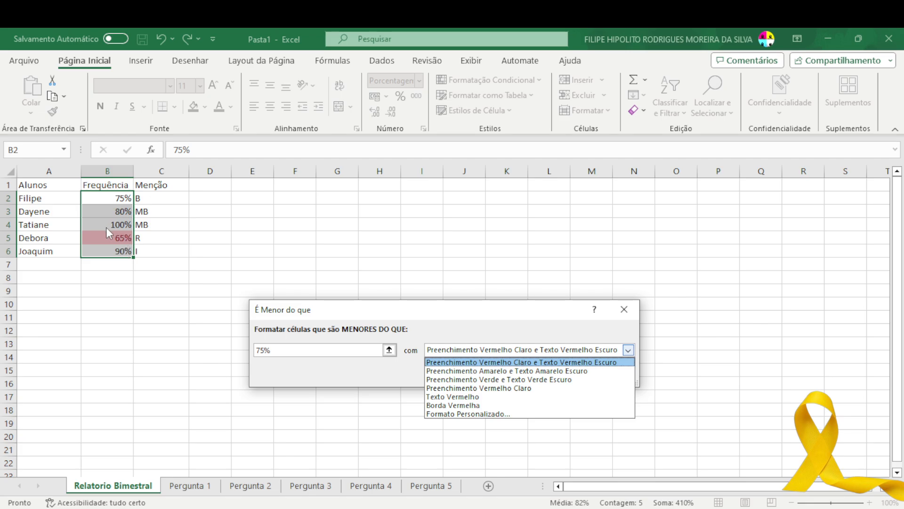
click(507, 374)
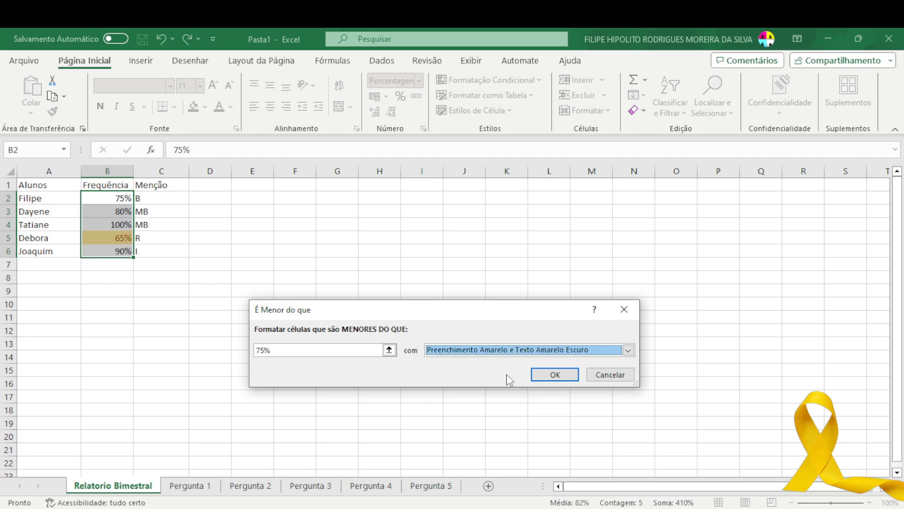
click(467, 349)
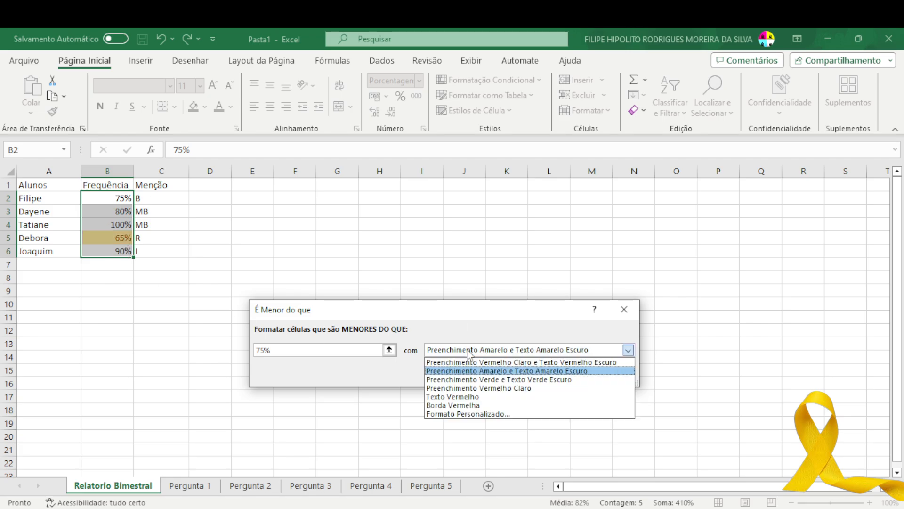
click(471, 377)
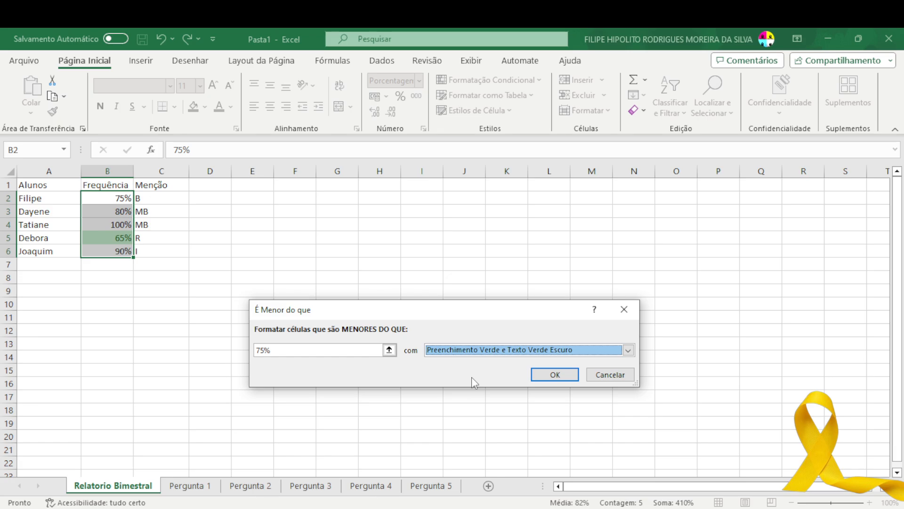
Format matching cells with Preenchimento Vermelho Claro e Texto Vermelho Escuro and apply the rule to B2:B6
click(486, 353)
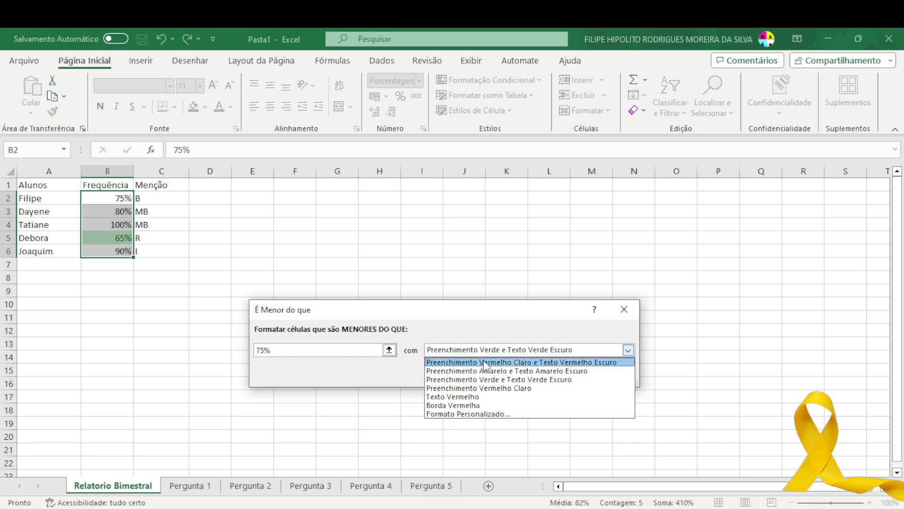
click(484, 361)
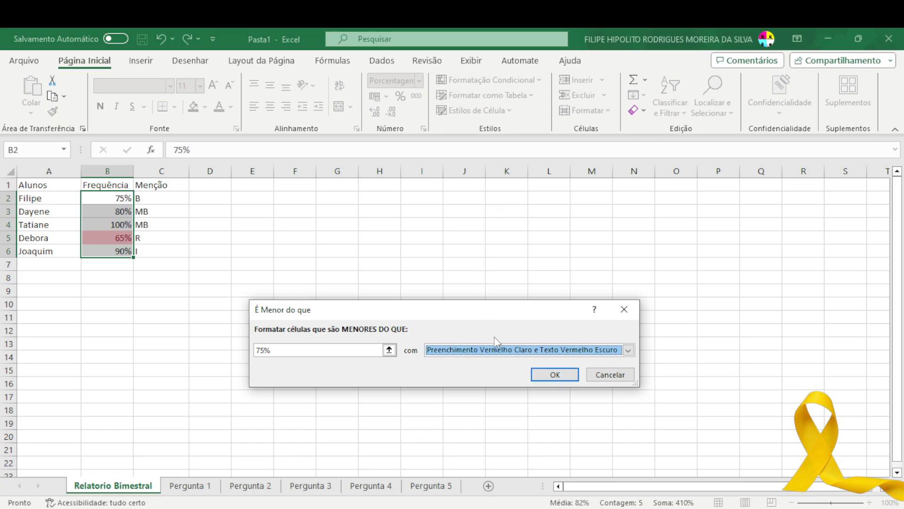
click(556, 375)
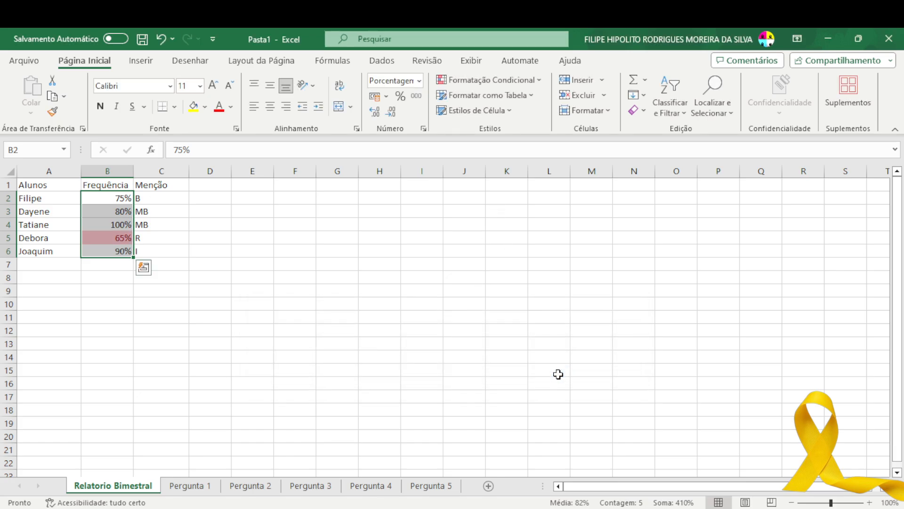
click(356, 322)
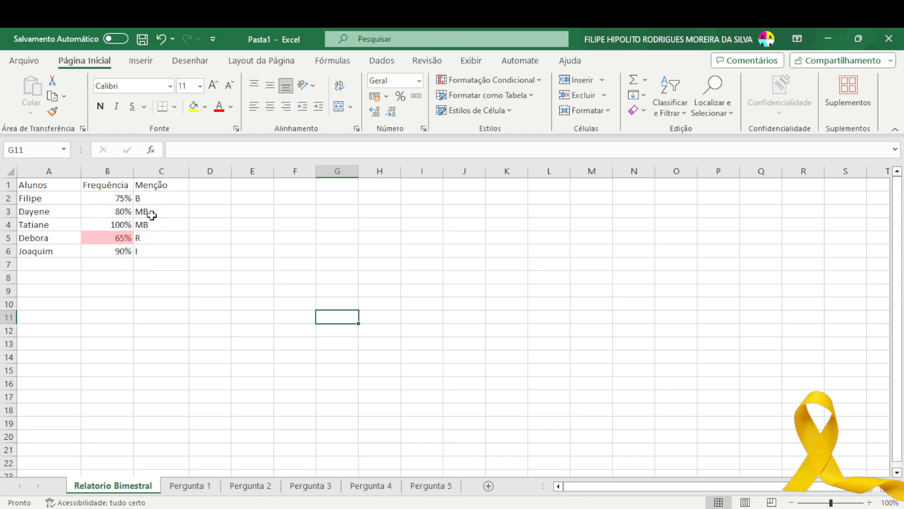
Set the Frequência value in B2 to 74% to test the conditional formatting rule
click(120, 197)
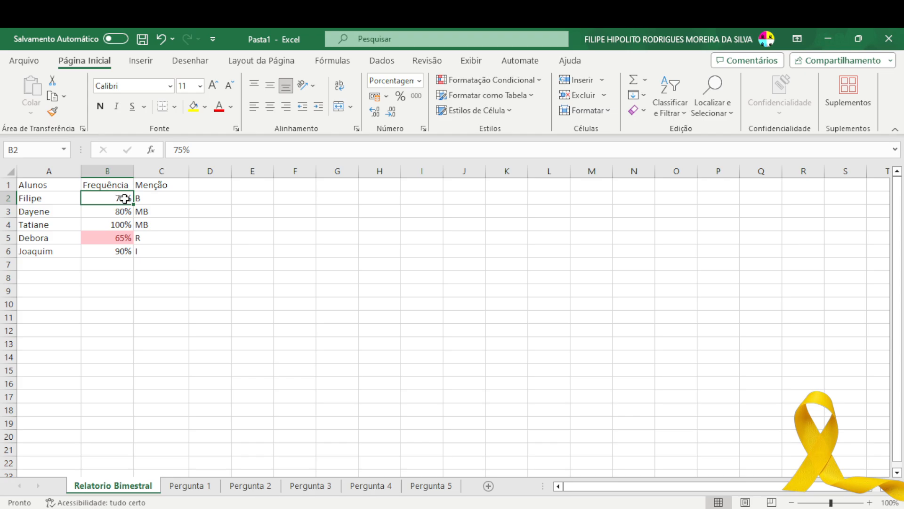
double_click(120, 197)
key(Delete)
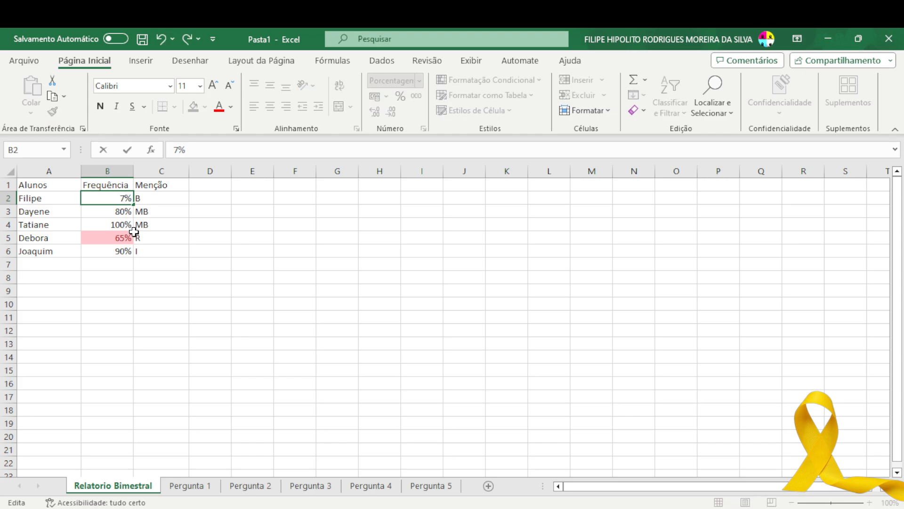
text(4)
key(Return)
key(Down)
key(Down)
key(Down)
key(Down)
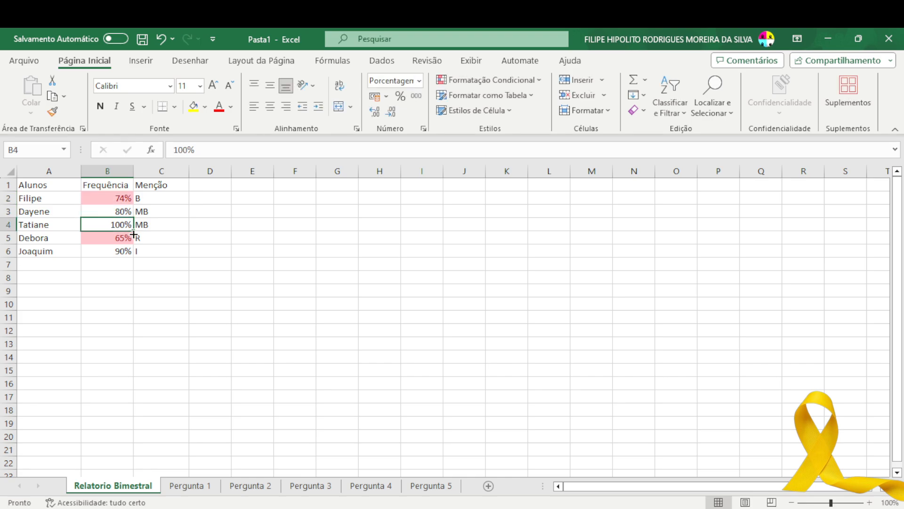
Restore the Frequência value in B2 to 75%
key(Up)
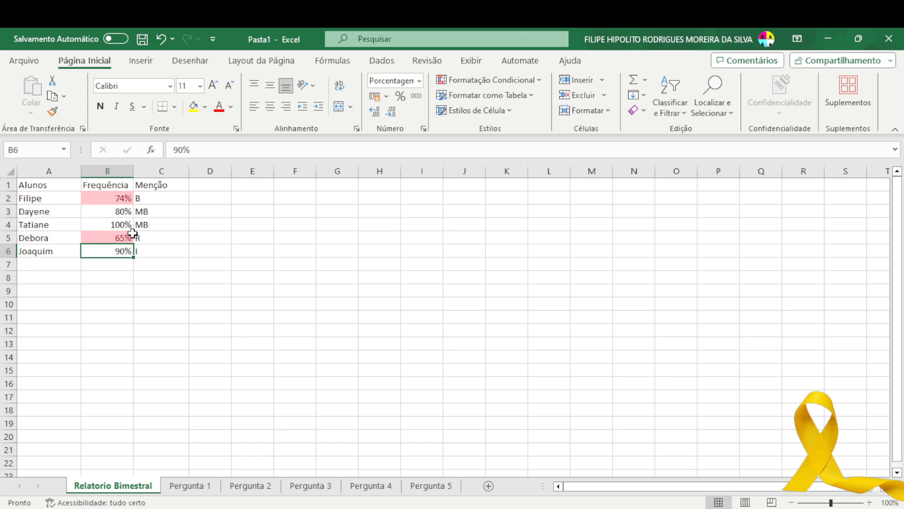
key(Up)
key(Up)
key(Up)
key(Up)
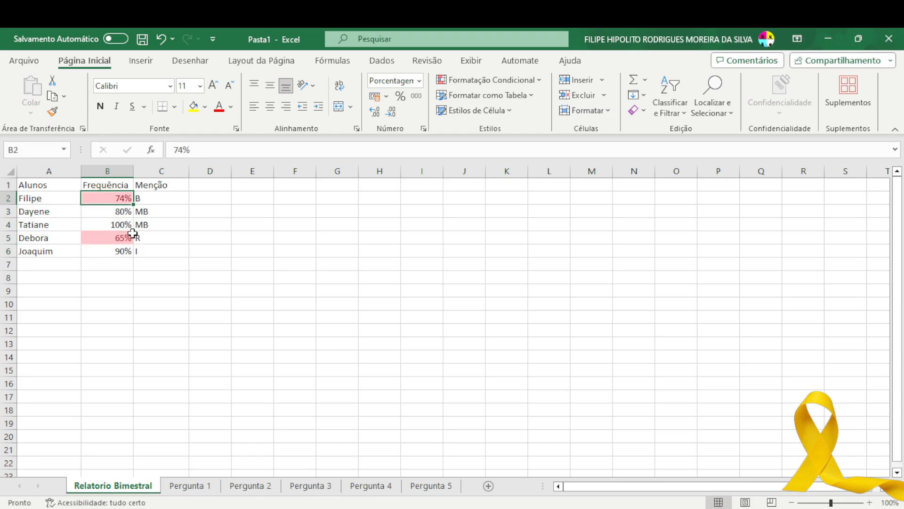
key(F2)
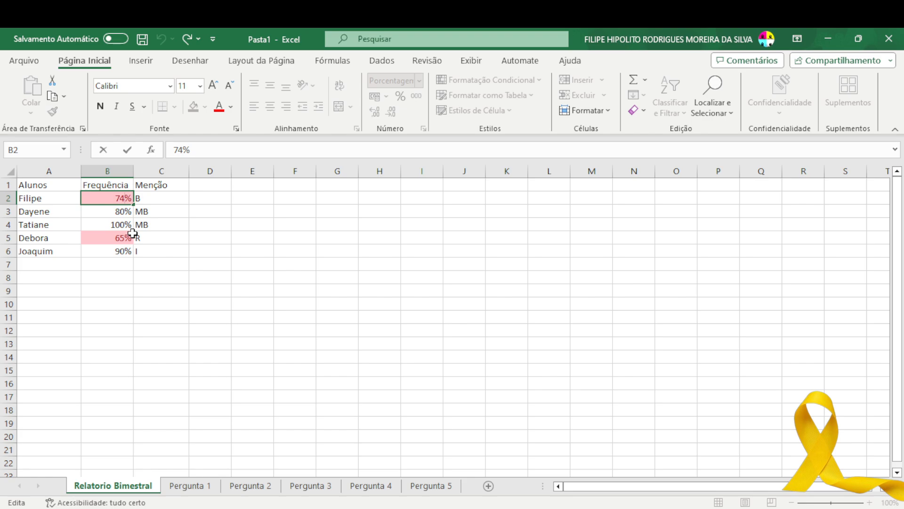
key(Left)
key(BackSpace)
text(5)
key(Return)
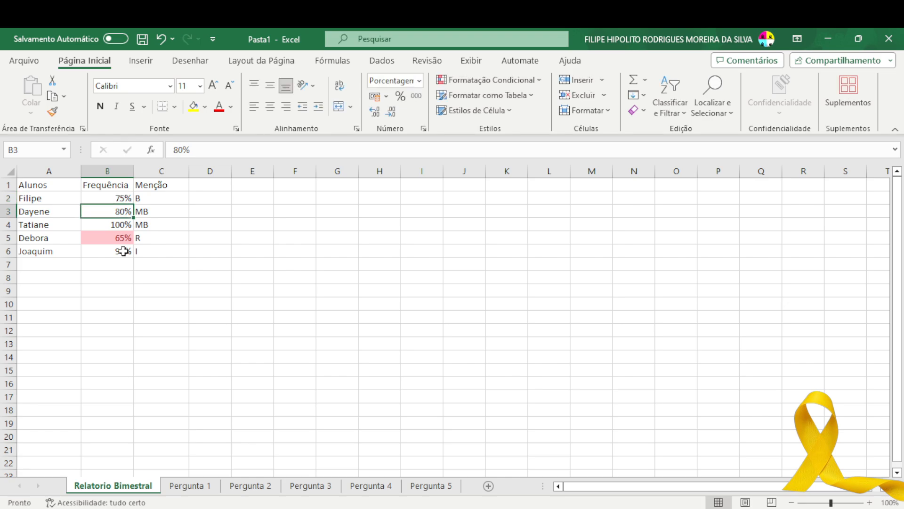
key(Up)
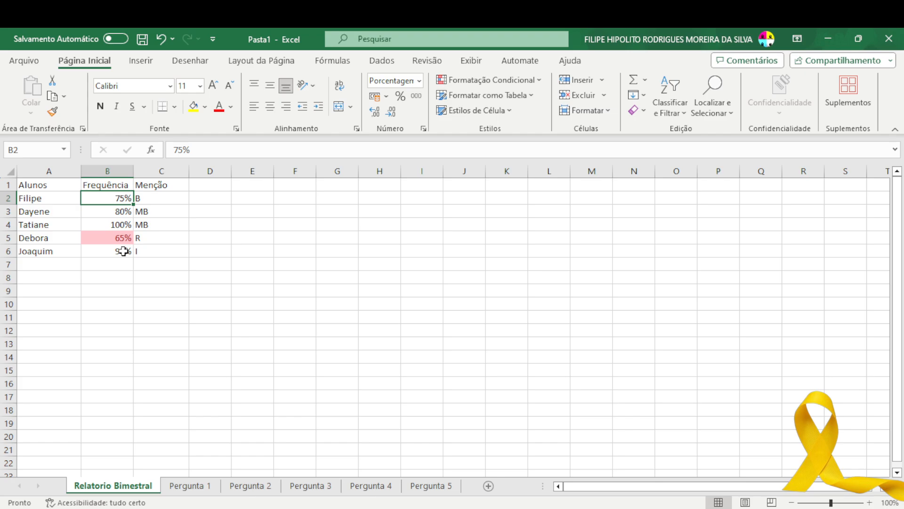
key(Down)
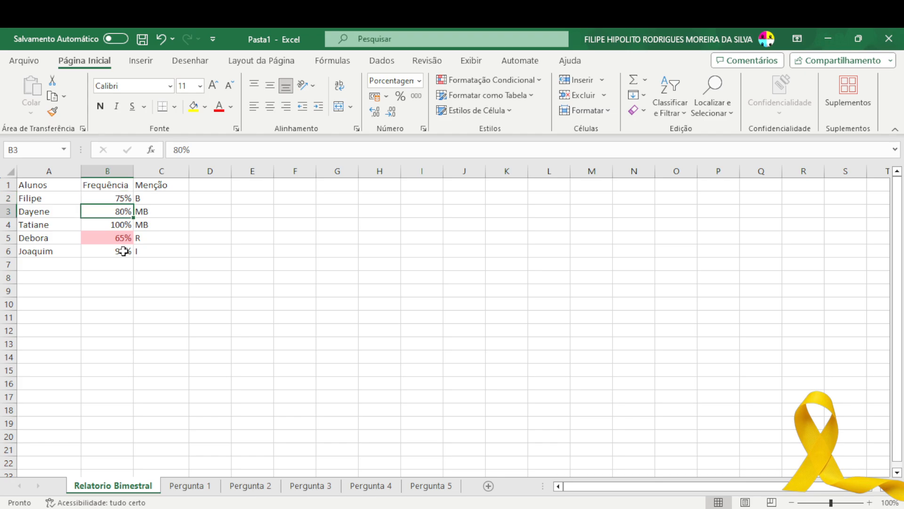
key(Up)
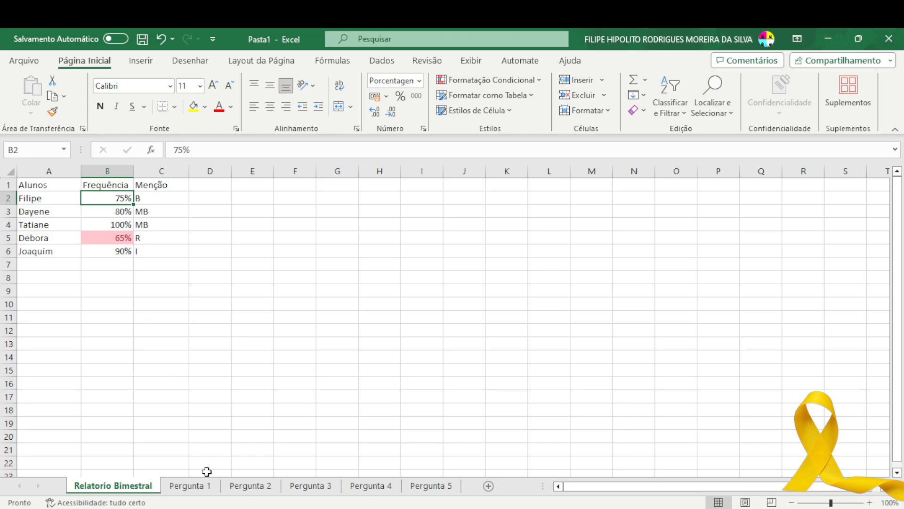
Read the question on the Pergunta 1 sheet and select the Frequência range B2:B6 back on the Relatorio Bimestral sheet
click(203, 486)
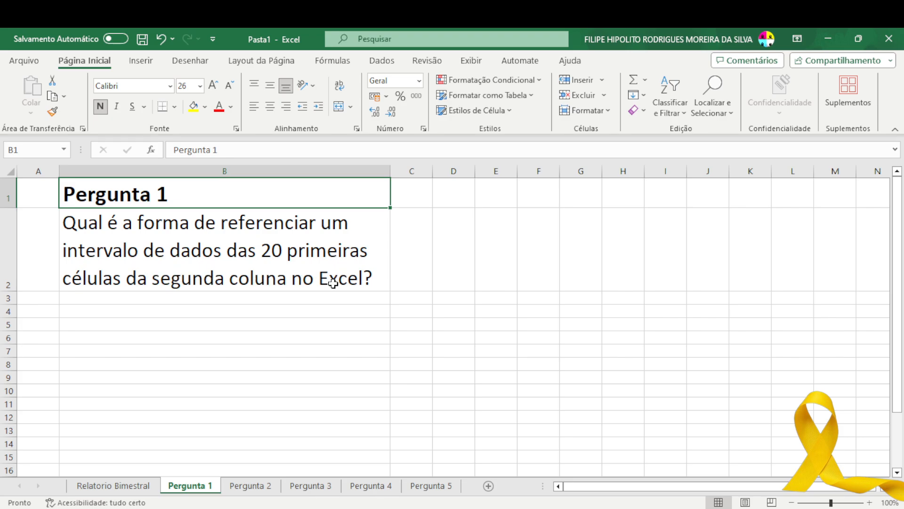
click(113, 485)
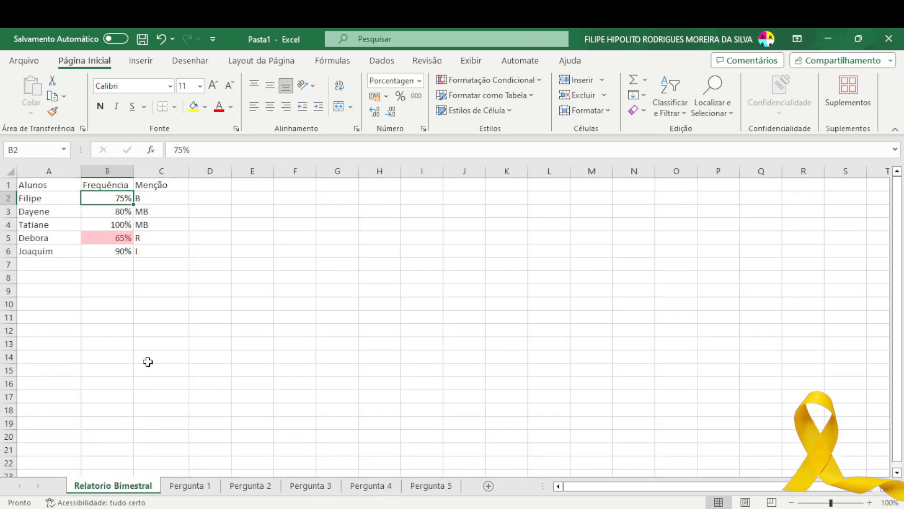
drag(124, 202, 123, 251)
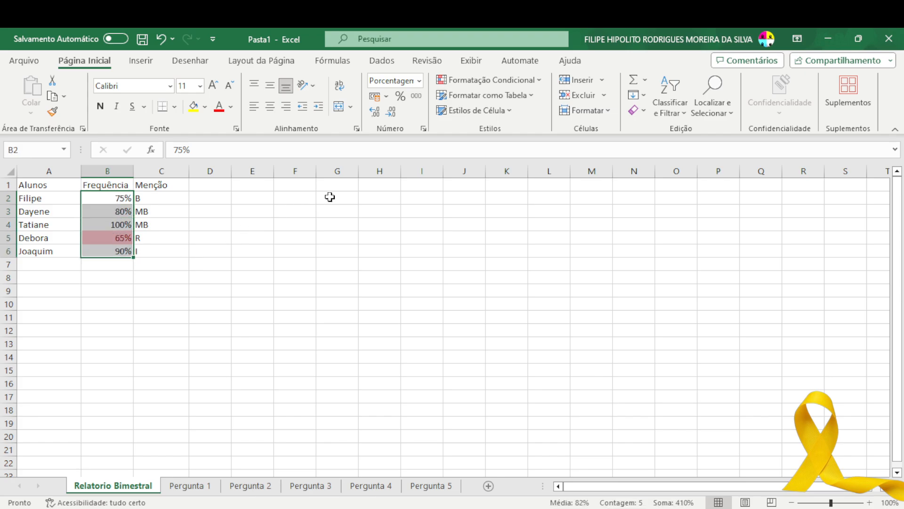
Start an Está Entre conditional formatting rule on the Frequência values B2:B6 with a lower limit of 75%
click(491, 80)
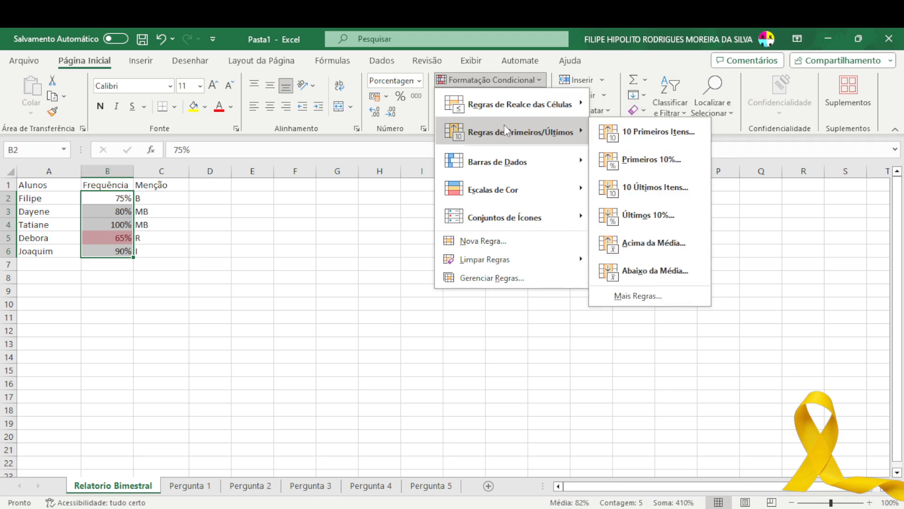
mouse_move(584, 112)
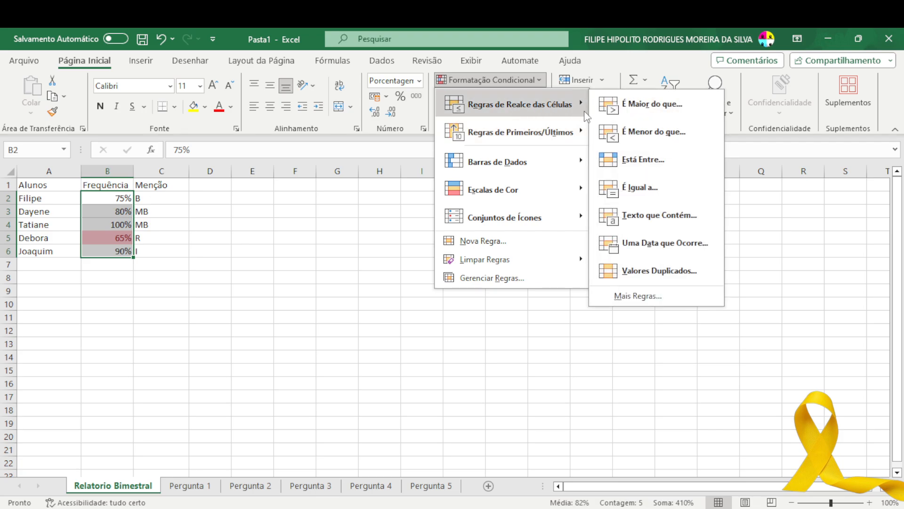
click(611, 162)
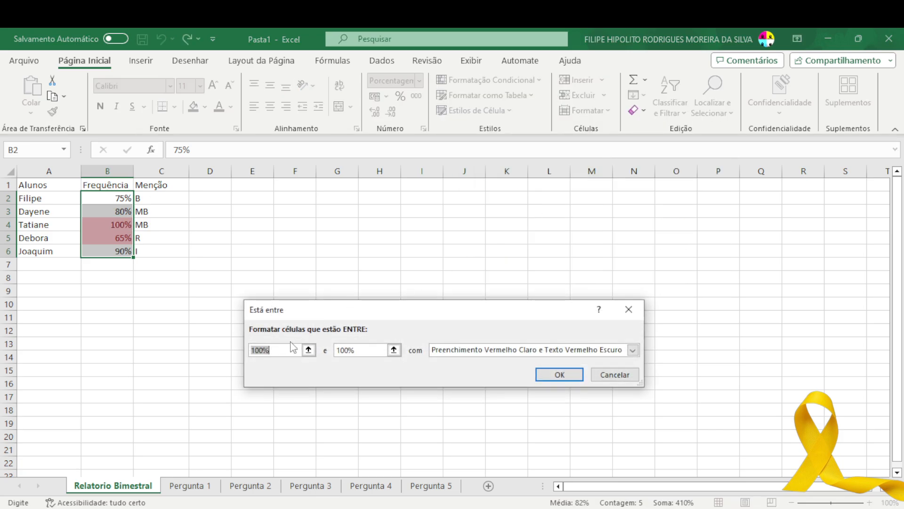
click(275, 350)
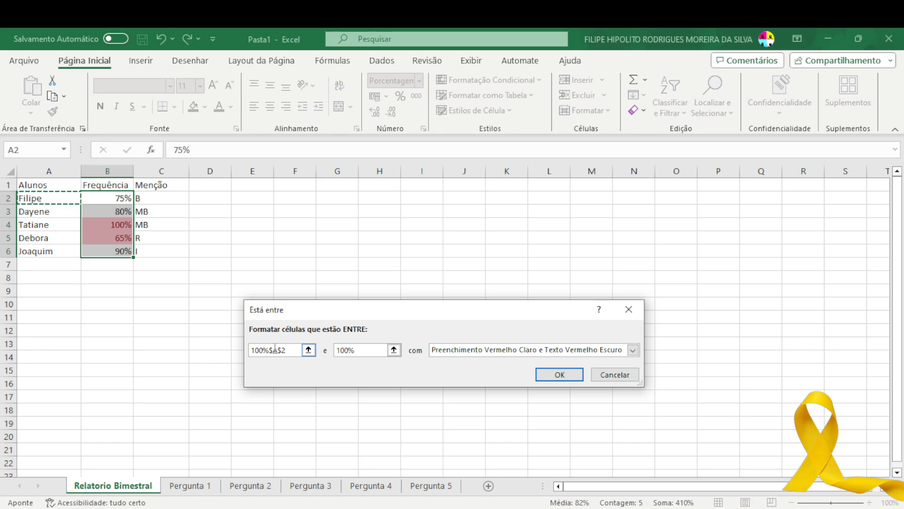
key(BackSpace)
key(BackSpace)
key(BackSpace)
key(BackSpace)
text(7)
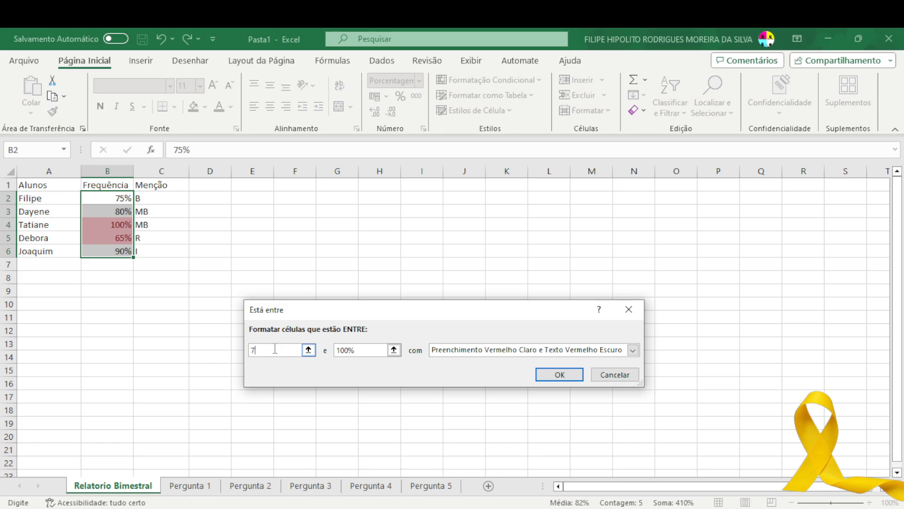
text(5%)
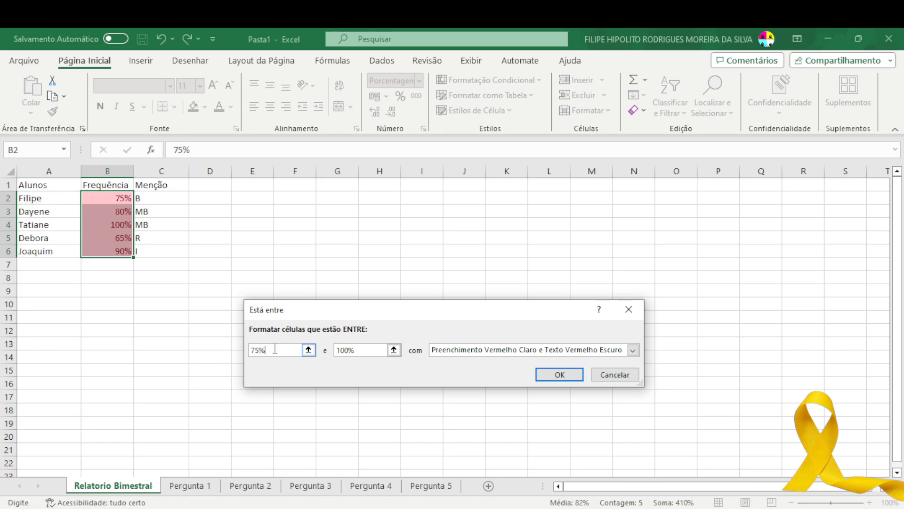
Set the upper limit of the Está Entre rule to 85%
click(353, 350)
key(Left)
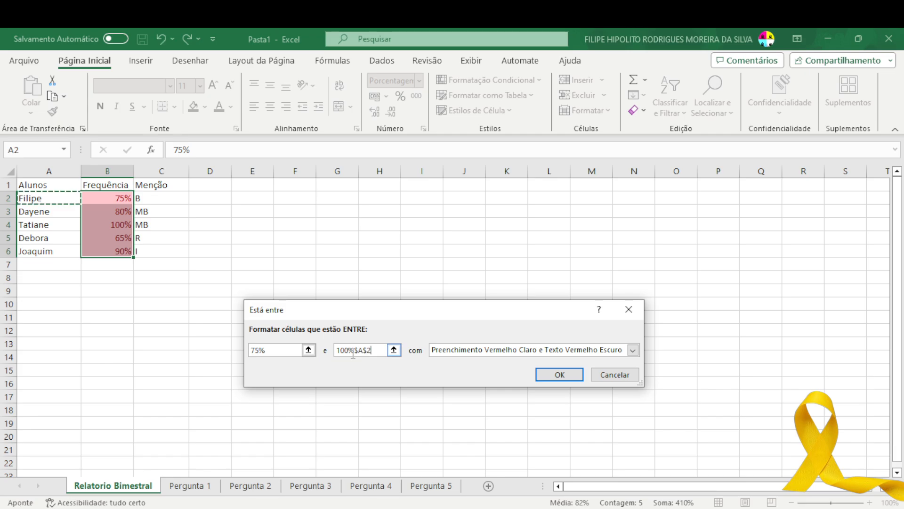
key(BackSpace)
key(BackSpace)
key(BackSpace)
key(BackSpace)
key(BackSpace)
key(BackSpace)
key(BackSpace)
key(BackSpace)
text(85%)
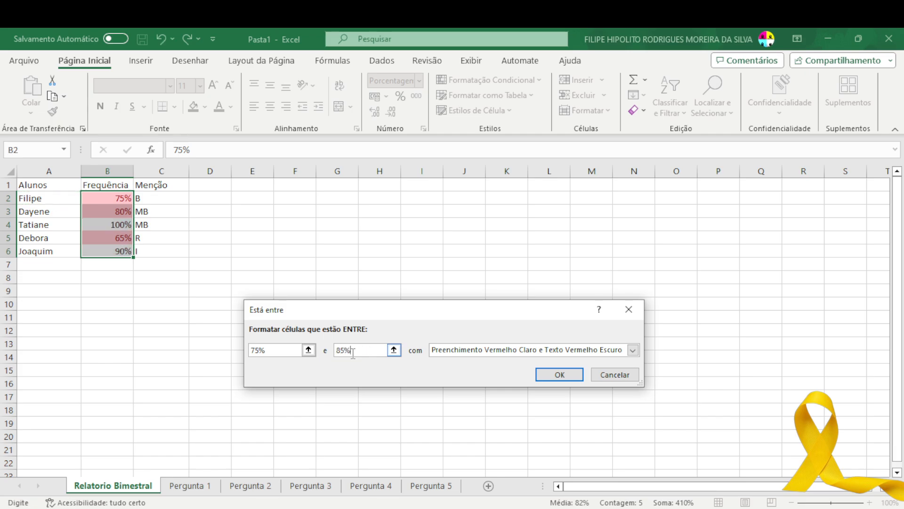
Format matching cells with Preenchimento Amarelo e Texto Amarelo Escuro and apply the Está Entre rule
click(522, 350)
click(518, 370)
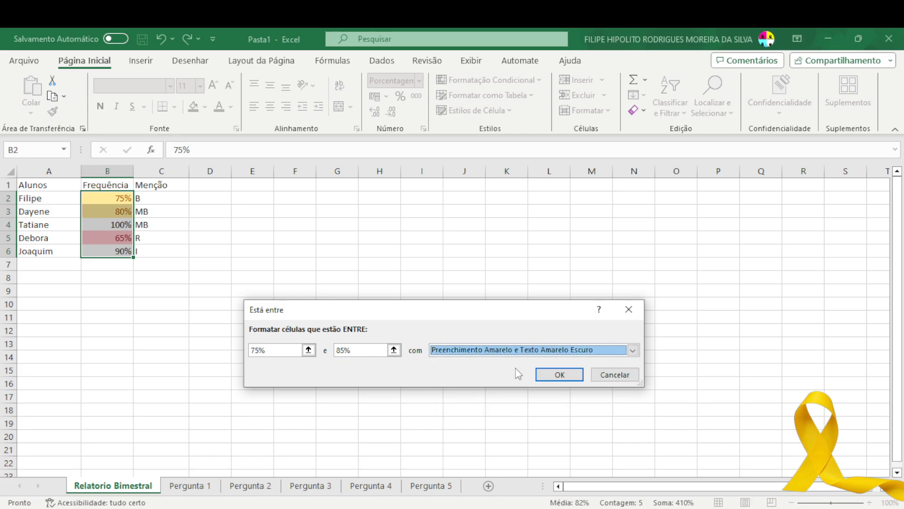
click(552, 376)
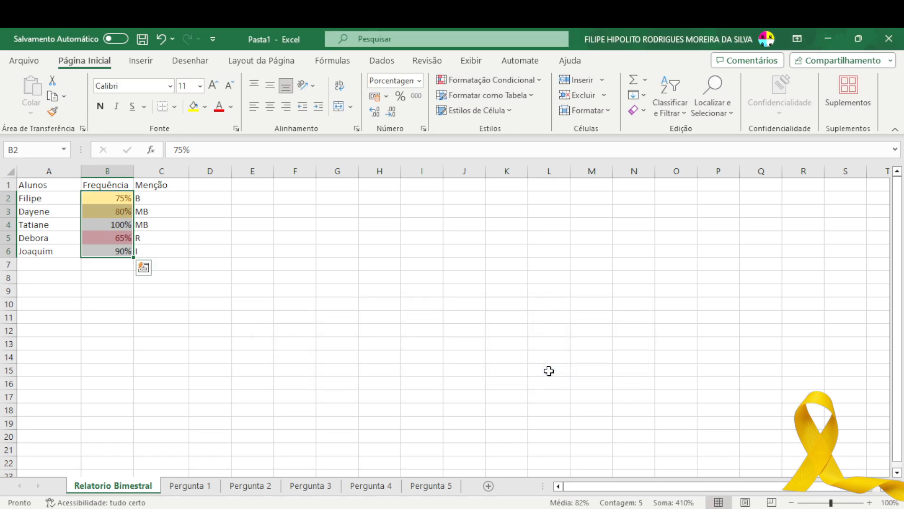
click(549, 370)
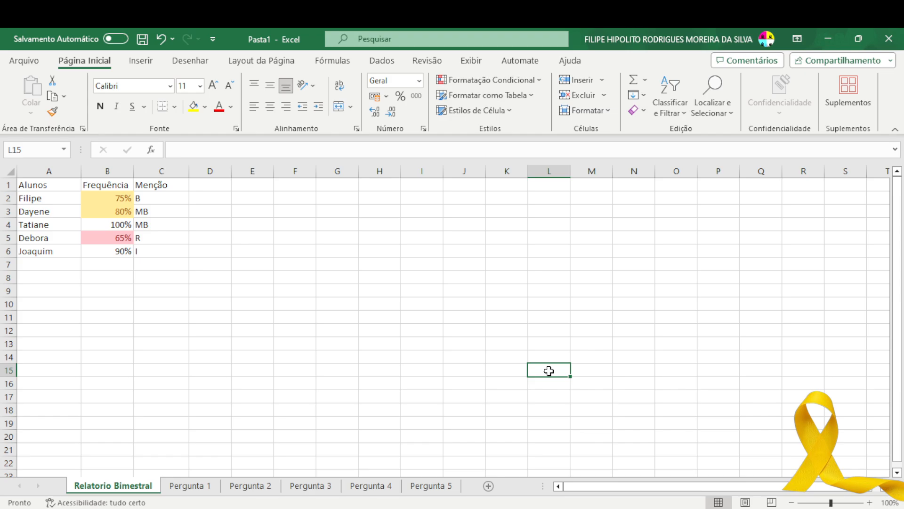
Set the Frequência value in B2 to 86% to test the between rule and undo the change
key(Up)
key(Up)
key(Up)
key(Up)
key(Up)
key(Left)
key(Left)
key(Left)
key(Left)
key(Left)
key(Left)
key(Left)
key(Left)
key(Left)
key(Left)
key(Left)
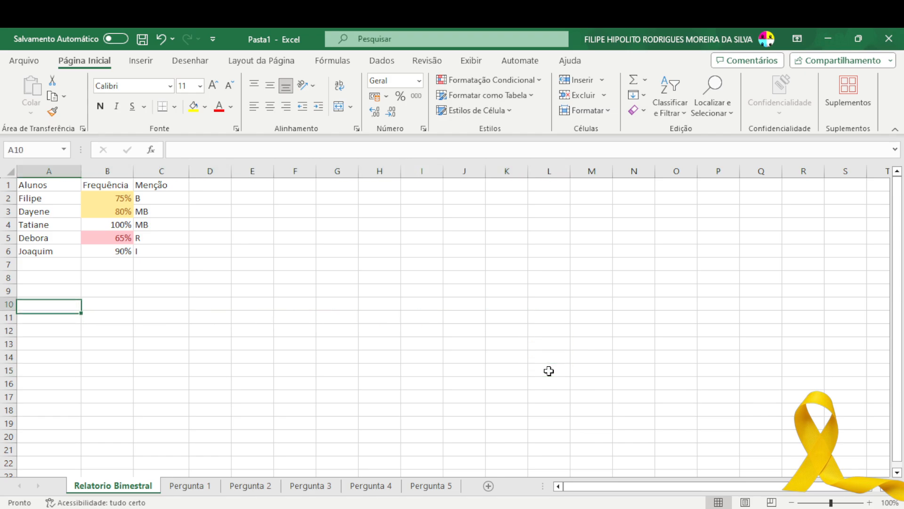
key(Up)
key(Up)
key(Up)
key(Up)
key(Up)
key(Up)
key(Right)
key(Up)
key(Up)
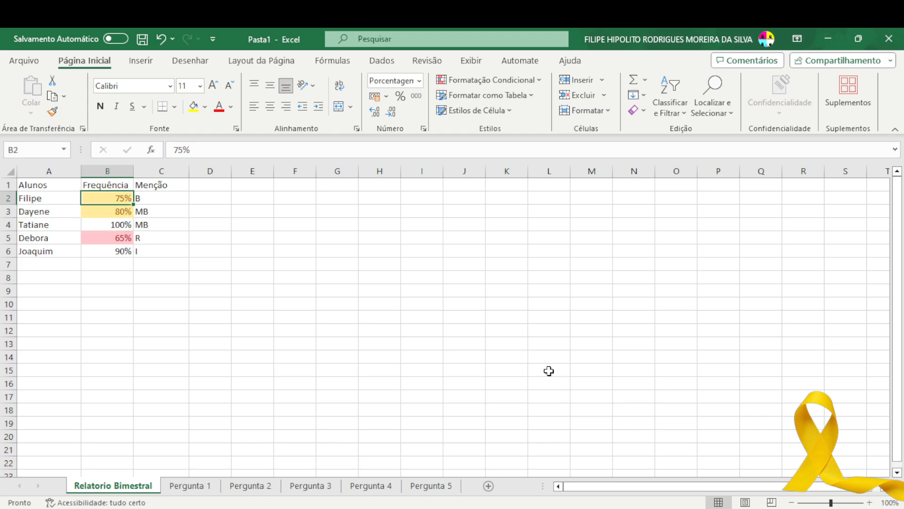
key(F2)
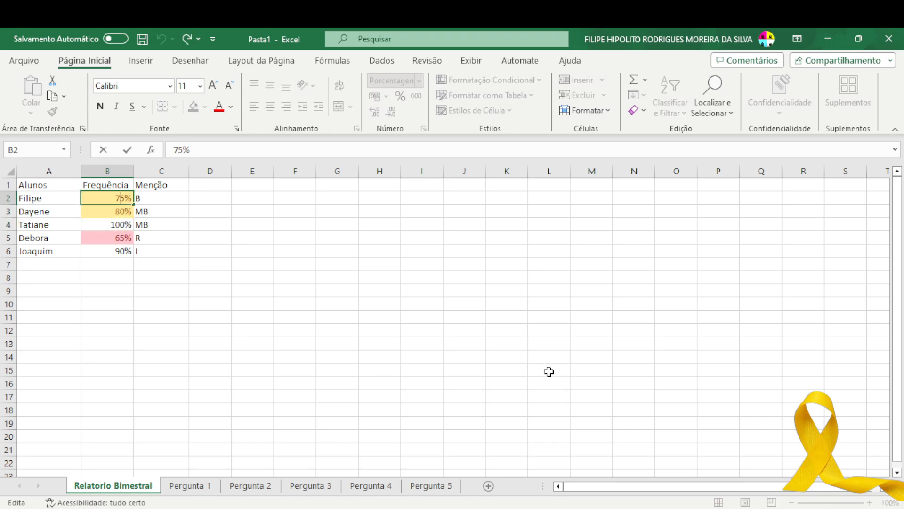
key(BackSpace)
key(Delete)
text(86)
key(Return)
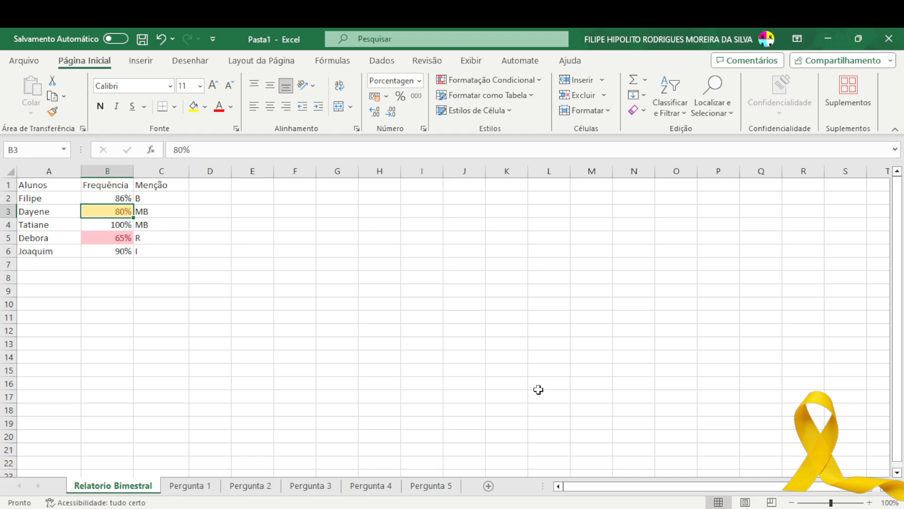
key(Up)
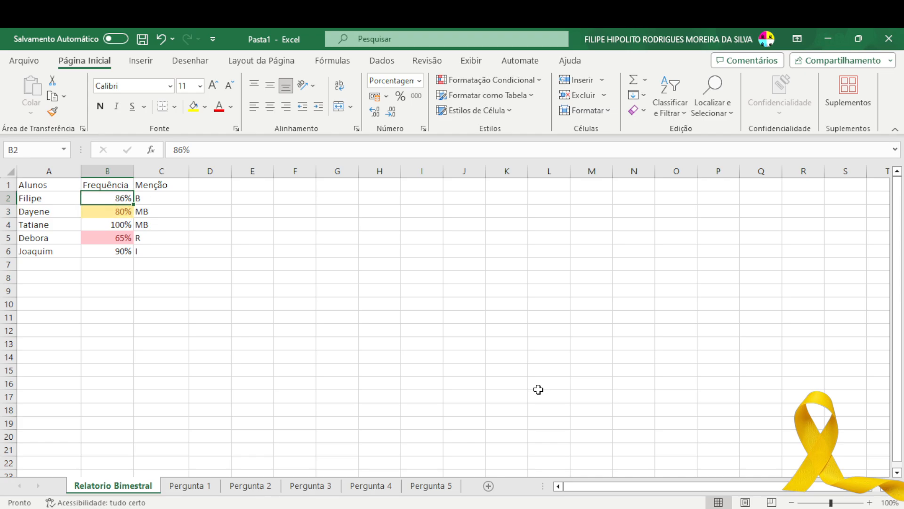
key(ctrl+z)
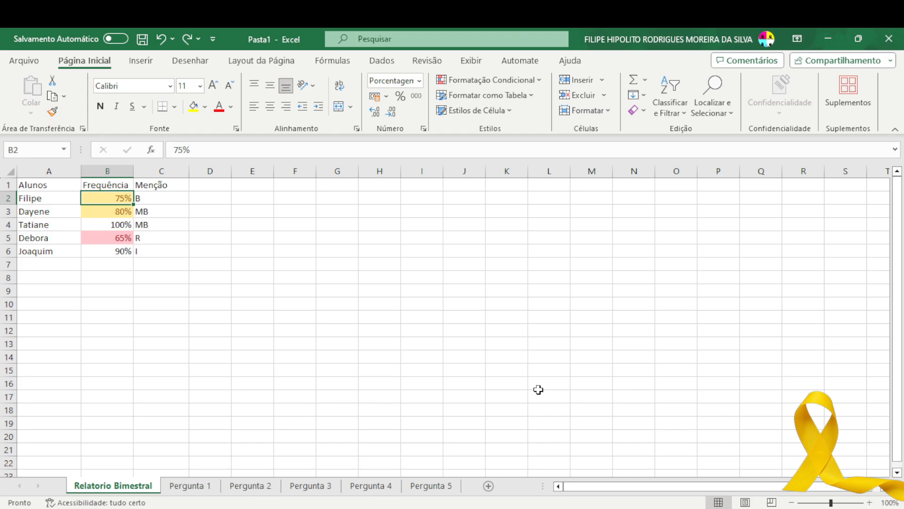
Start an É Maior do que conditional formatting rule on B2:B6 with a threshold of 85%
key(shift+Down)
key(shift+Down)
key(shift+Down)
key(shift+Down)
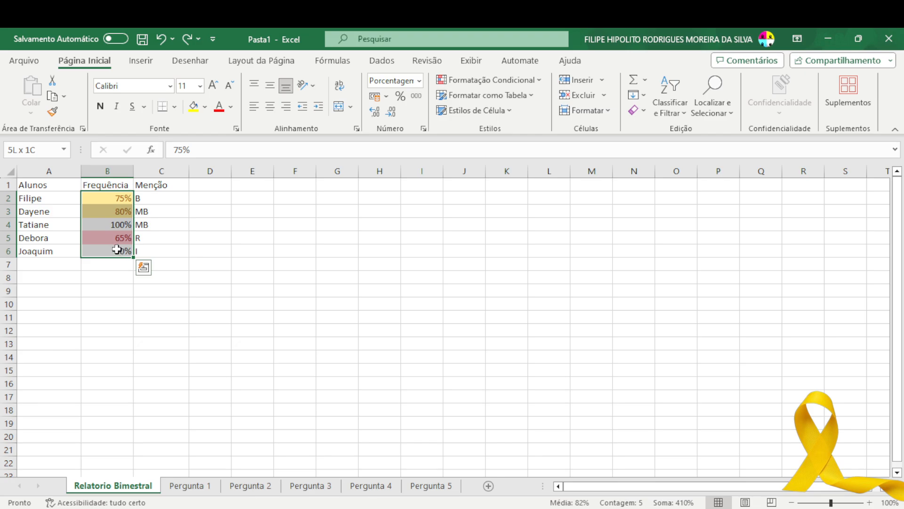
click(536, 88)
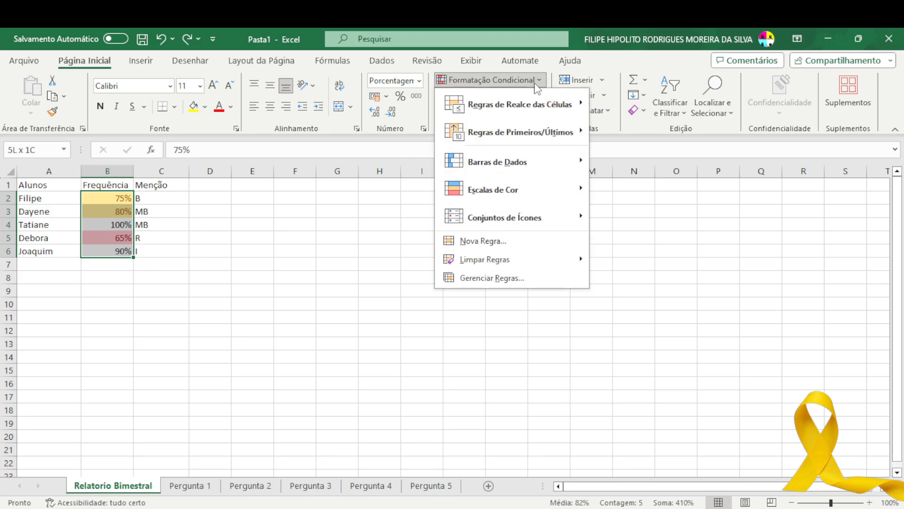
mouse_move(536, 98)
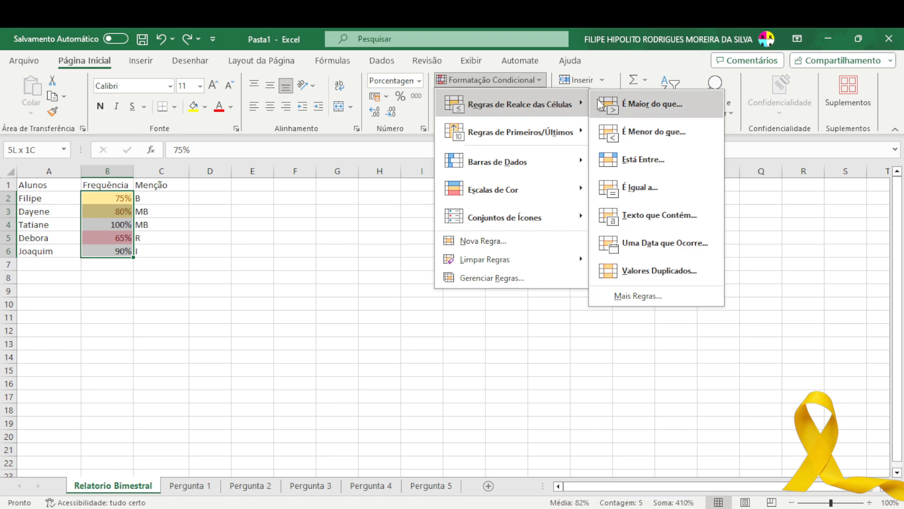
click(626, 103)
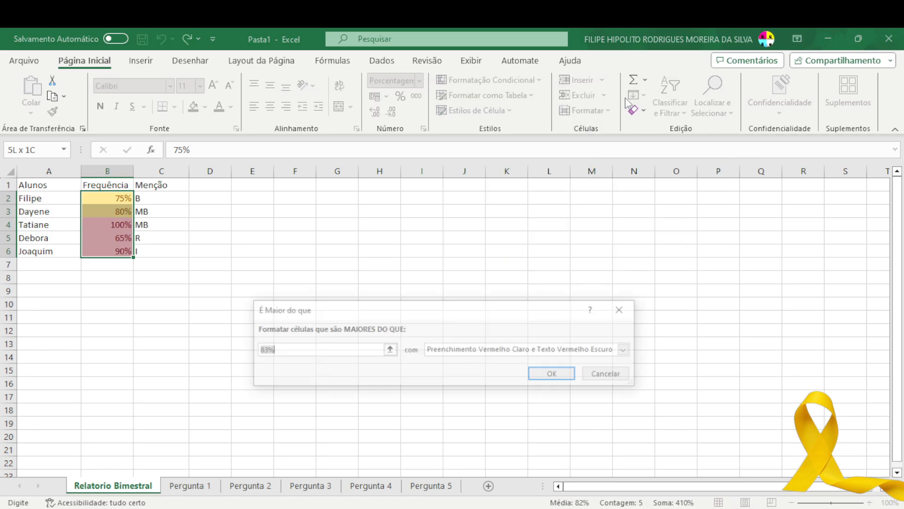
click(286, 353)
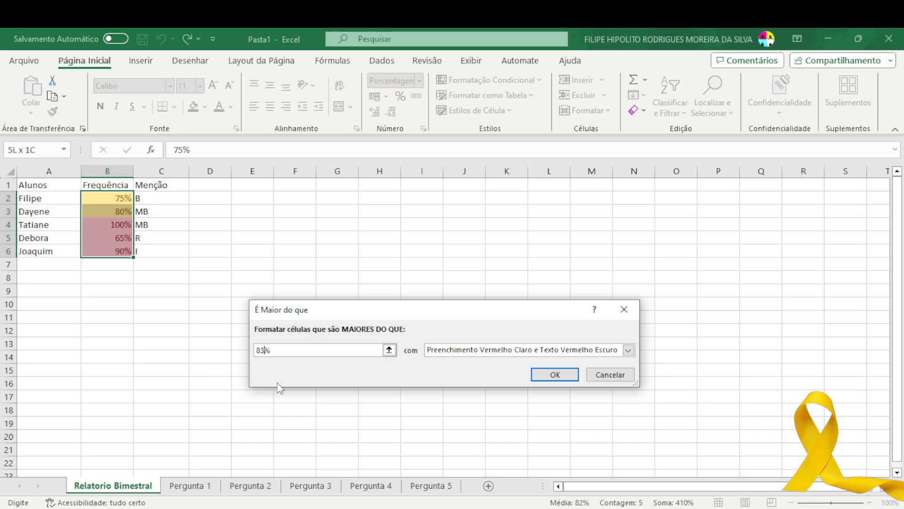
key(BackSpace)
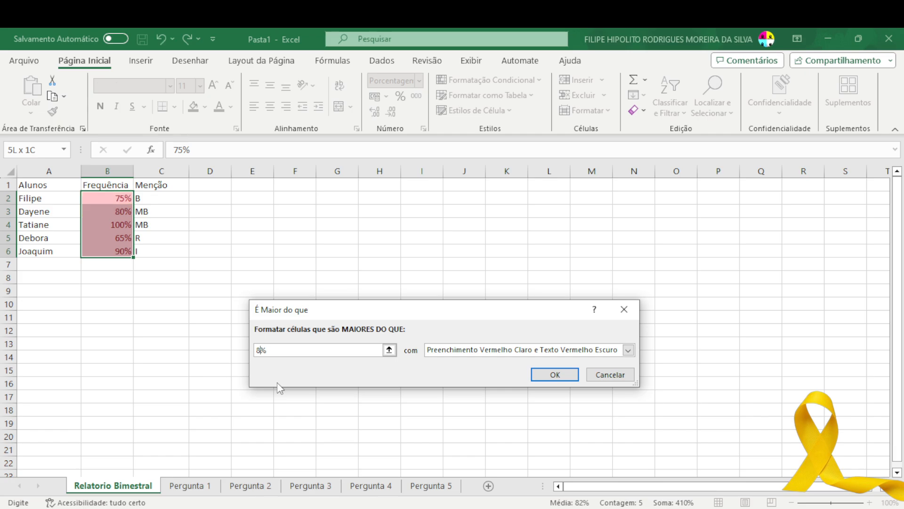
text(5)
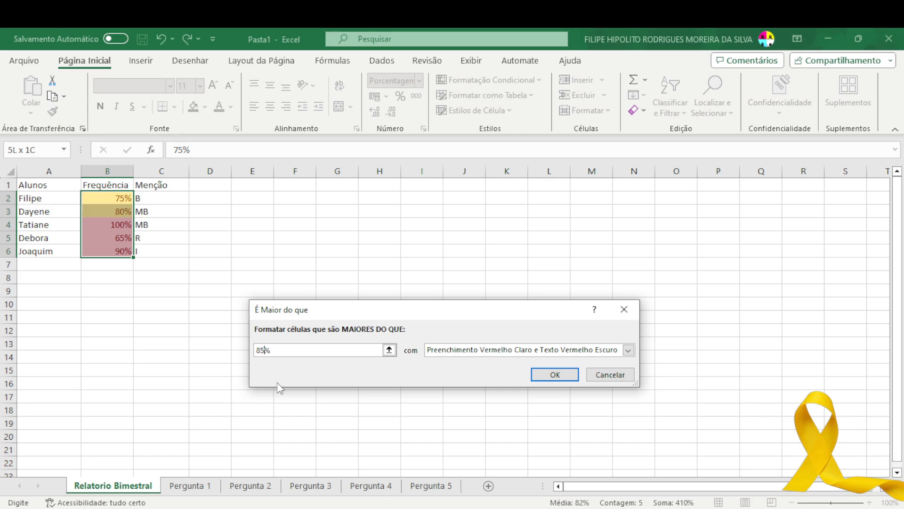
Format matching cells with Preenchimento Verde e Texto Verde Escuro and apply the É Maior do que rule
click(492, 349)
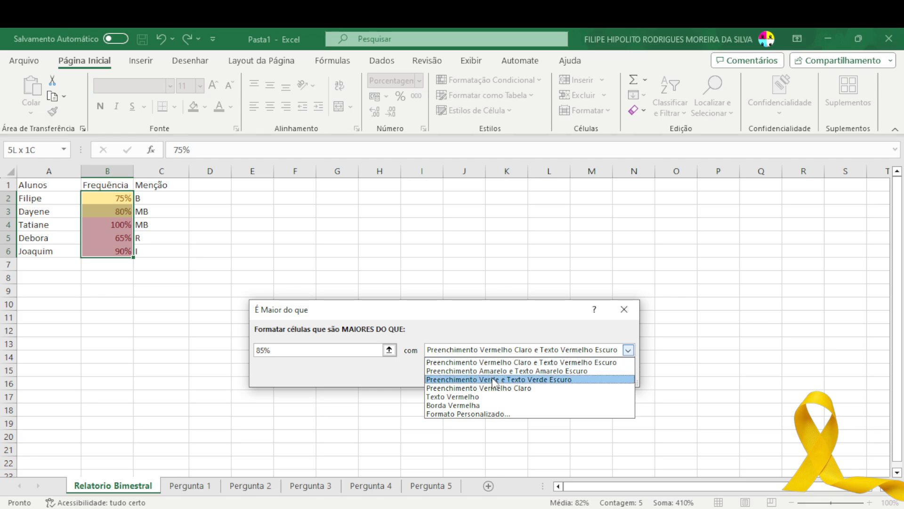
click(493, 379)
click(555, 375)
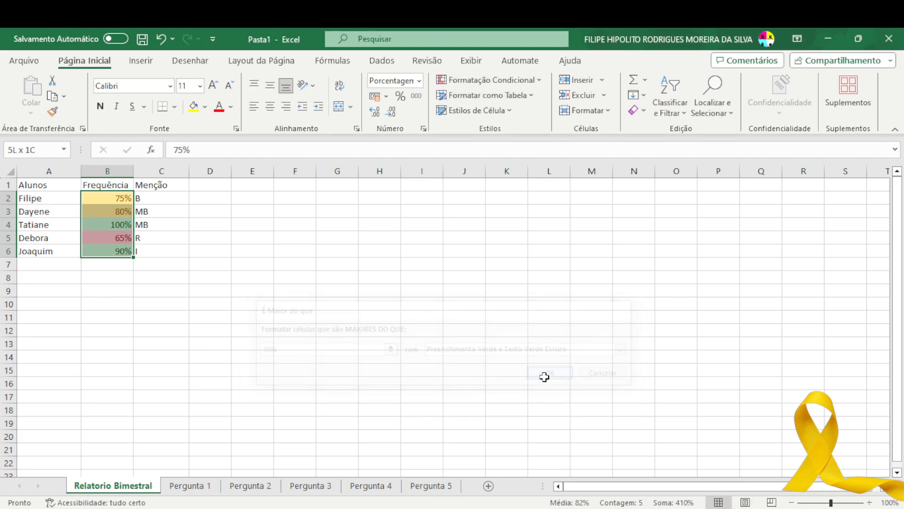
click(415, 368)
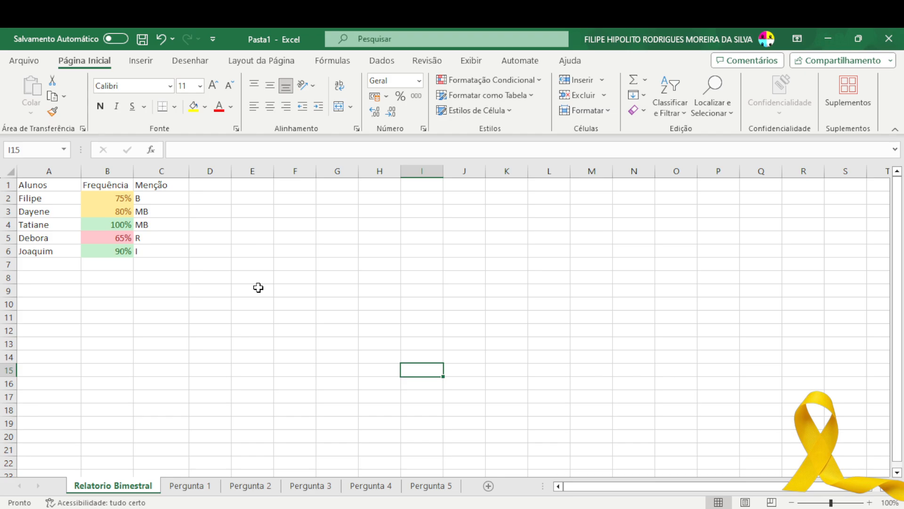
Read the question on the Pergunta 2 sheet and return to the Relatorio Bimestral sheet
click(266, 489)
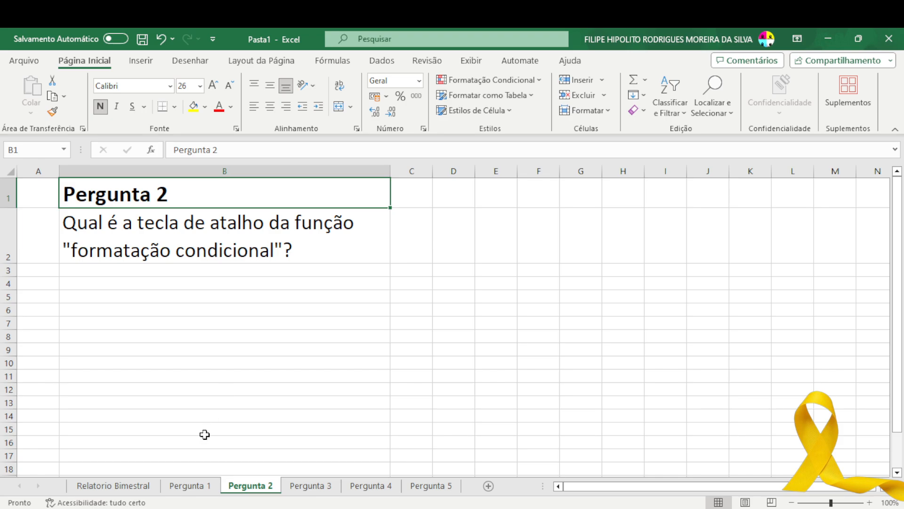
click(149, 485)
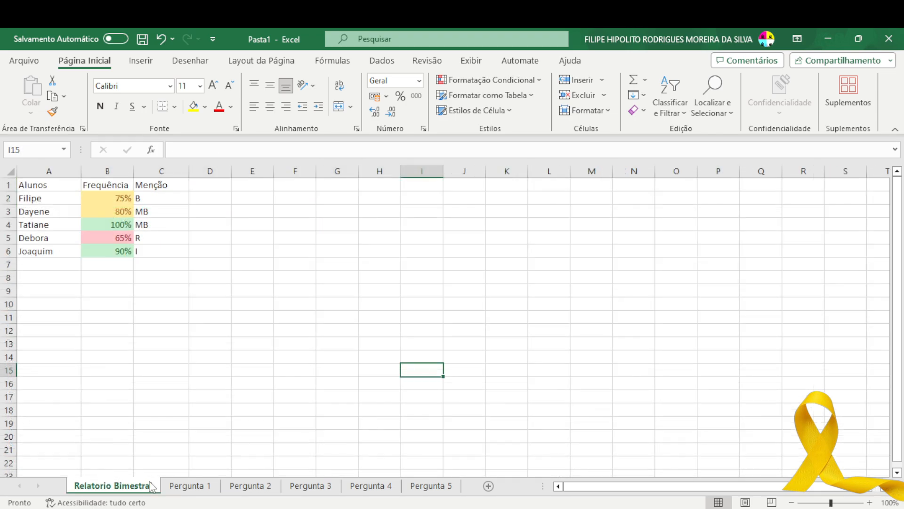
click(212, 369)
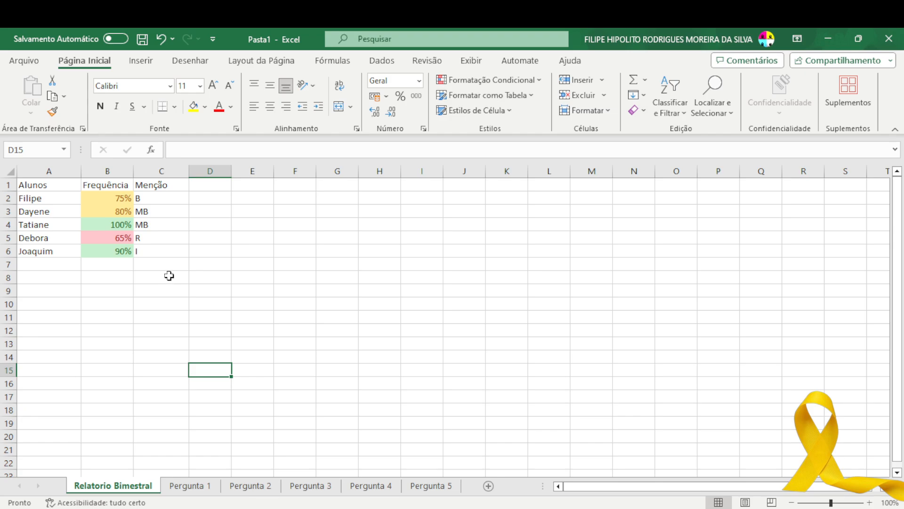
click(195, 273)
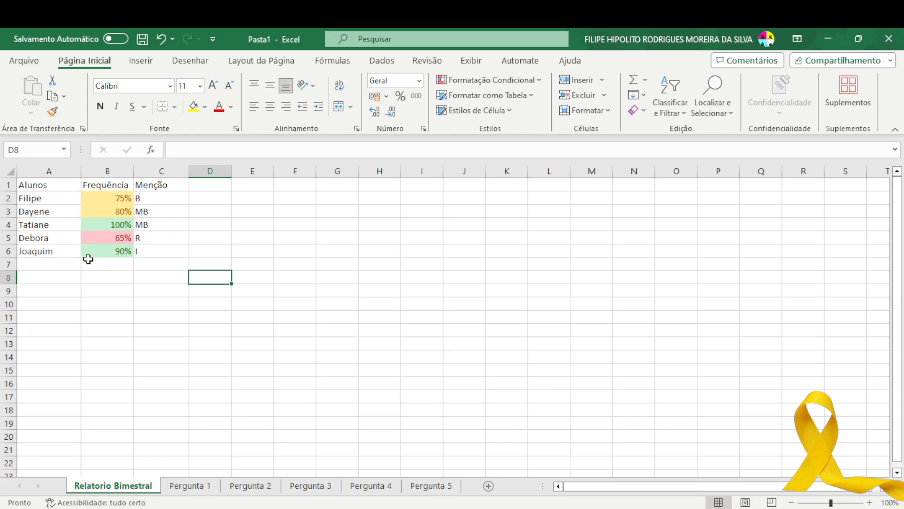
Review the Frequência values B2:B6 and select the Menção values C2:C6
click(121, 187)
drag(121, 188, 115, 250)
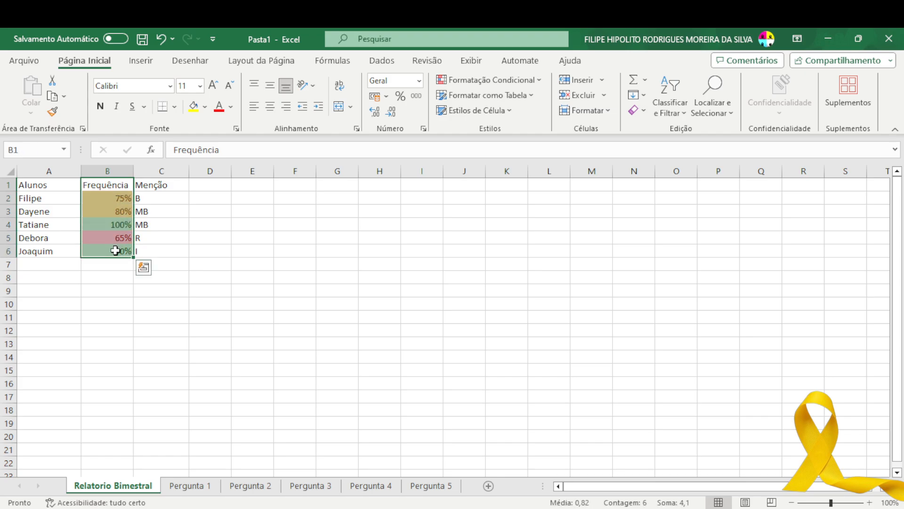
click(116, 250)
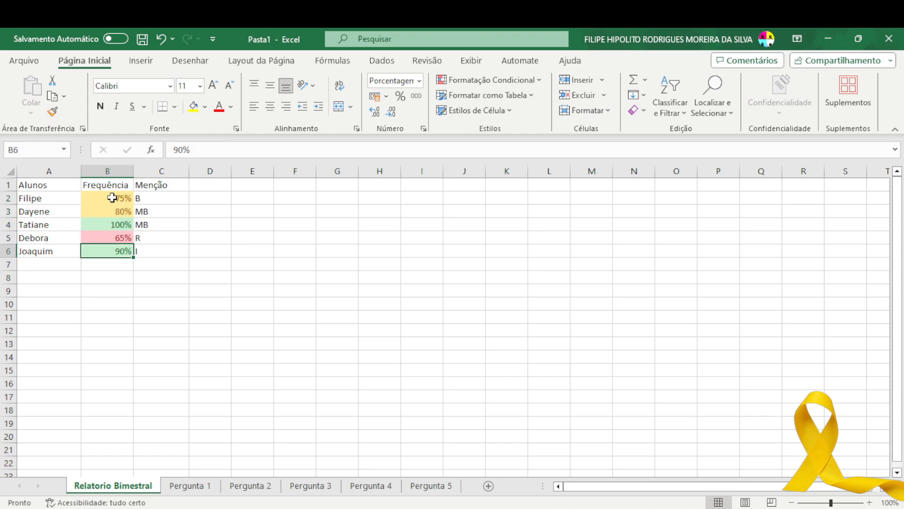
drag(113, 197, 110, 246)
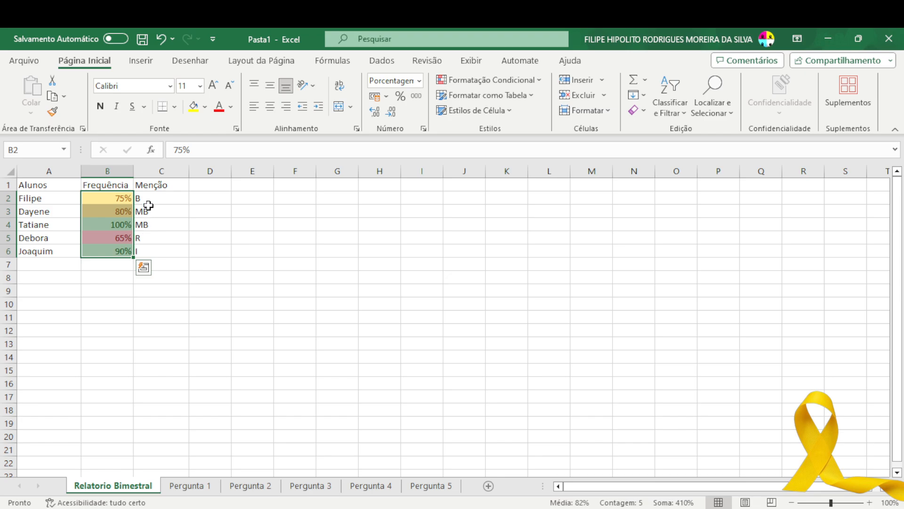
click(149, 203)
drag(149, 203, 152, 249)
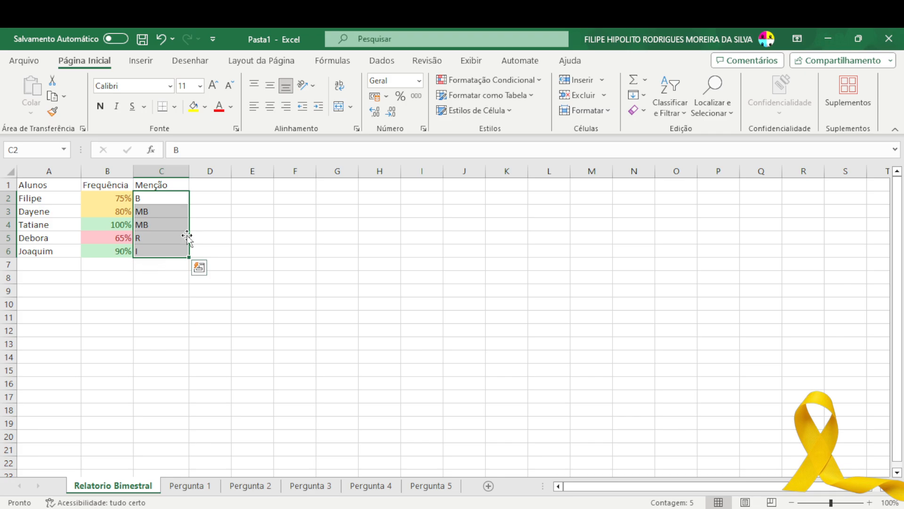
Add a Texto que Contém rule to C2:C6 for the text I, with Preenchimento Vermelho Claro e Texto Vermelho Escuro
click(529, 84)
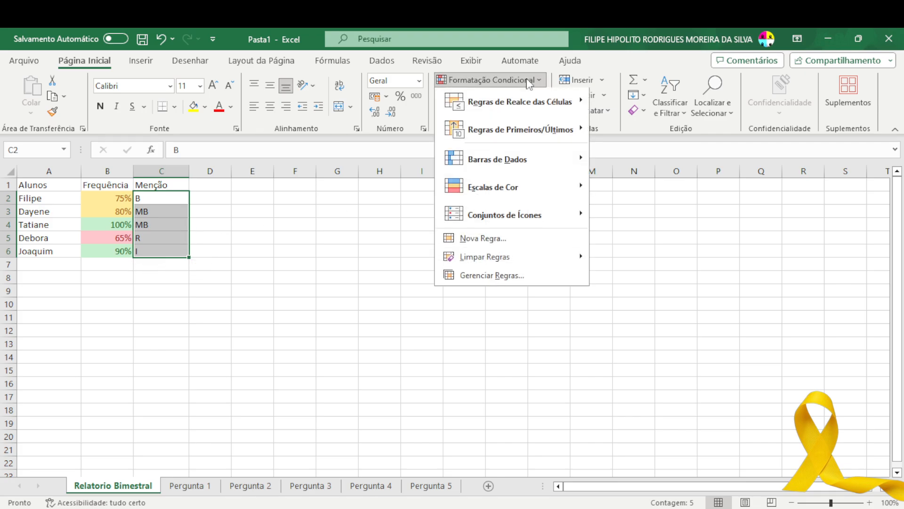
mouse_move(533, 115)
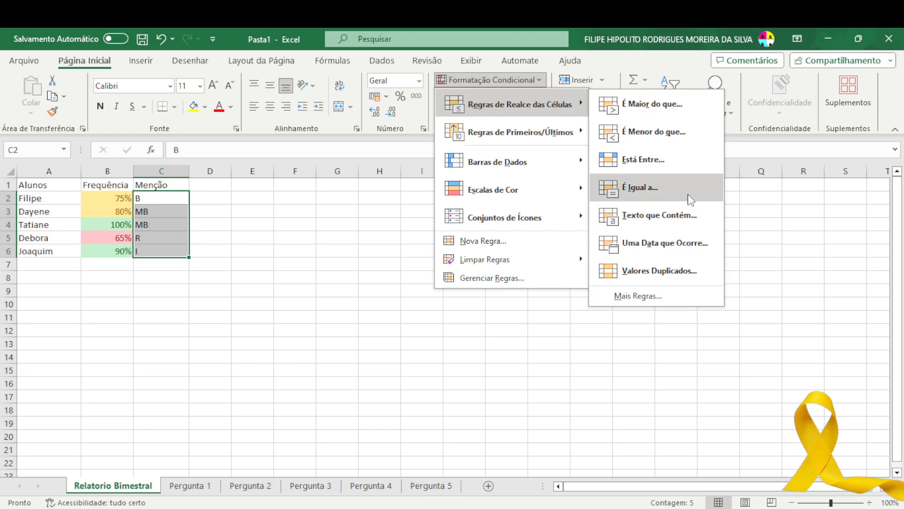
click(663, 216)
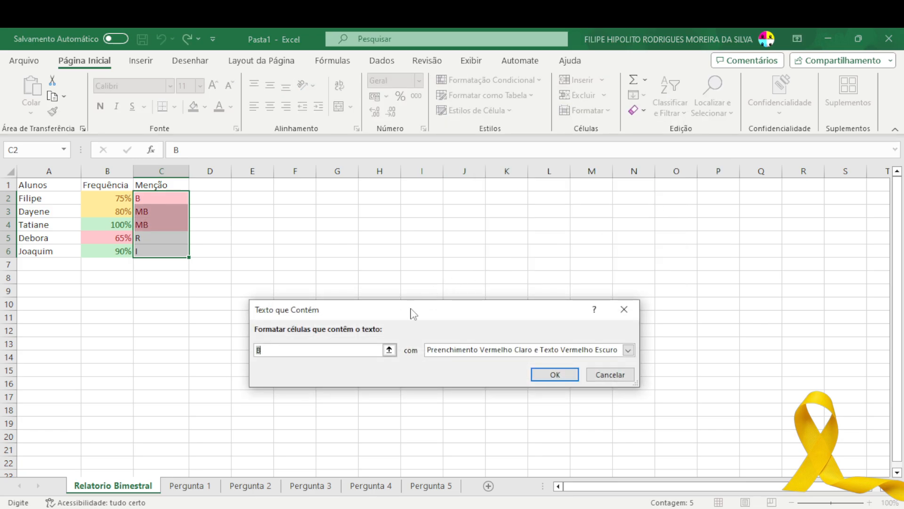
click(328, 351)
key(BackSpace)
text(I)
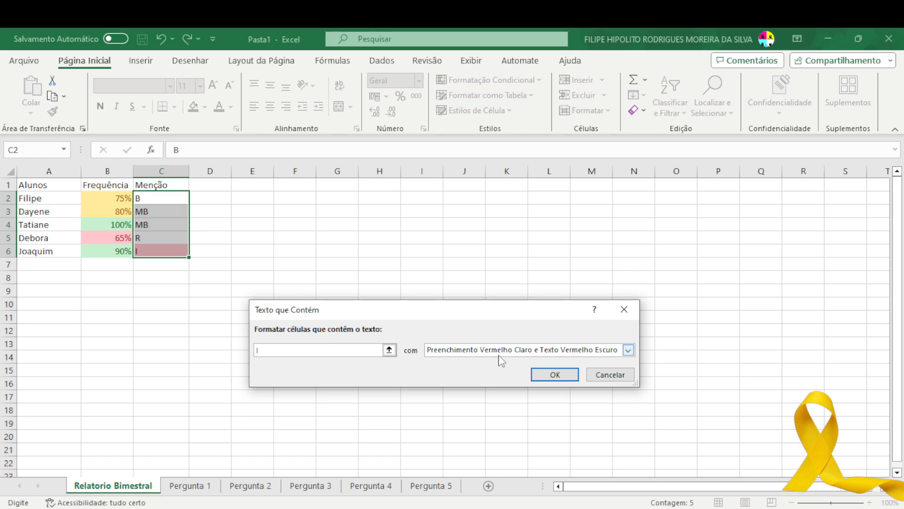
click(555, 375)
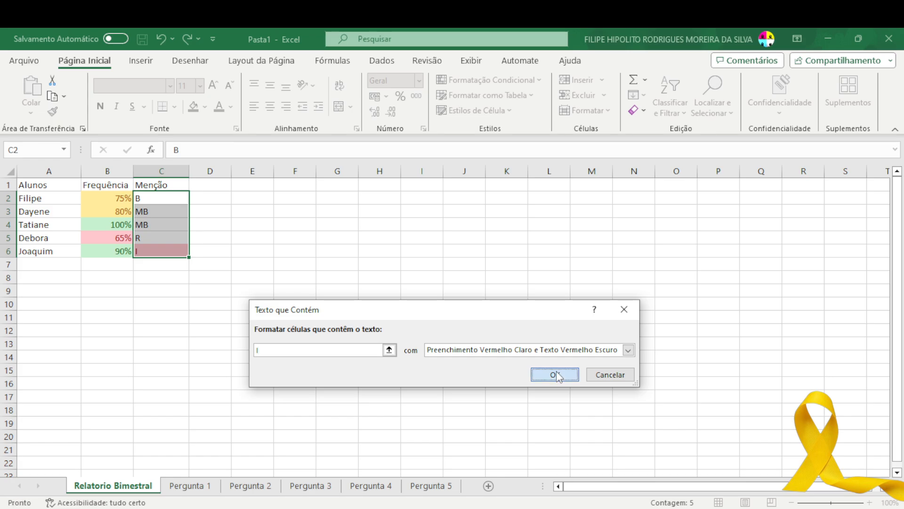
click(442, 375)
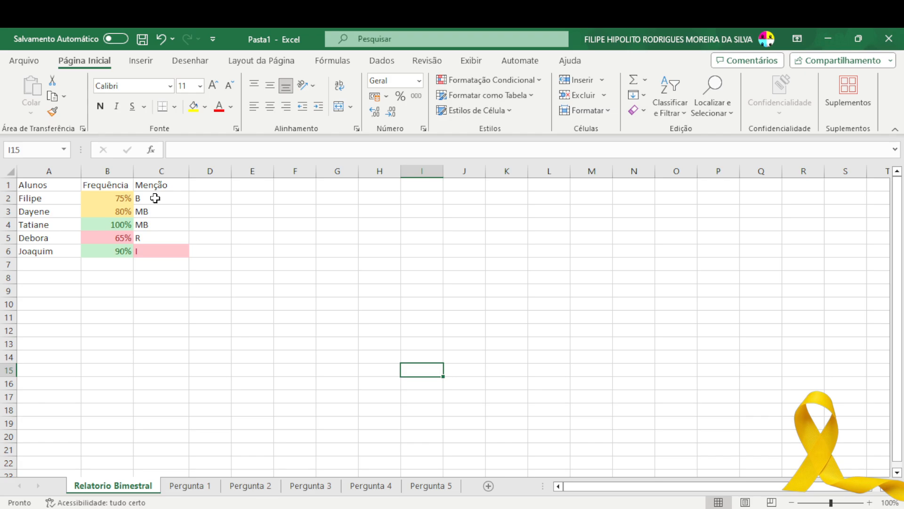
Add an É Igual a rule to C2:C6 for the value R, with Preenchimento Amarelo e Texto Amarelo Escuro
drag(155, 198, 152, 249)
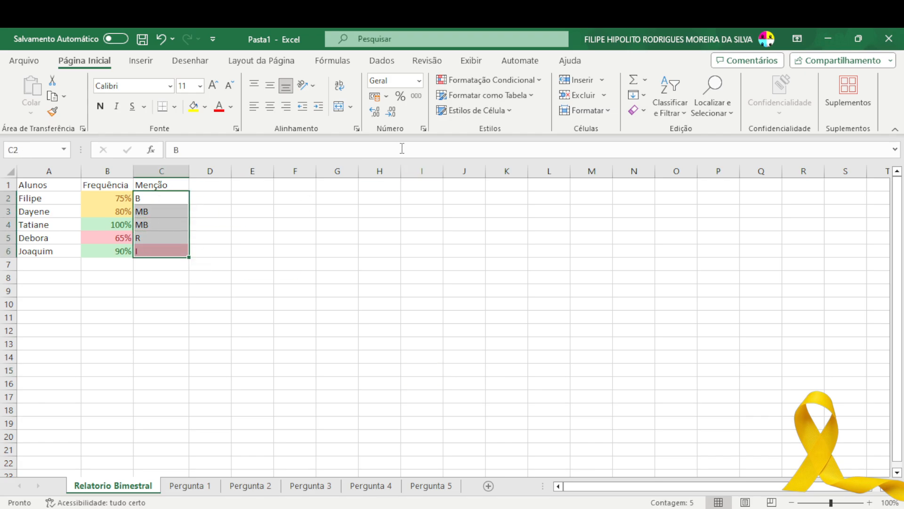
click(513, 80)
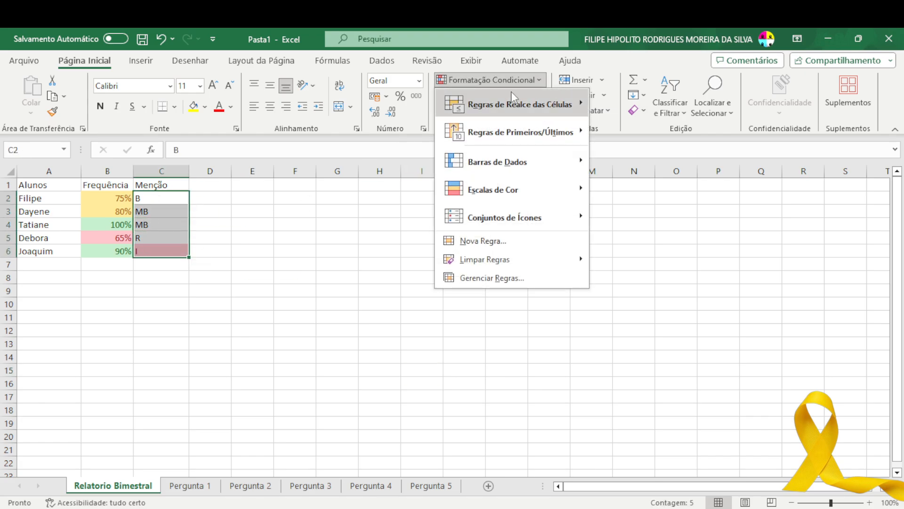
mouse_move(514, 104)
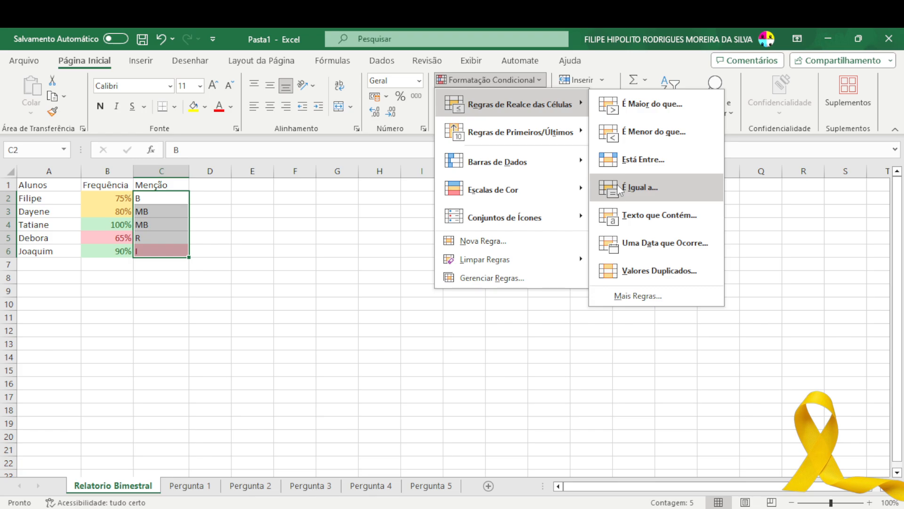
click(639, 188)
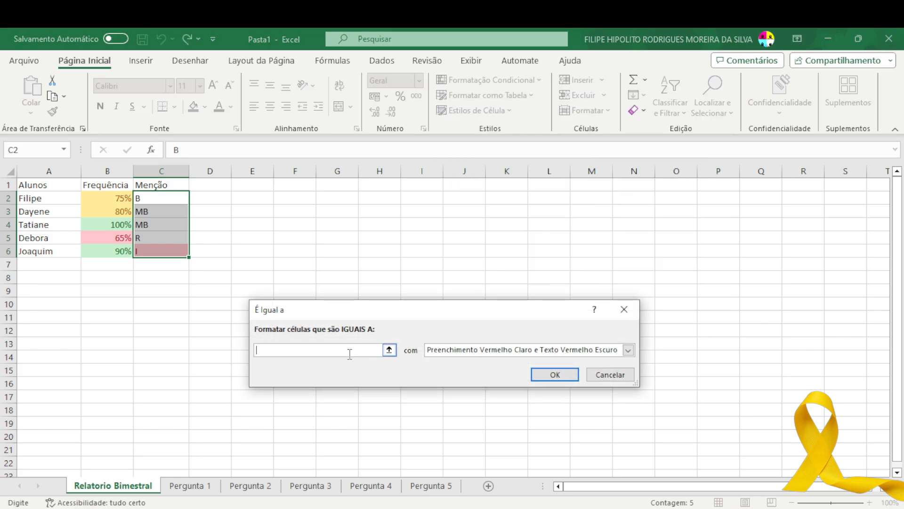
text(R)
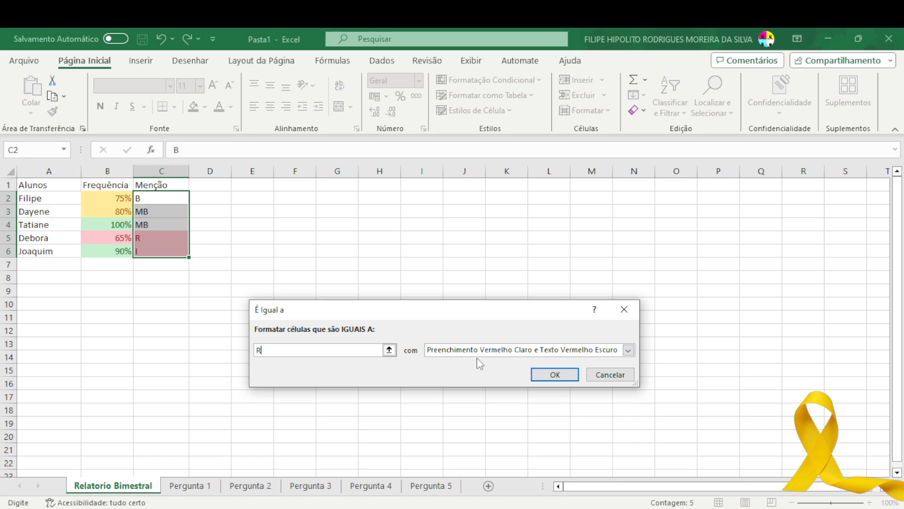
click(628, 349)
click(490, 370)
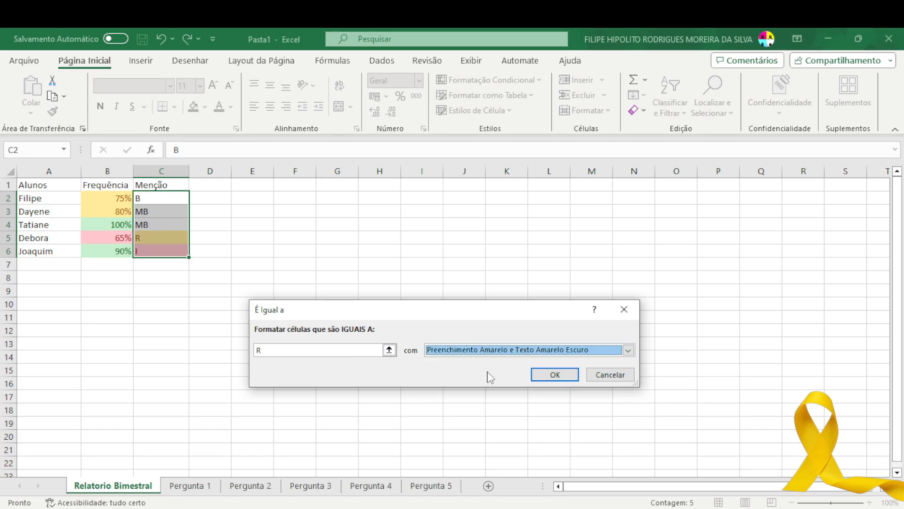
click(543, 377)
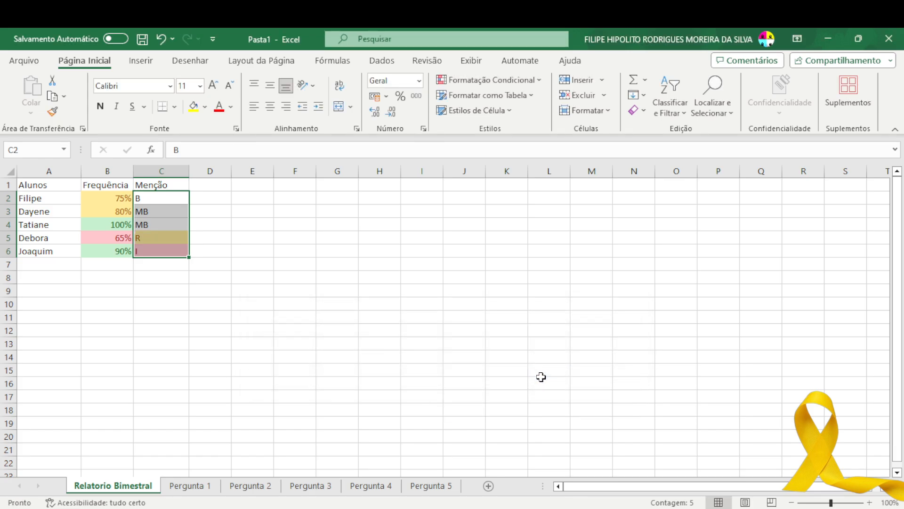
click(418, 318)
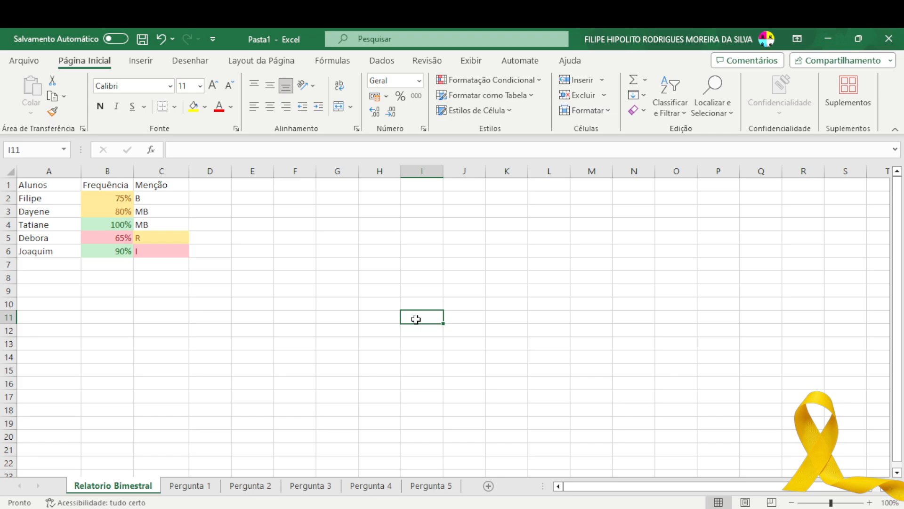
Return to the Menção column and select its values C2:C6
key(Up)
key(Up)
key(Left)
key(Up)
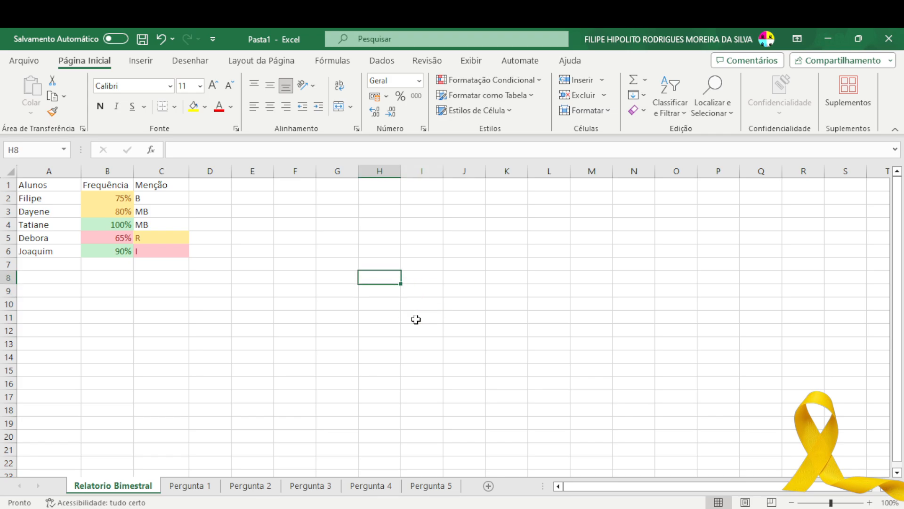
key(Left)
key(Up)
key(Up)
key(Left)
key(Up)
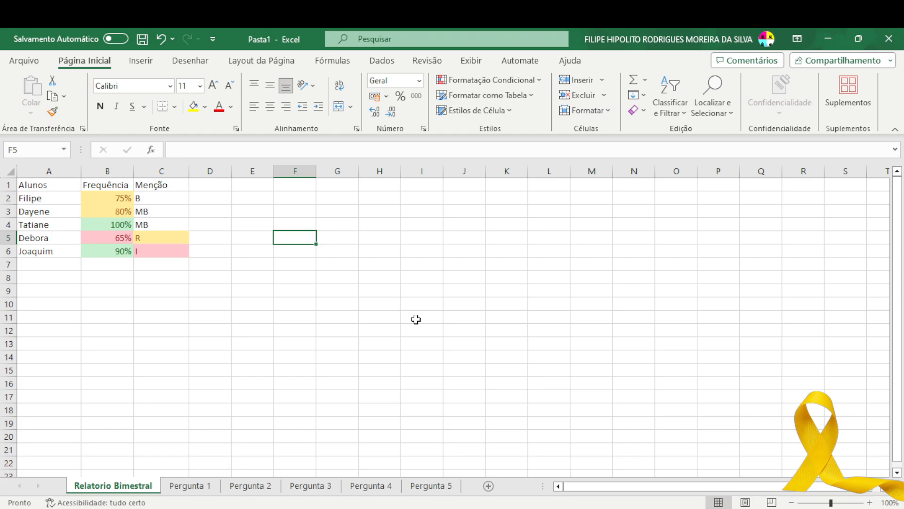
key(Up)
key(Left)
key(Left)
key(Left)
key(shift+Up)
key(shift+Up)
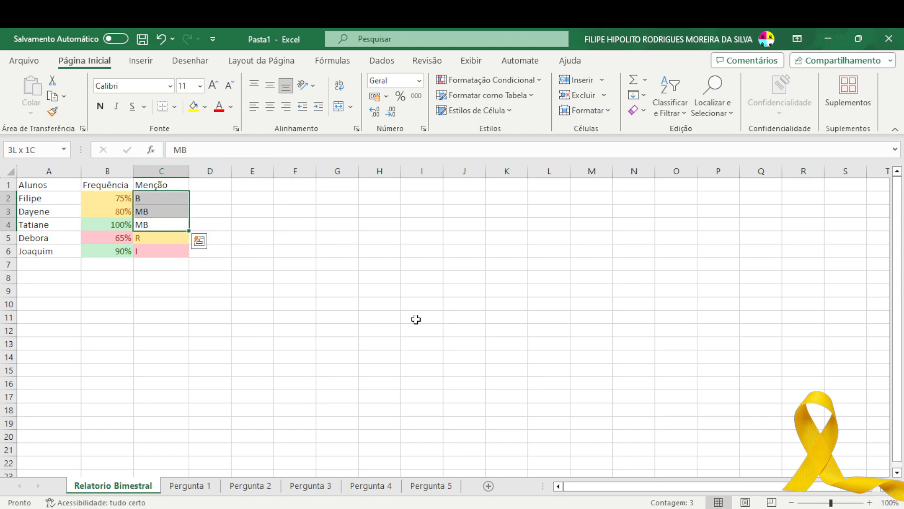
key(Up)
key(Down)
key(Up)
key(Up)
key(shift+Down)
key(shift+Down)
key(shift+Down)
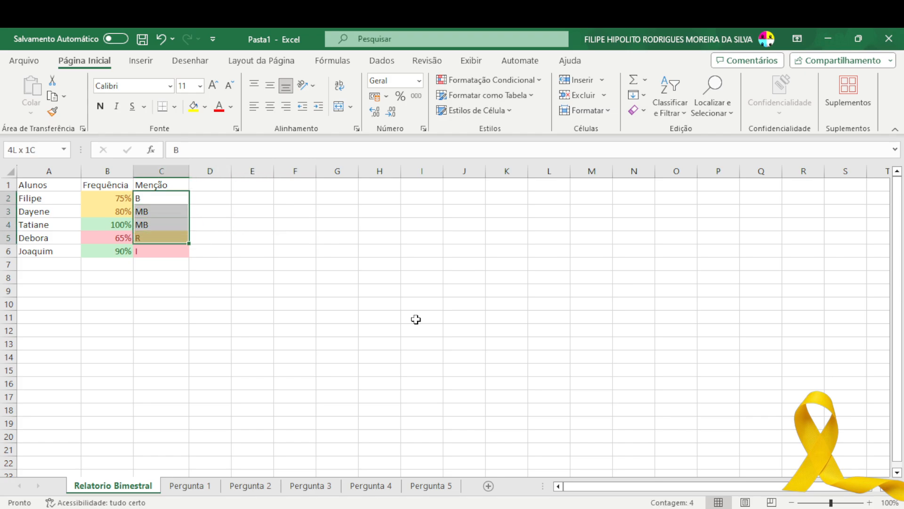
key(shift+Down)
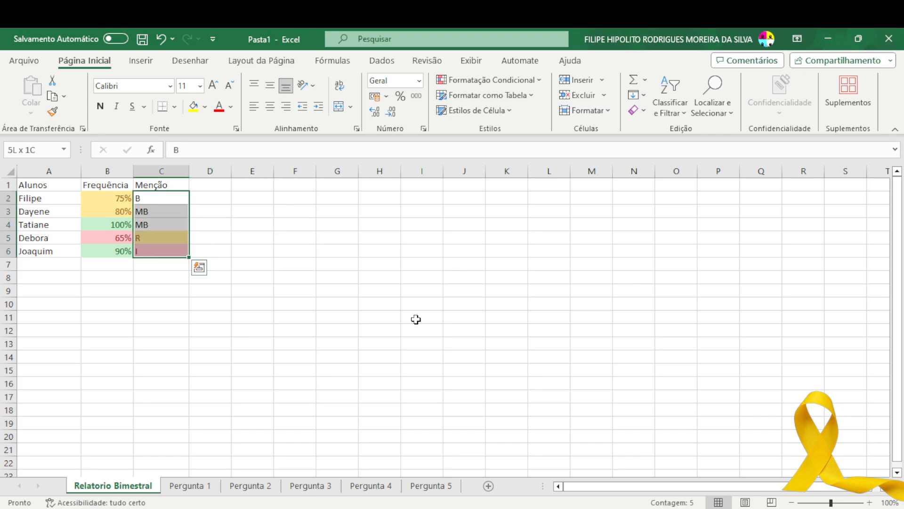
Start an Está Entre conditional formatting rule on C2:C6 with the limits MB and B
click(524, 80)
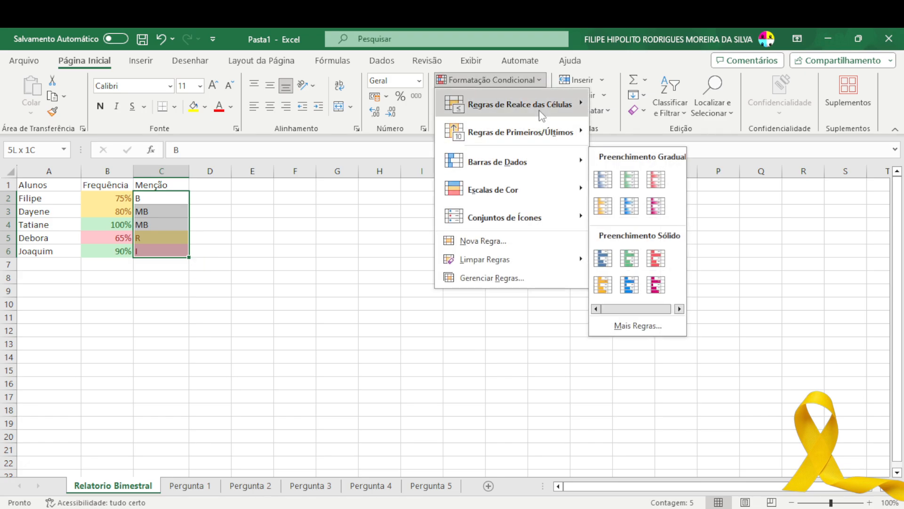
mouse_move(541, 104)
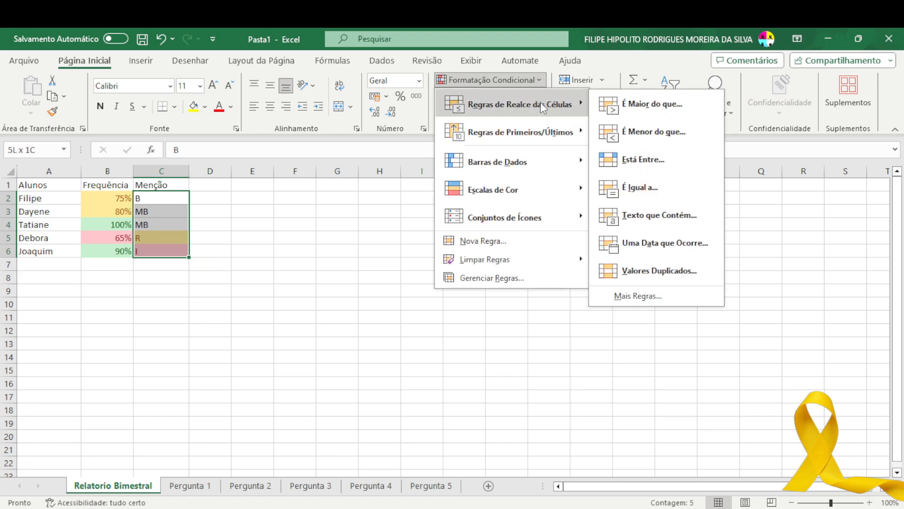
click(619, 162)
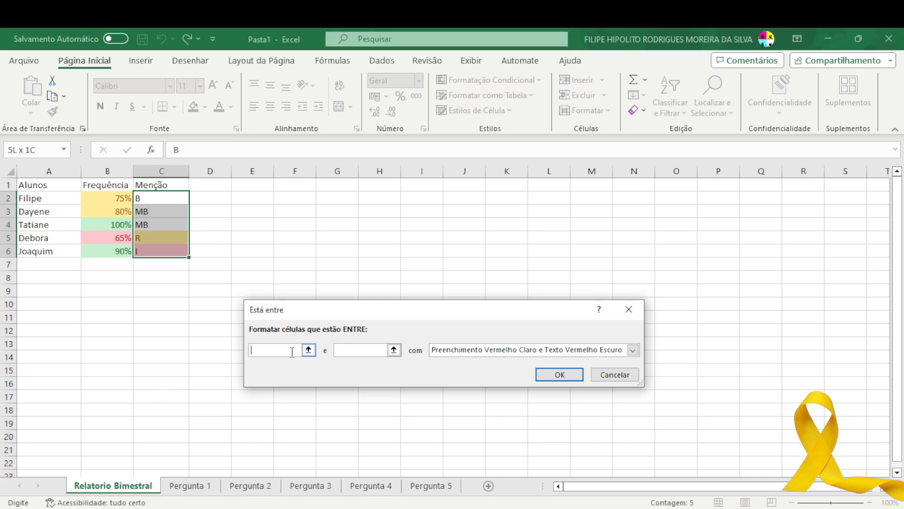
text(MB)
click(355, 350)
text(V)
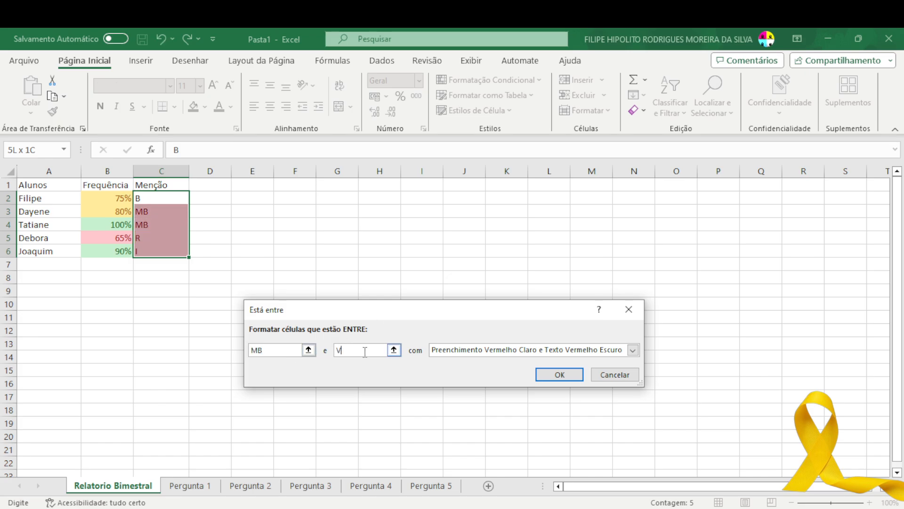
text(B)
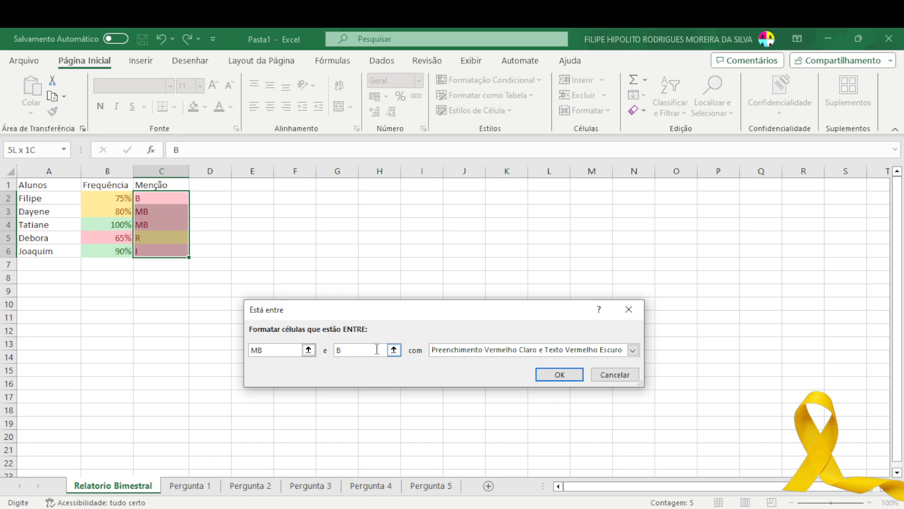
Format matching cells with Preenchimento Verde e Texto Verde Escuro, re-enter B as the second limit and apply the Está Entre rule
click(452, 351)
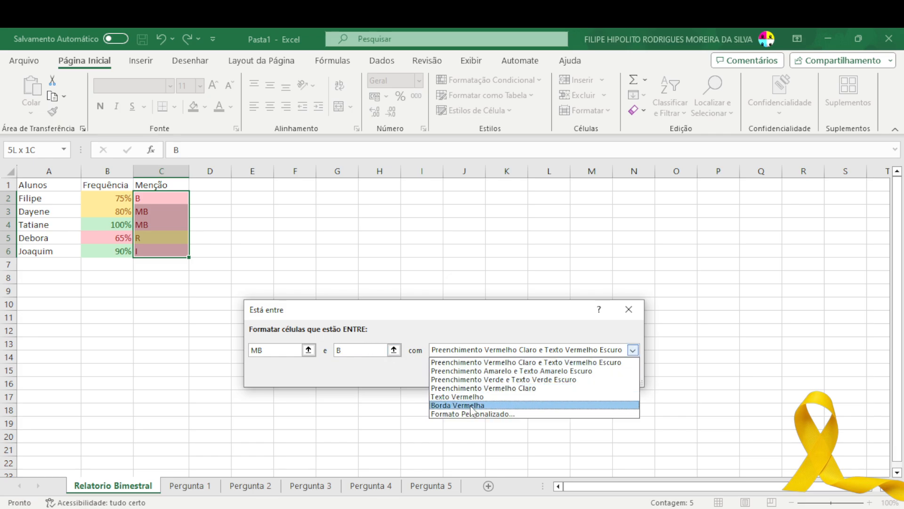
click(484, 381)
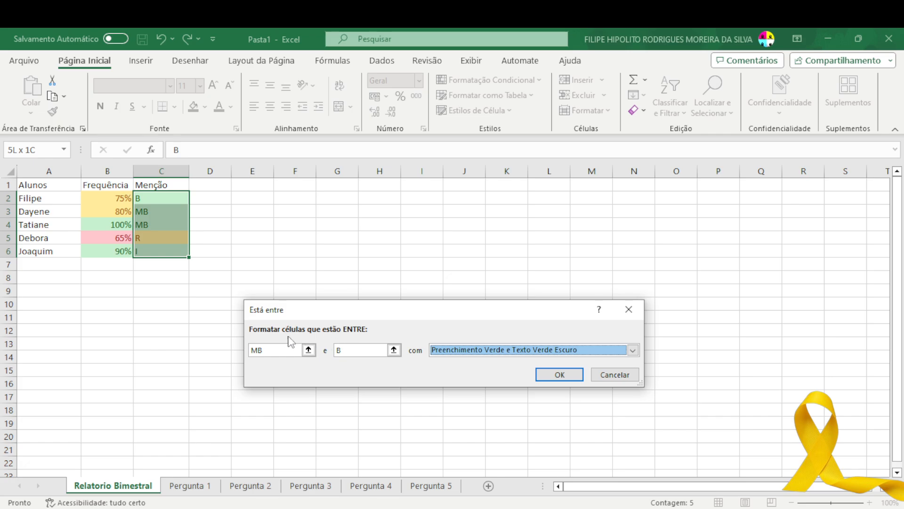
click(339, 350)
key(BackSpace)
text(B)
click(561, 374)
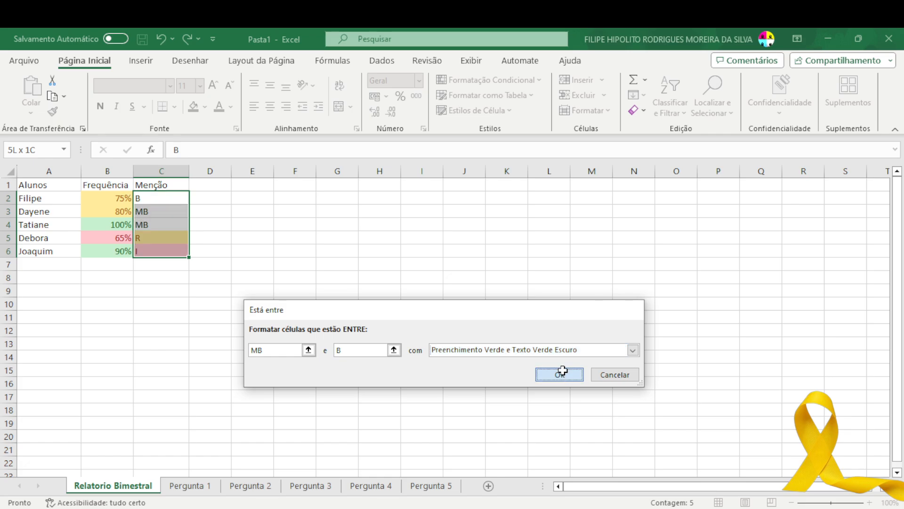
click(419, 317)
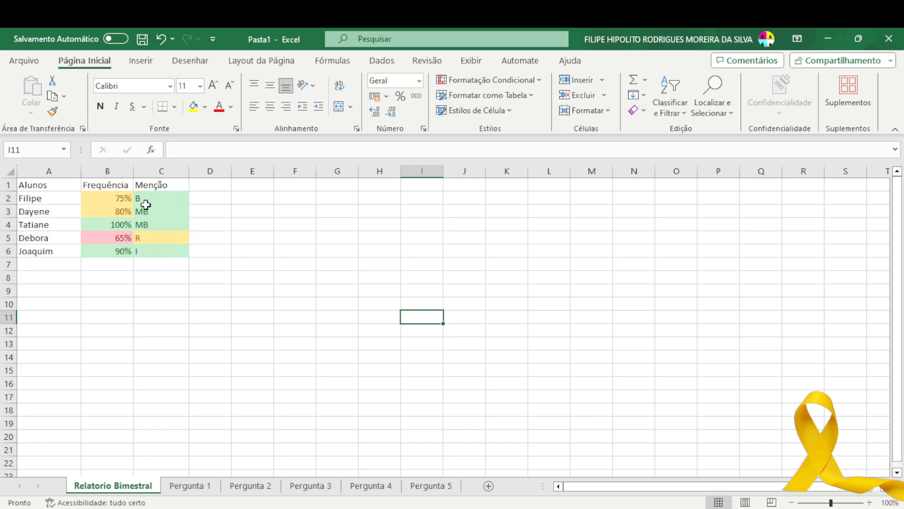
Move the rule for cells containing I to first place among the C2:C6 conditional formatting rules and apply the new order
click(148, 255)
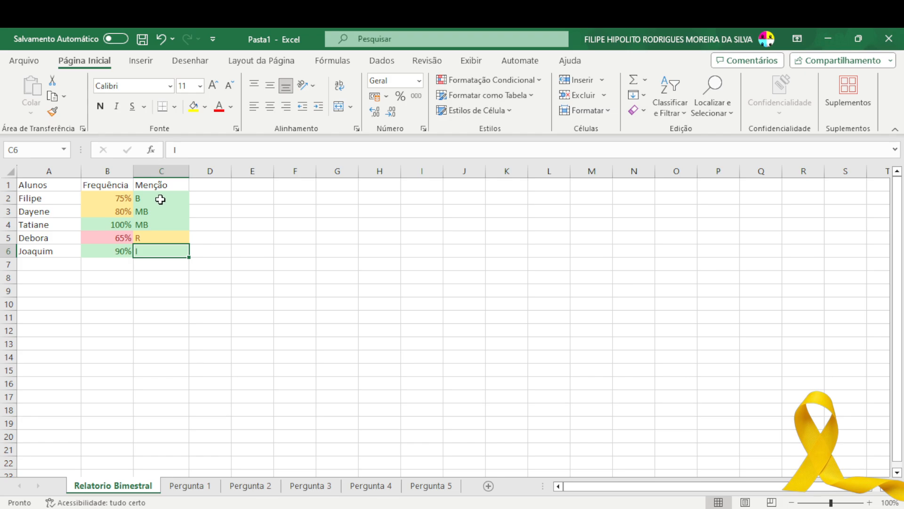
drag(160, 199, 162, 250)
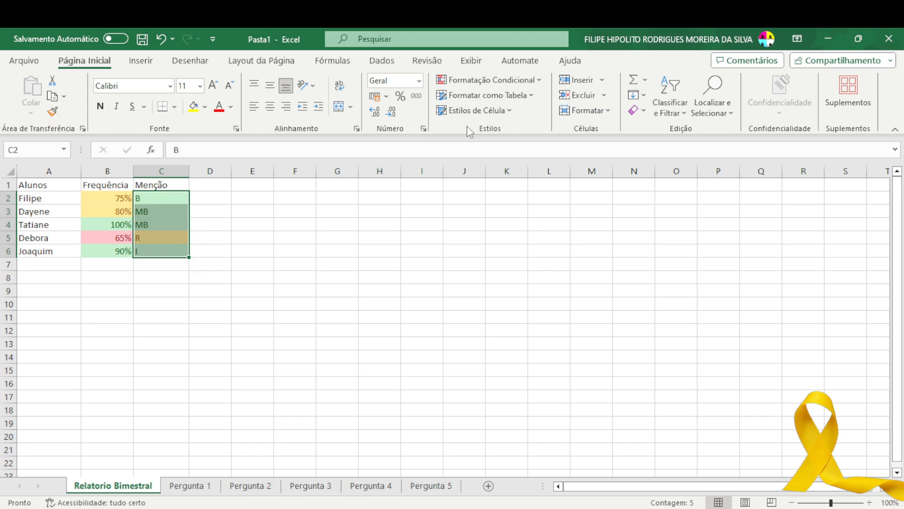
click(507, 85)
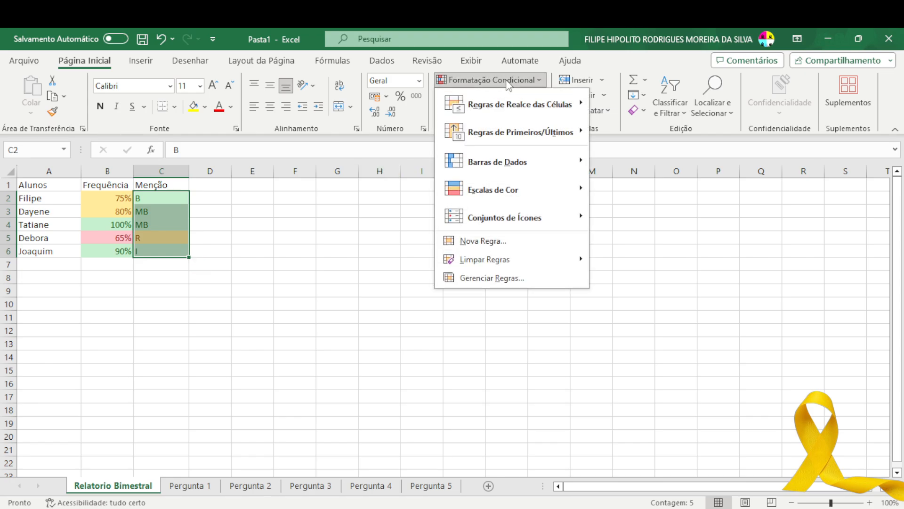
click(487, 277)
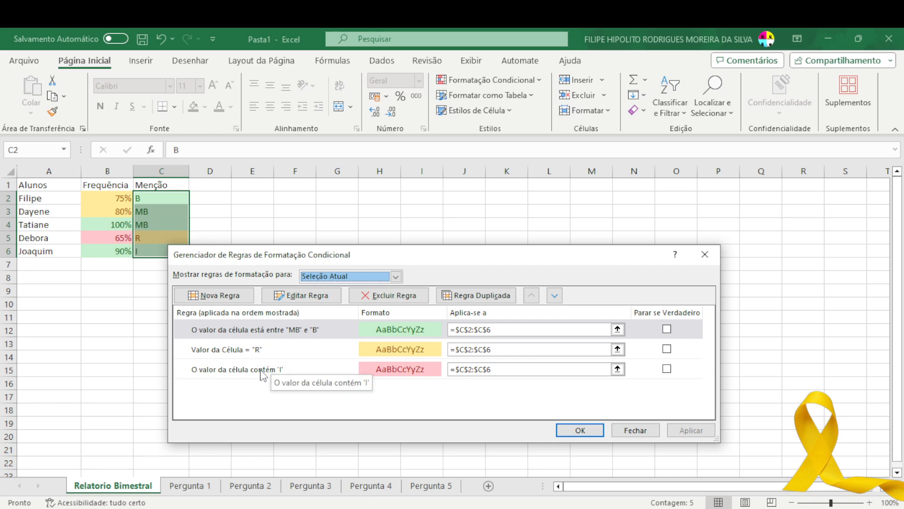
click(229, 373)
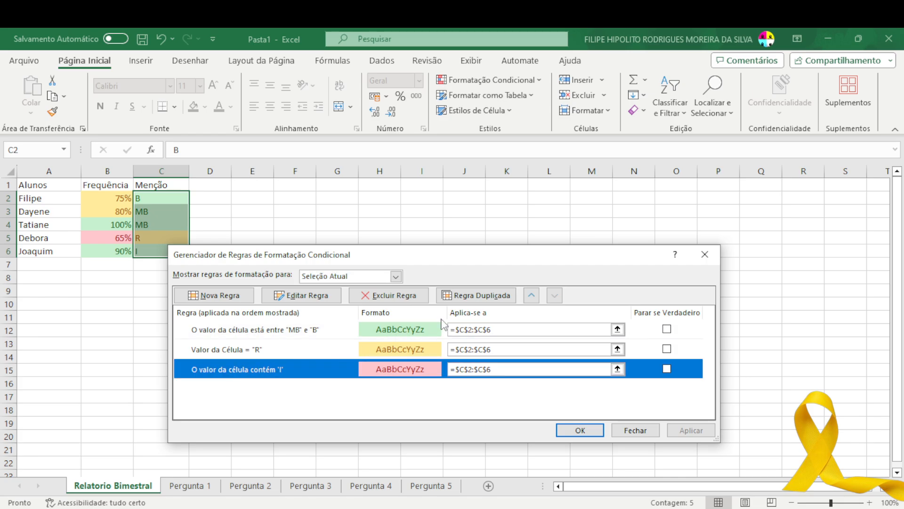
click(532, 296)
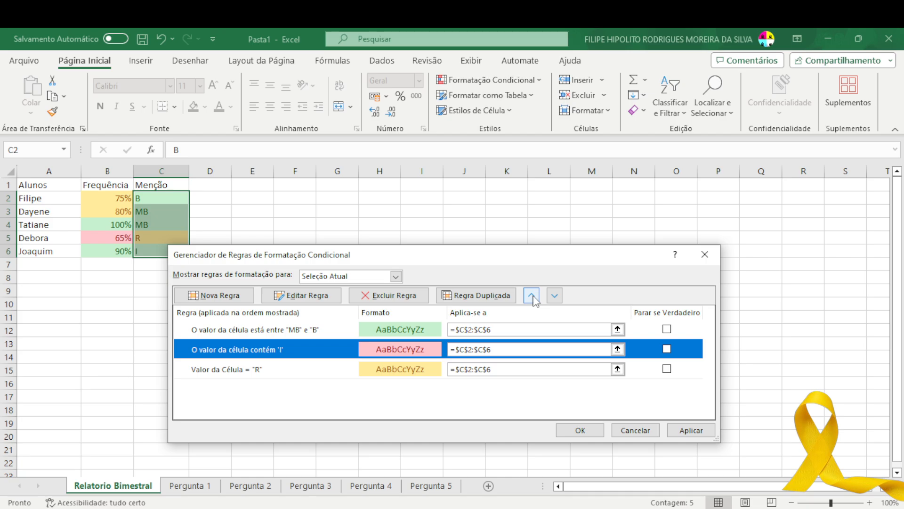
click(532, 296)
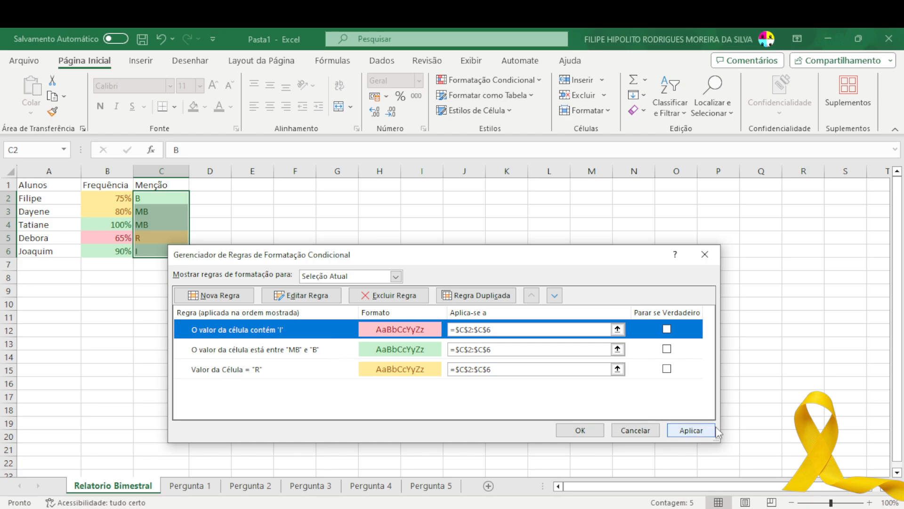
click(680, 430)
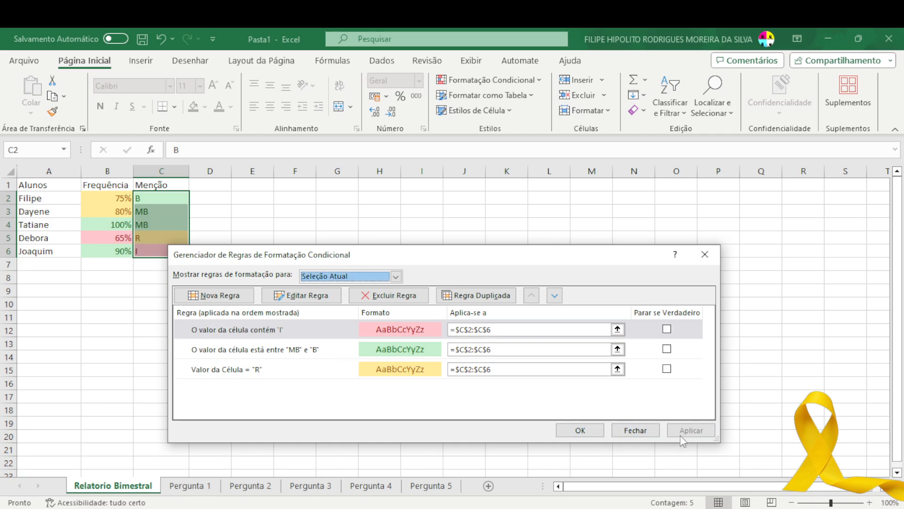
click(588, 437)
click(324, 290)
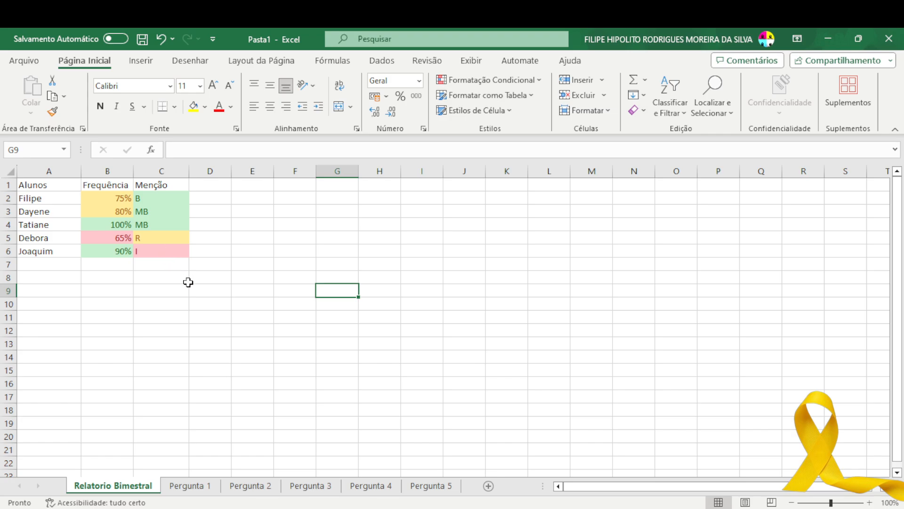
Test the Menção rules by changing the grades in C4 and C5 to B
click(166, 227)
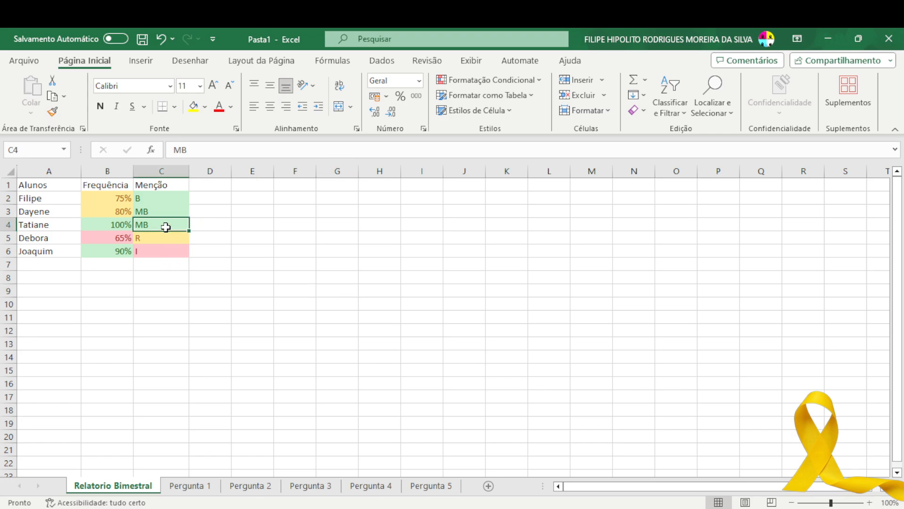
text(B)
key(Return)
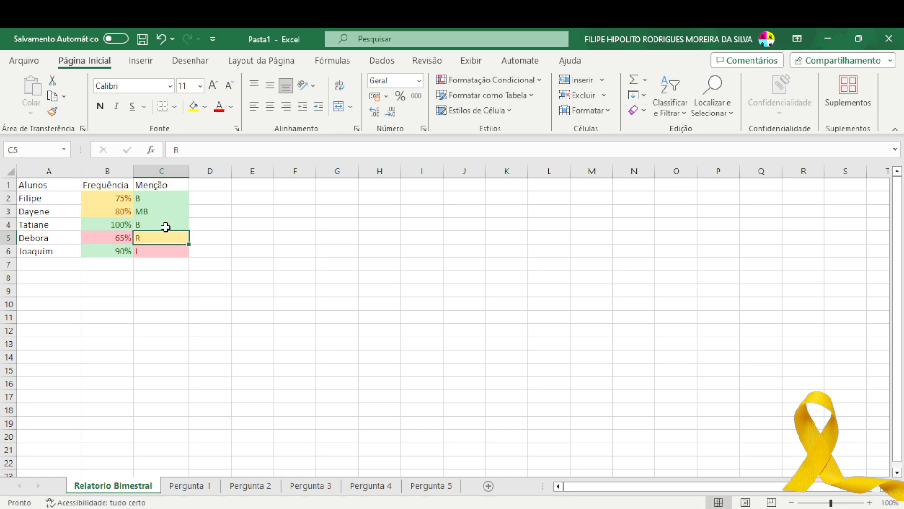
text(B)
key(Return)
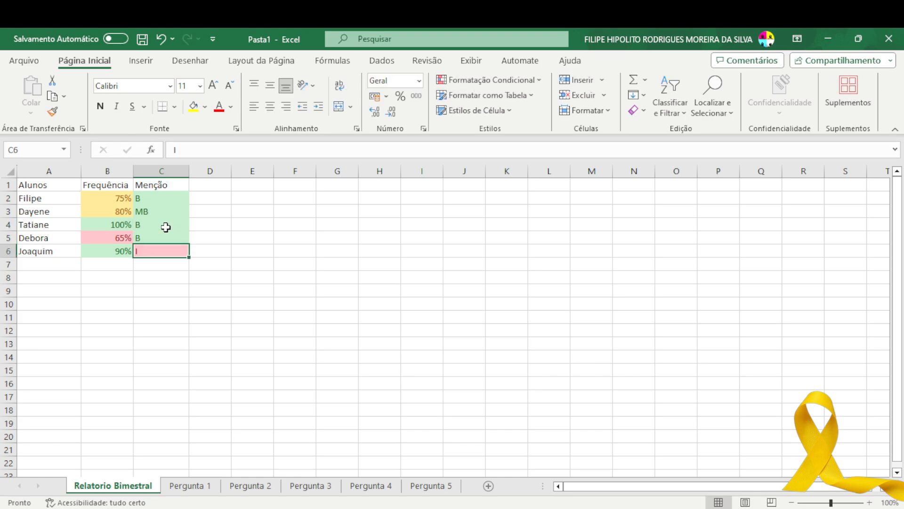
Change the grade in C4 to R and the grade in C3 to I
key(Up)
key(Up)
text(R)
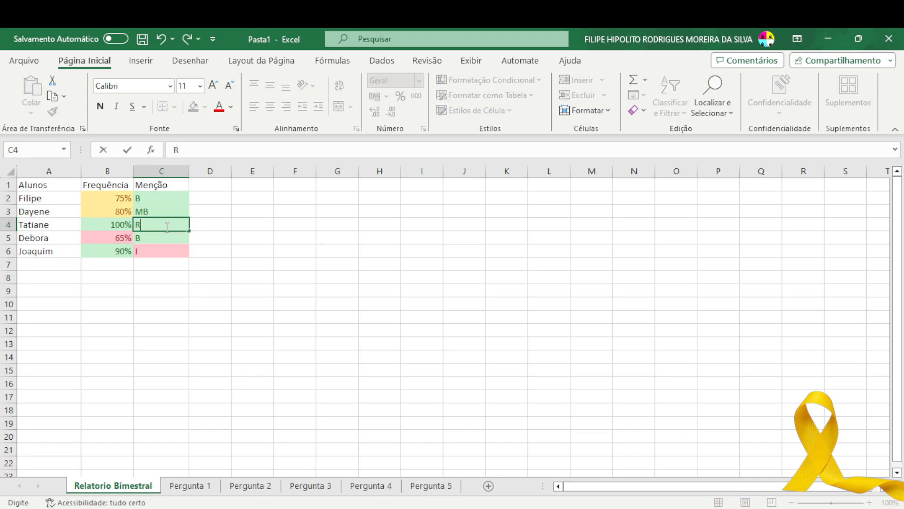
key(Return)
key(Up)
key(Up)
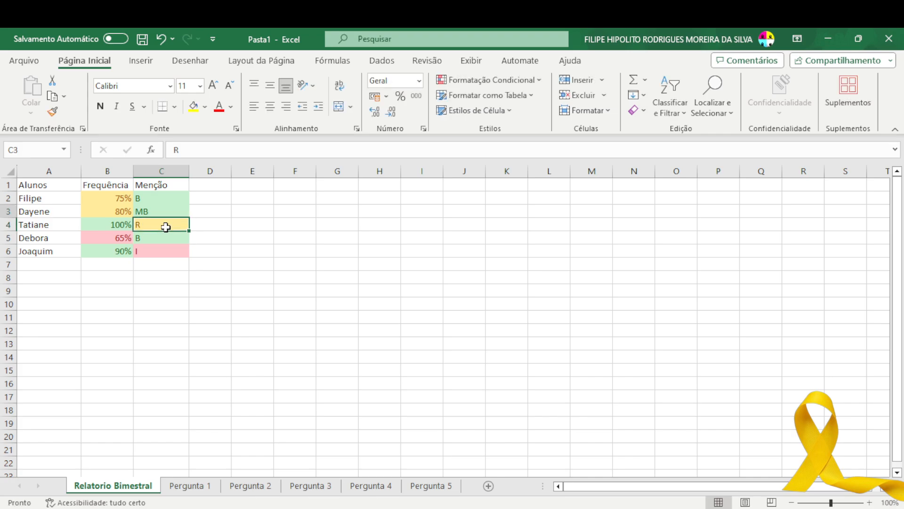
text(I)
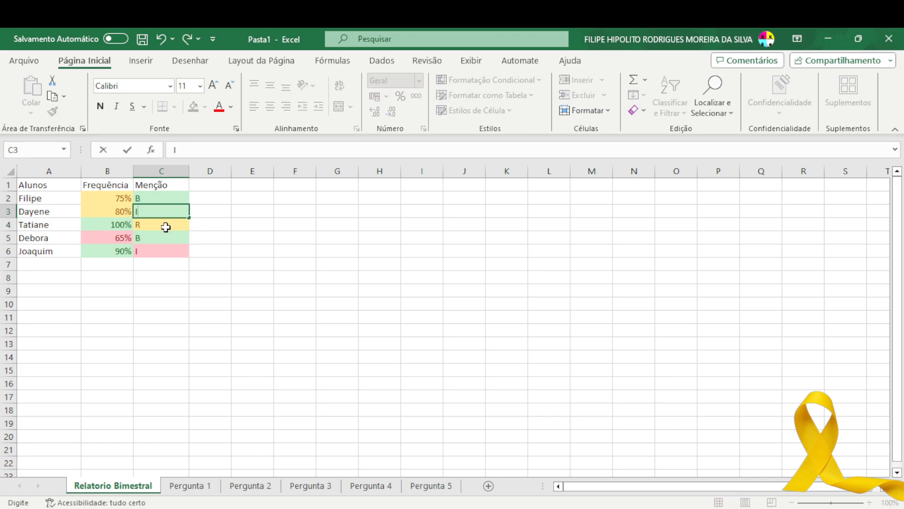
key(Return)
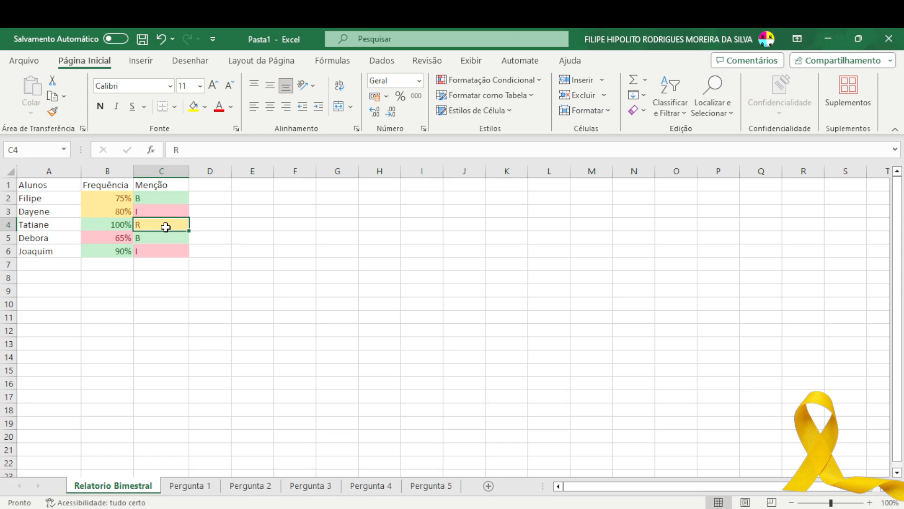
Check the conditional colouring of the Menção grades in C2:C6
key(Down)
key(Down)
key(Down)
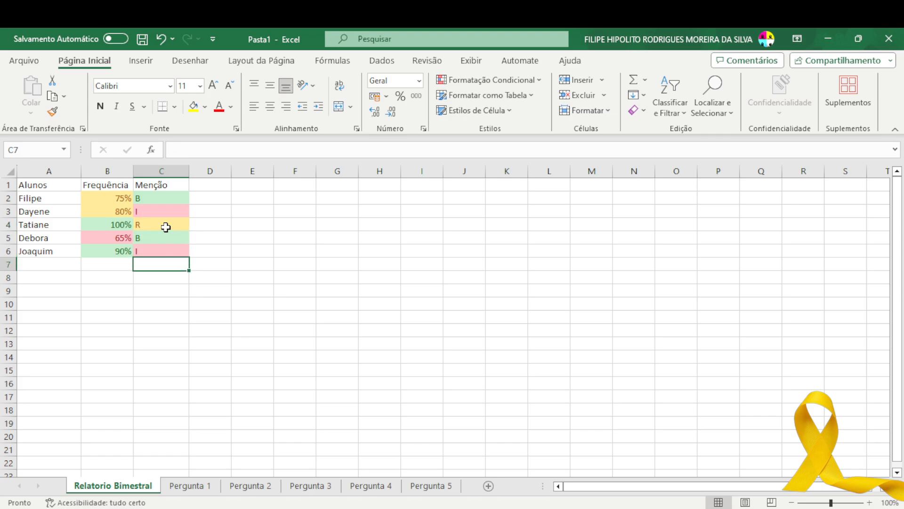
key(Up)
key(Up)
key(Up)
key(Up)
key(Up)
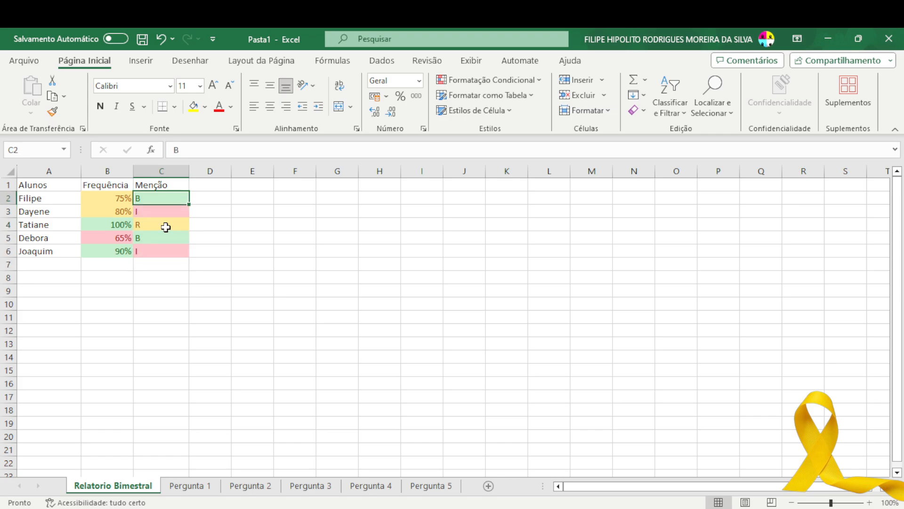
Read the question on the Pergunta 3 sheet and return to the Relatorio Bimestral sheet
click(311, 486)
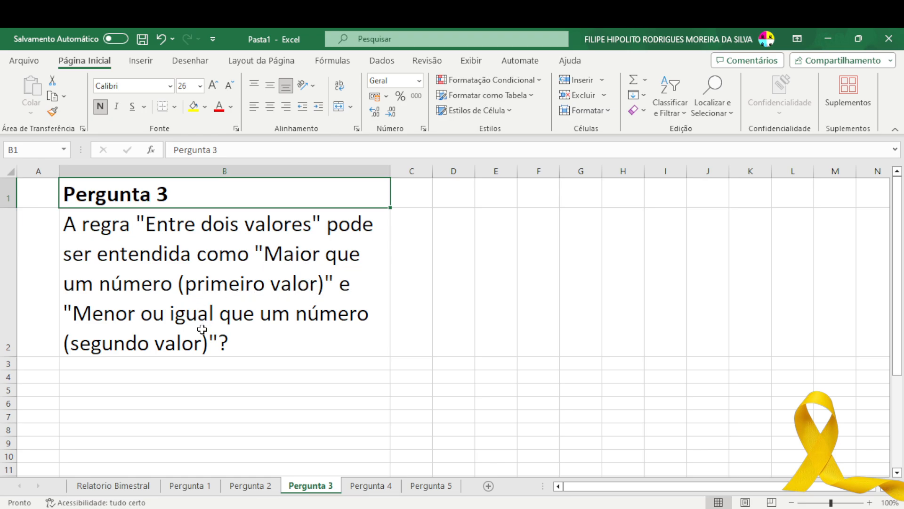
click(148, 486)
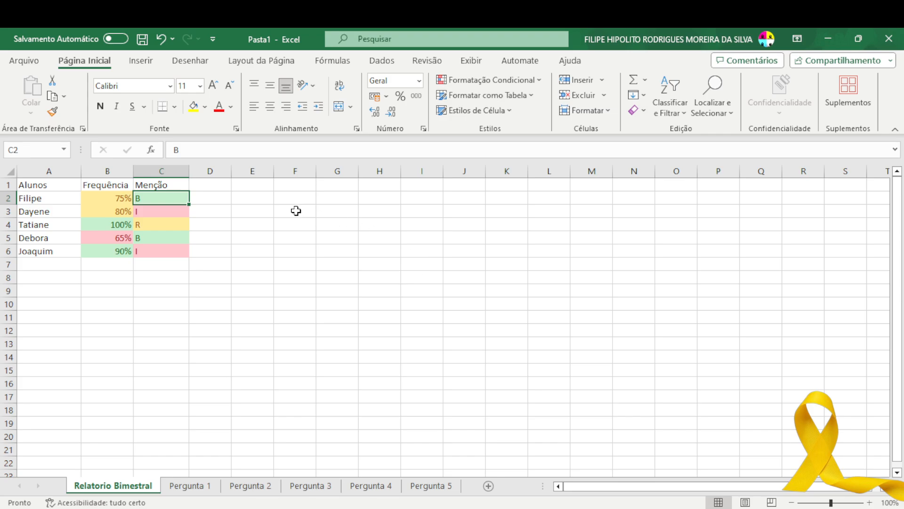
Add the column header Situação in cell D1, beside Menção
click(219, 197)
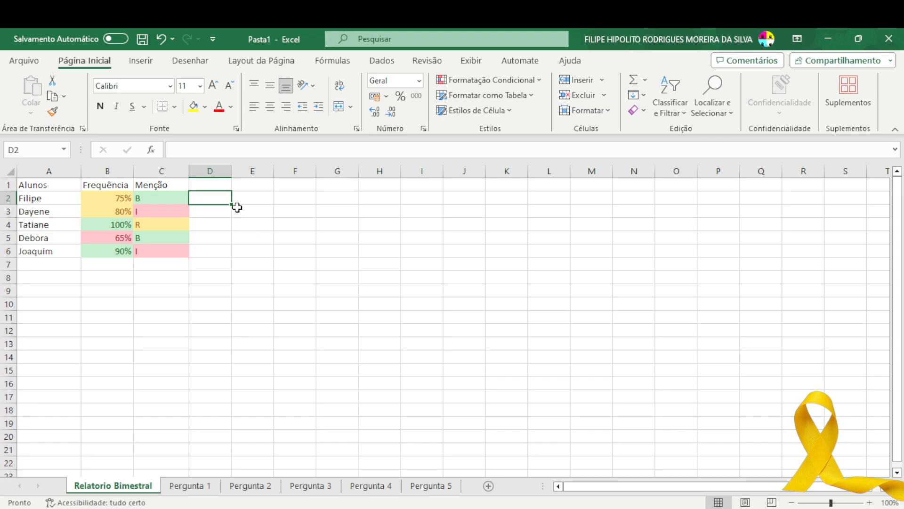
click(219, 184)
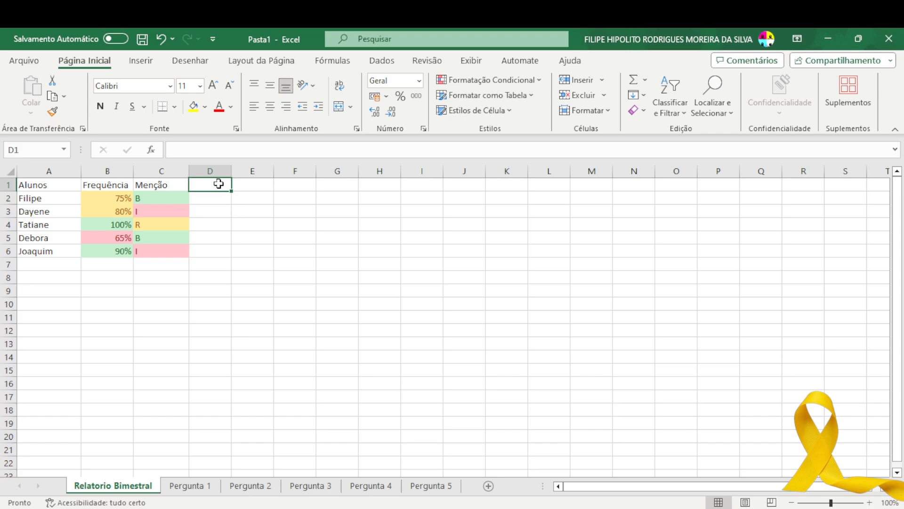
text(Situ)
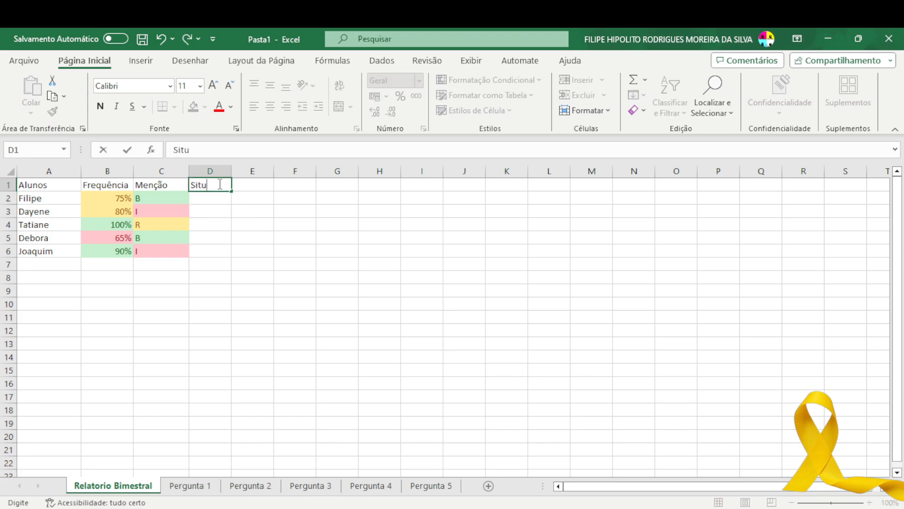
text(çã)
text(ação)
key(Return)
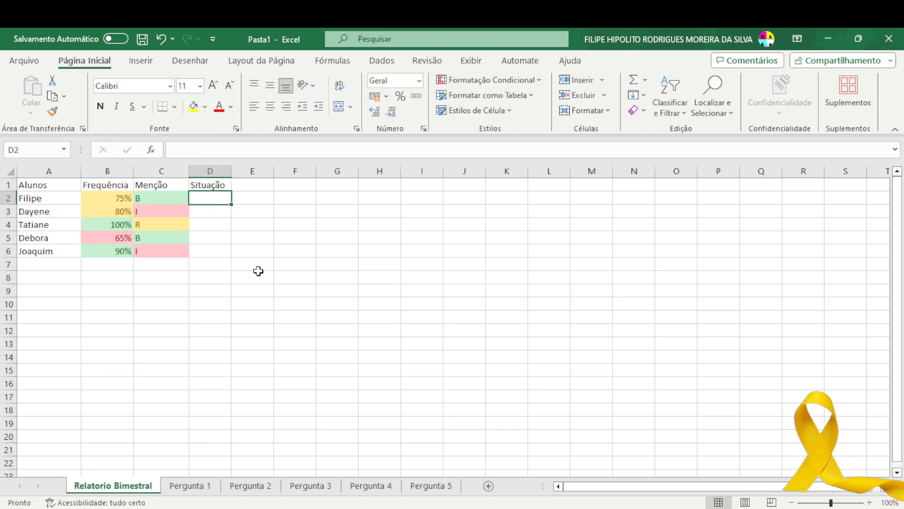
Enter the formula =SE(C2="I";"Recuperação";"Aprovado") in cell D2 under Situação
text(=)
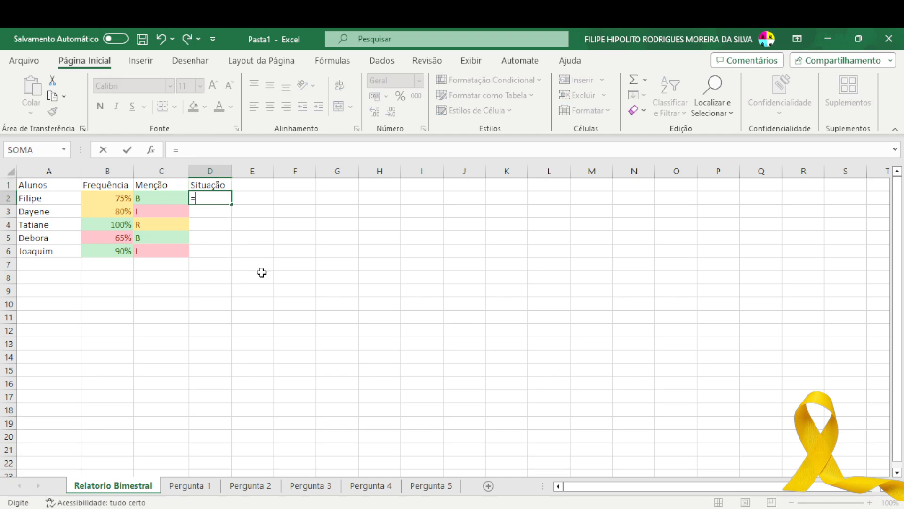
text(se()
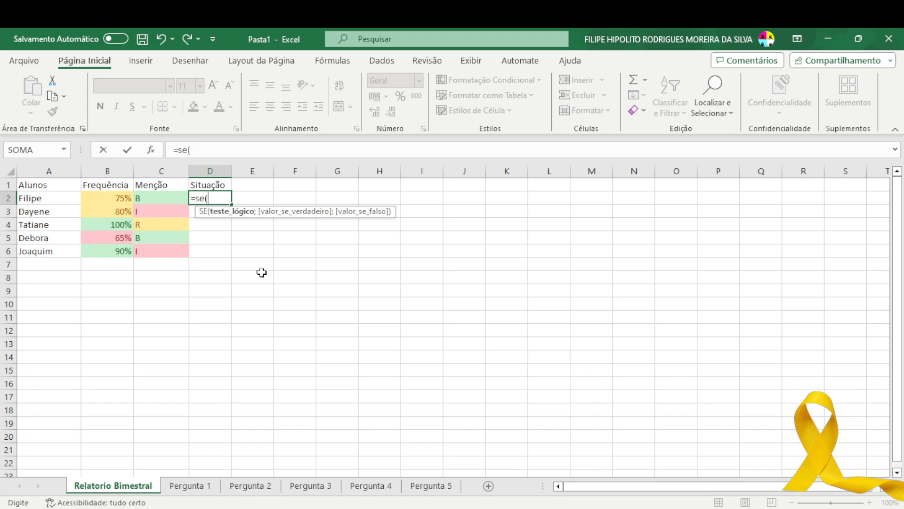
key(Left)
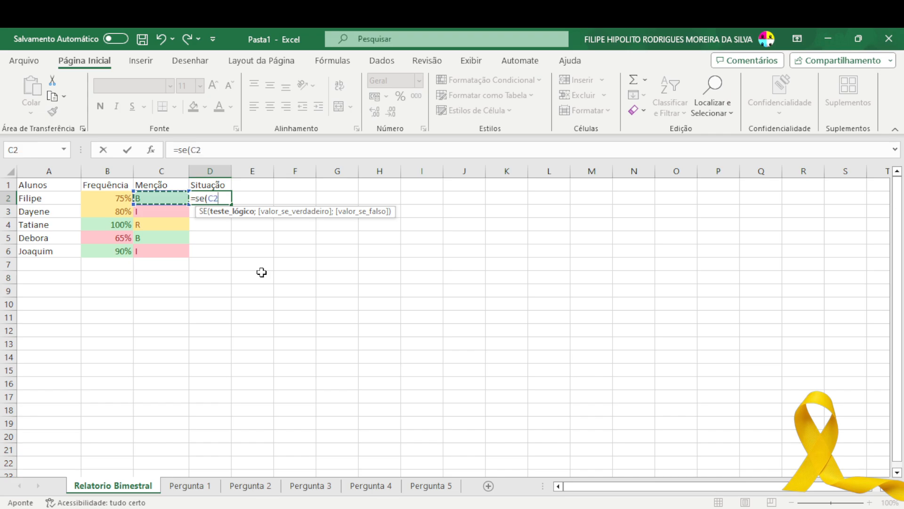
text(="I)
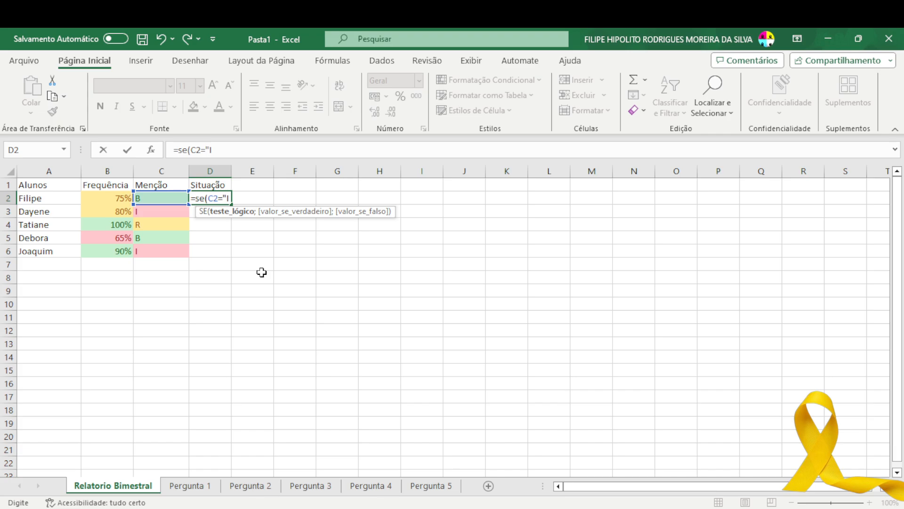
text(";)
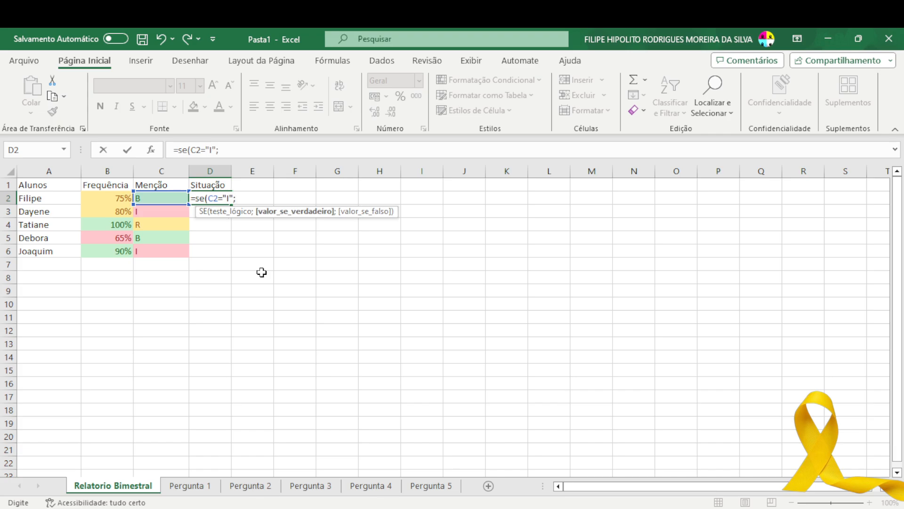
text("Recupera)
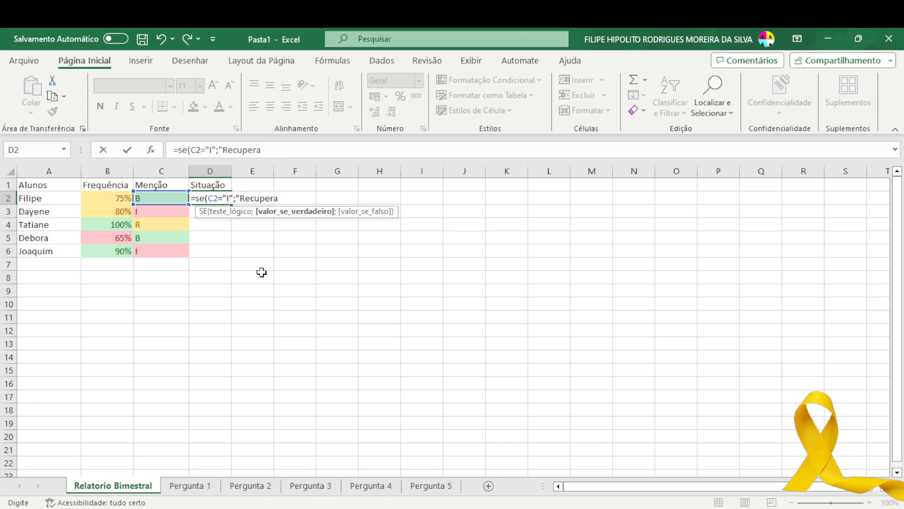
text(ção";)
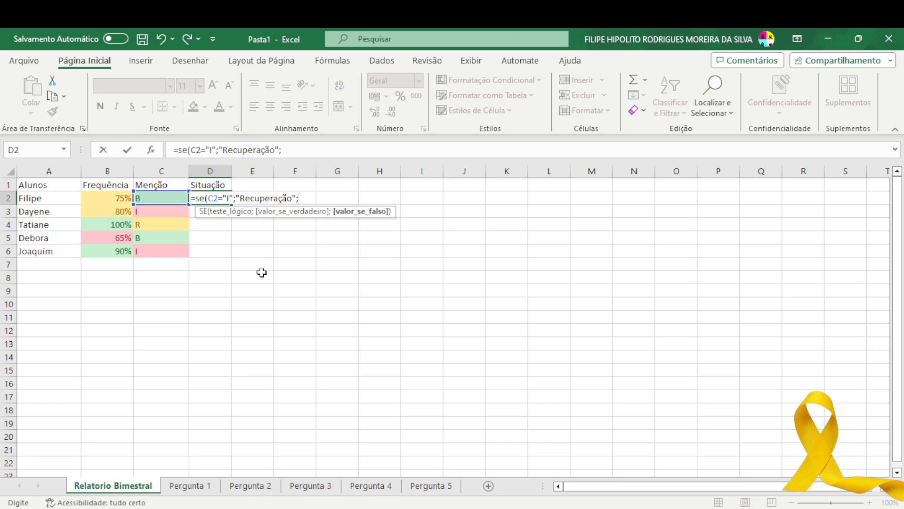
text("Aprovado")
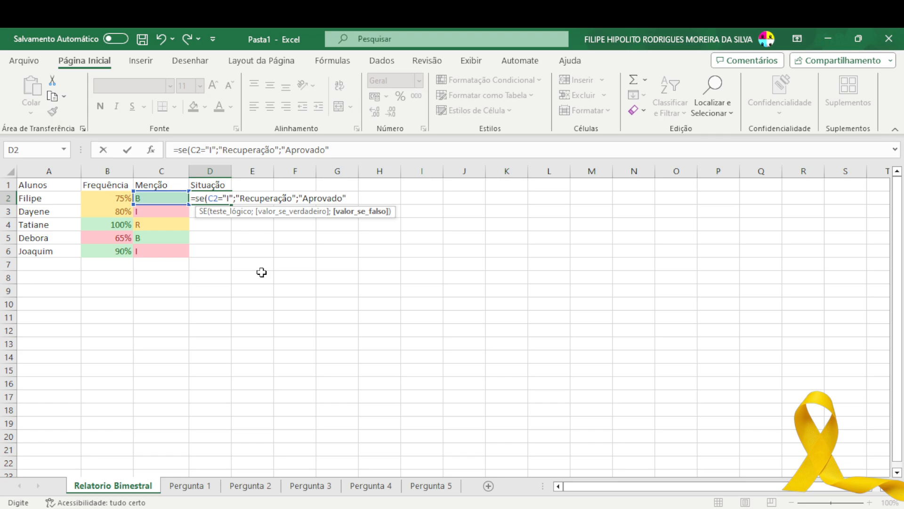
text())
key(Return)
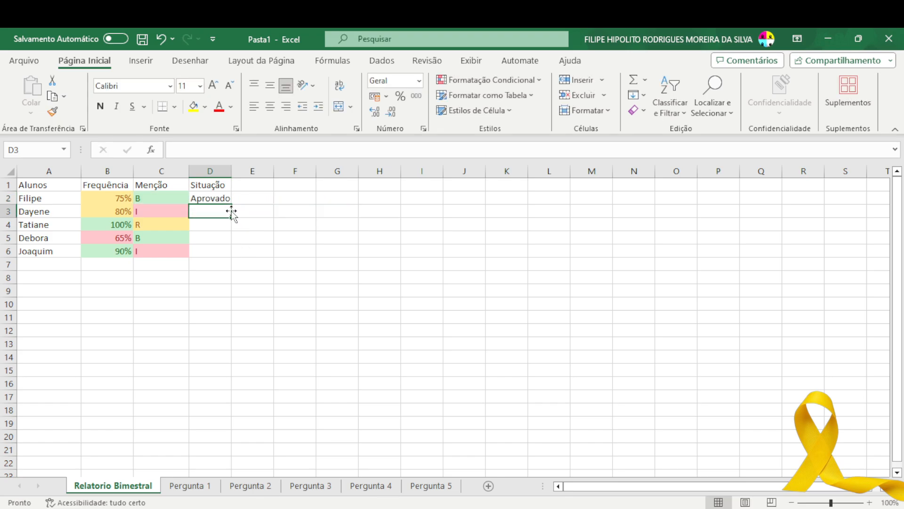
Review the SE formula in D2 and the Menção cell C2 that it tests
click(222, 197)
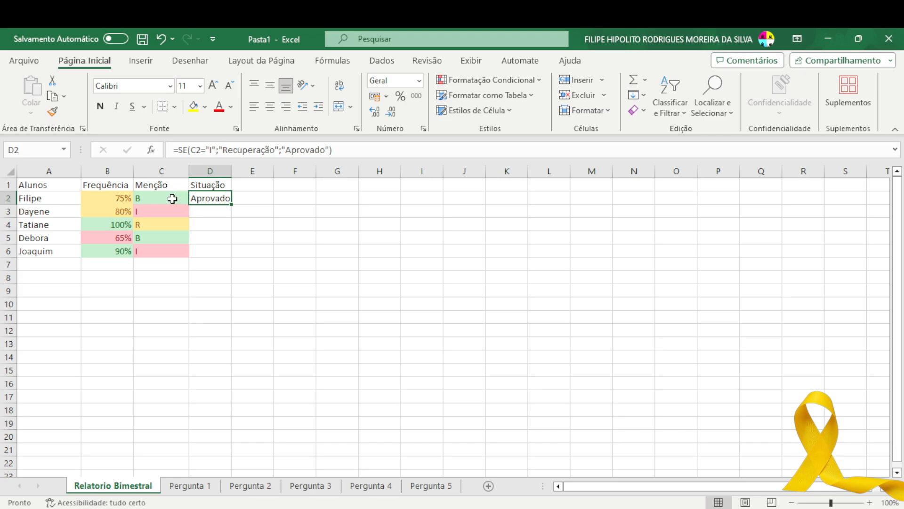
click(173, 199)
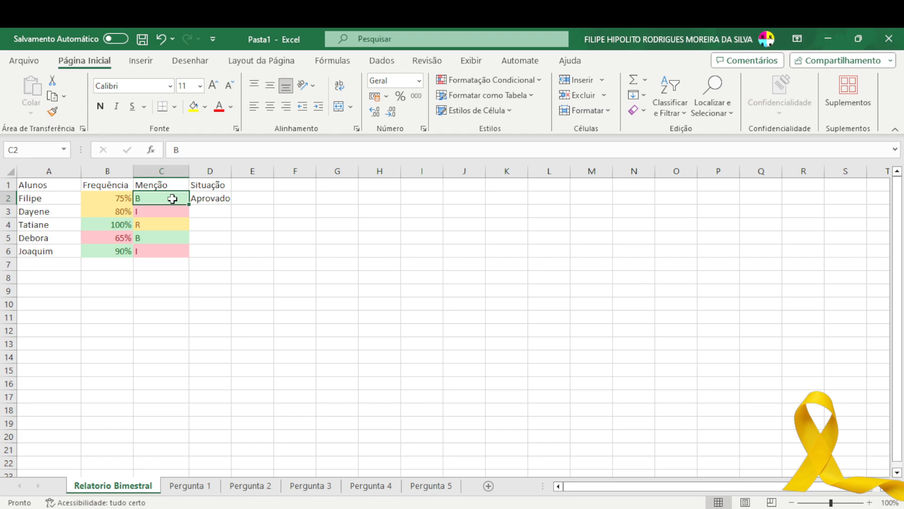
Fill the SE formula from D2 down through D6 in the Situação column
click(205, 201)
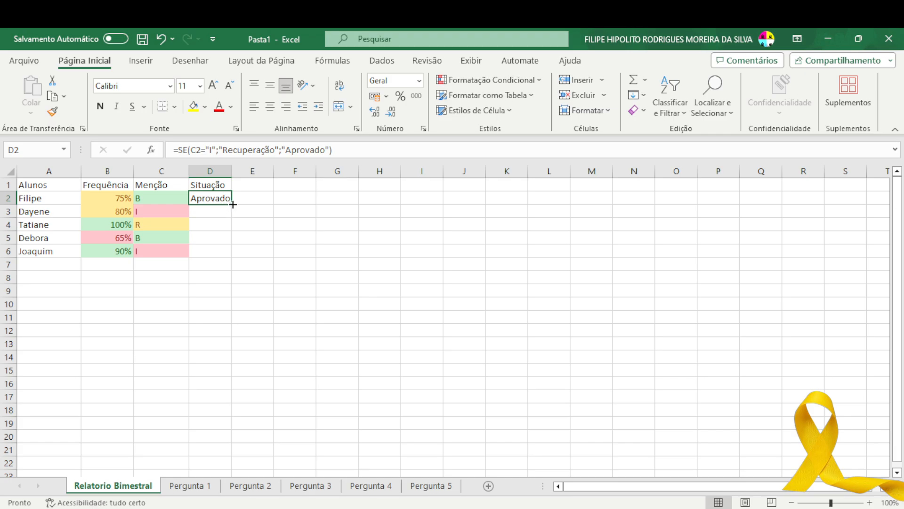
drag(232, 204, 232, 258)
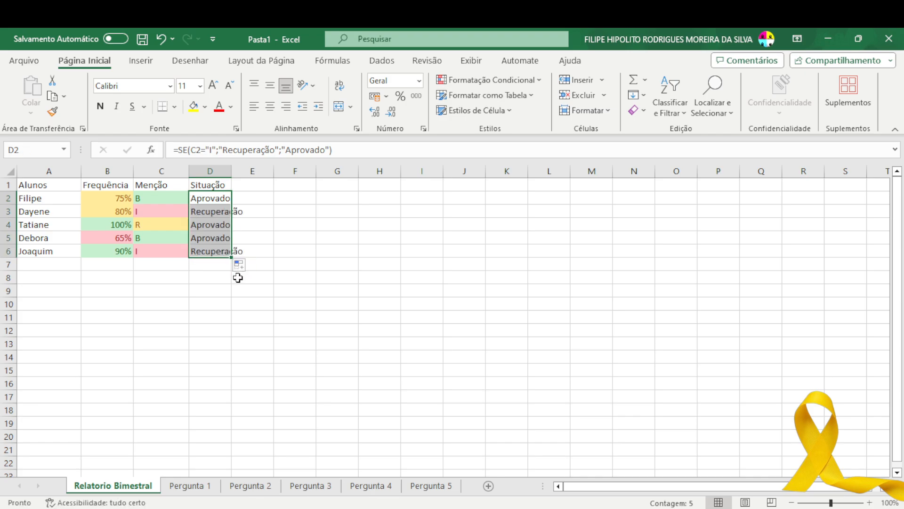
click(237, 278)
click(156, 214)
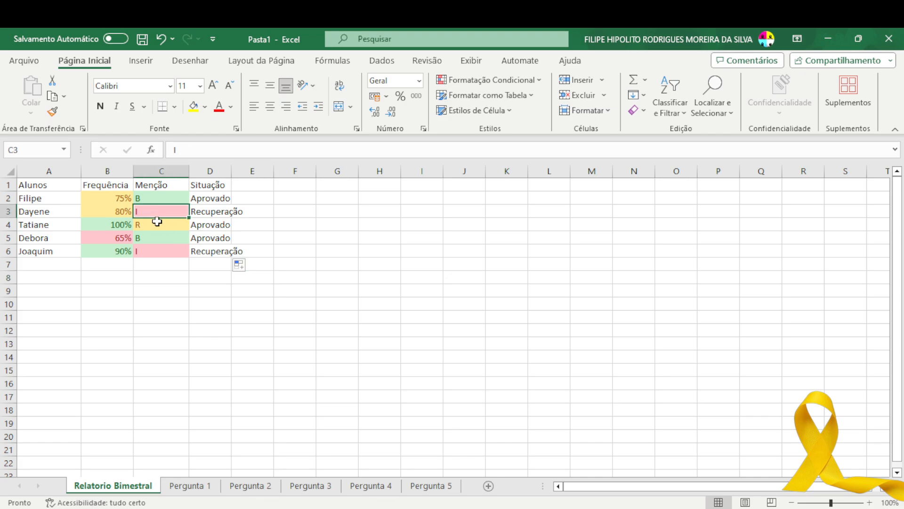
Change the Menção grade in C6 to R and check the Situação formula beside it in D6
click(157, 253)
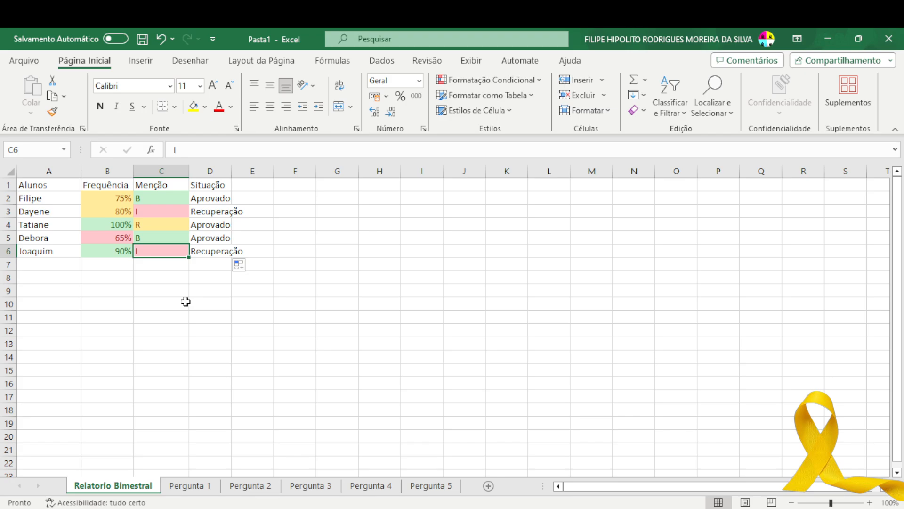
text(R)
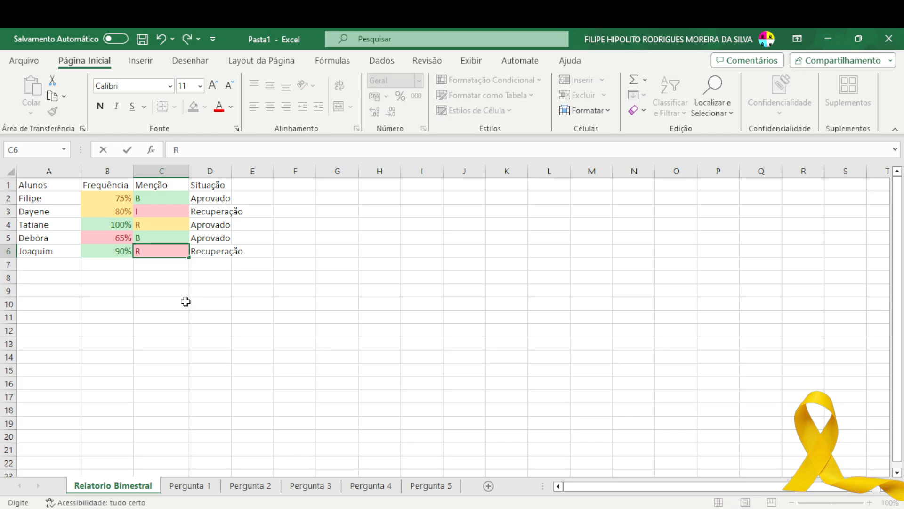
key(Return)
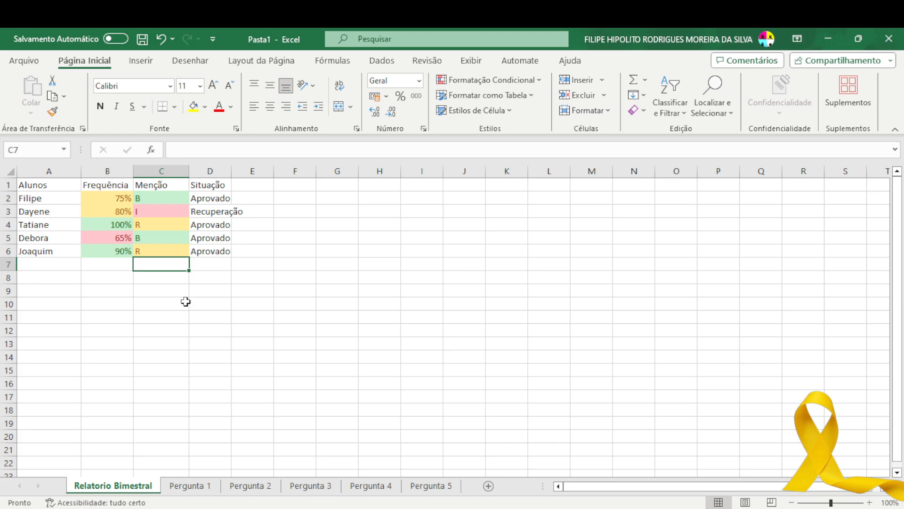
click(163, 248)
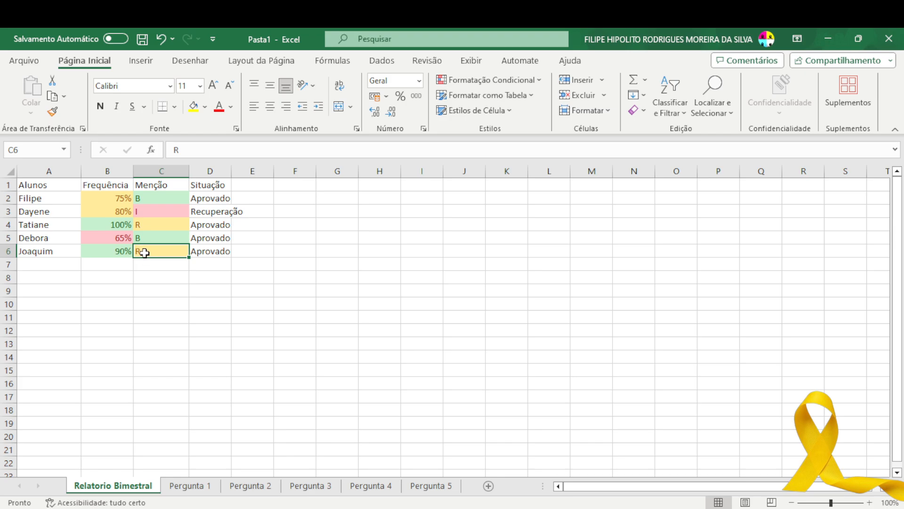
click(211, 251)
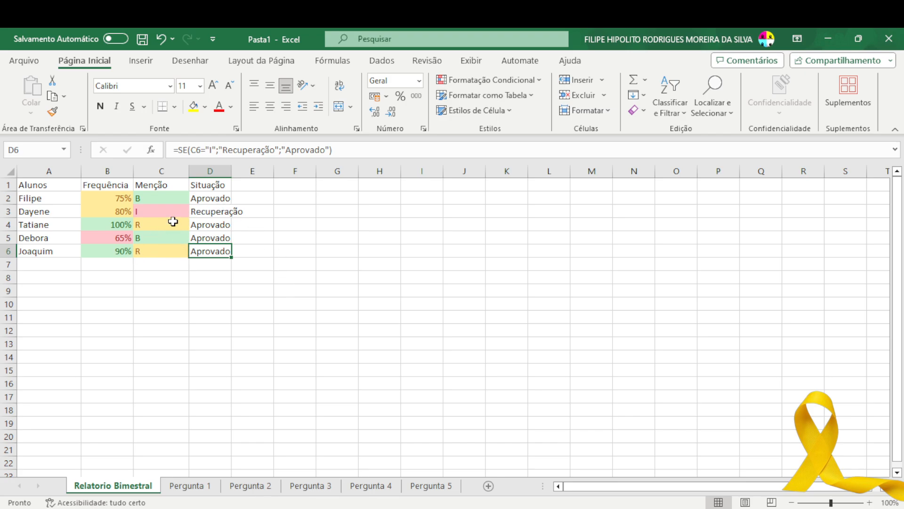
Change the Menção grade in C3 to R
click(164, 211)
text(R)
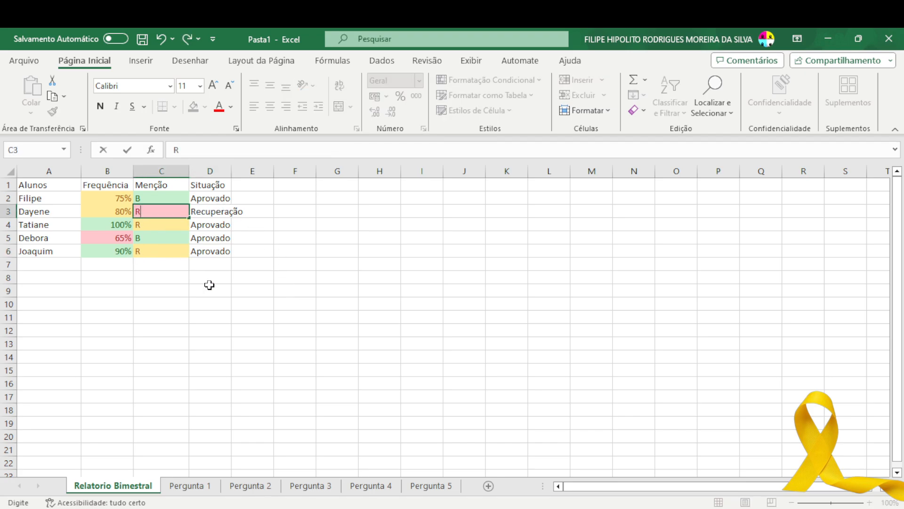
key(Return)
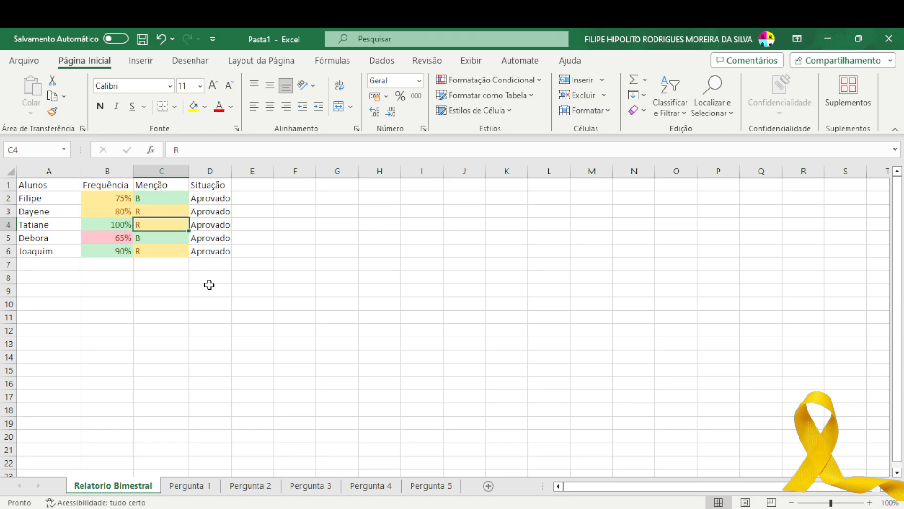
Review the SE formulas down the Situação column against the Menção grades they test
key(Up)
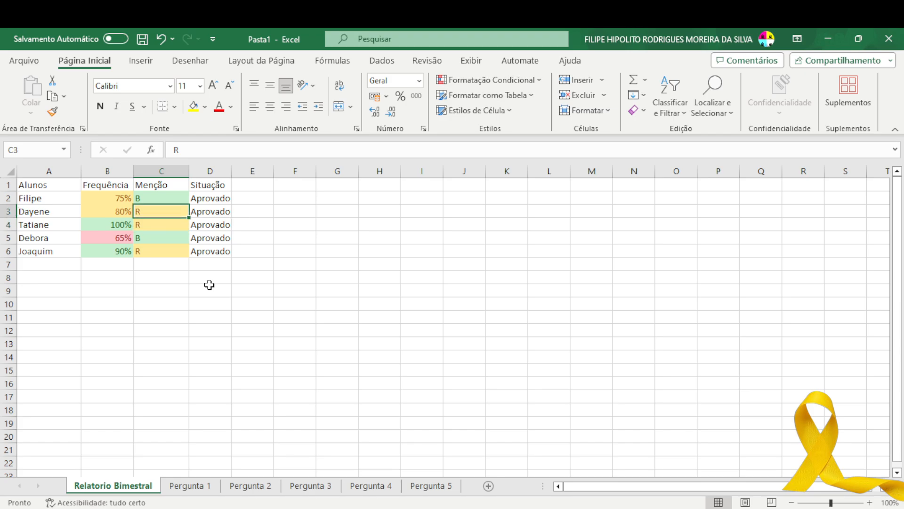
key(Right)
key(Left)
key(Right)
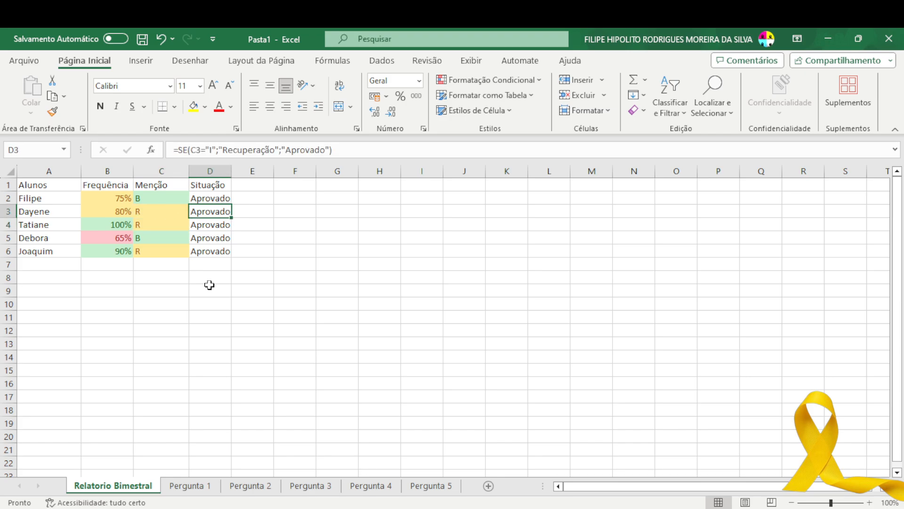
key(Up)
key(Up)
key(Down)
key(Down)
key(Down)
key(Down)
key(Down)
key(Up)
key(Up)
key(Up)
Change the Menção grade in C4 to B
key(Left)
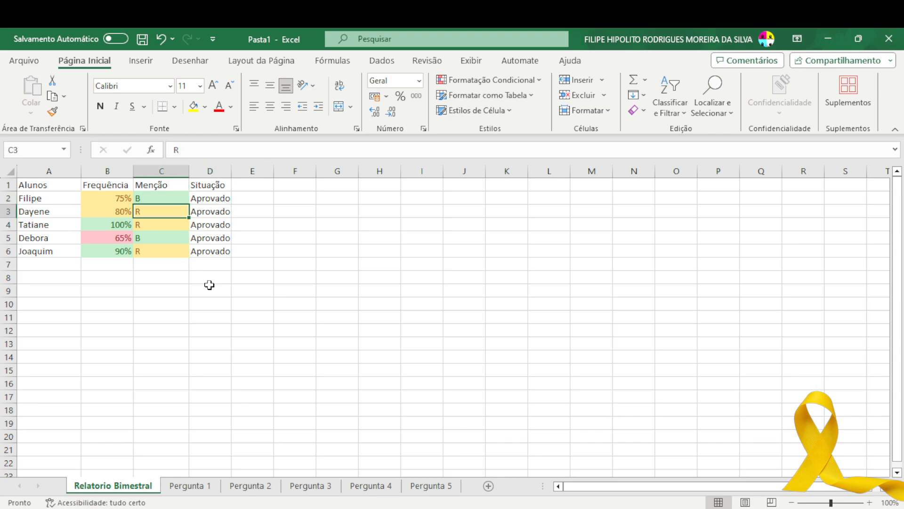
key(Down)
key(Down)
key(Down)
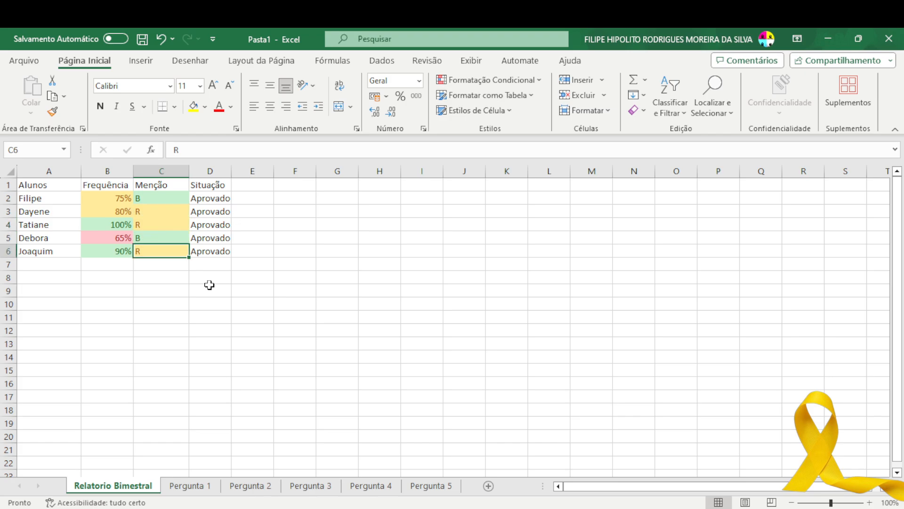
key(Up)
key(Up)
key(Up)
key(Down)
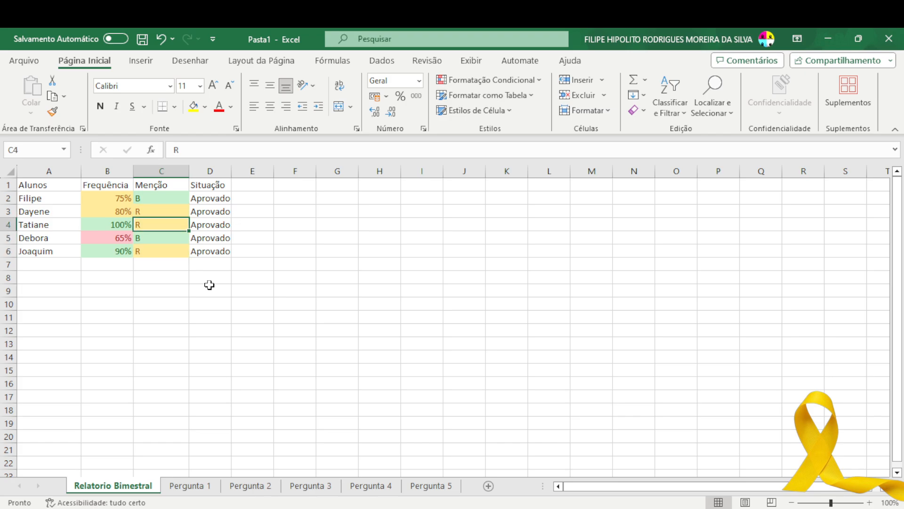
text(B)
key(Return)
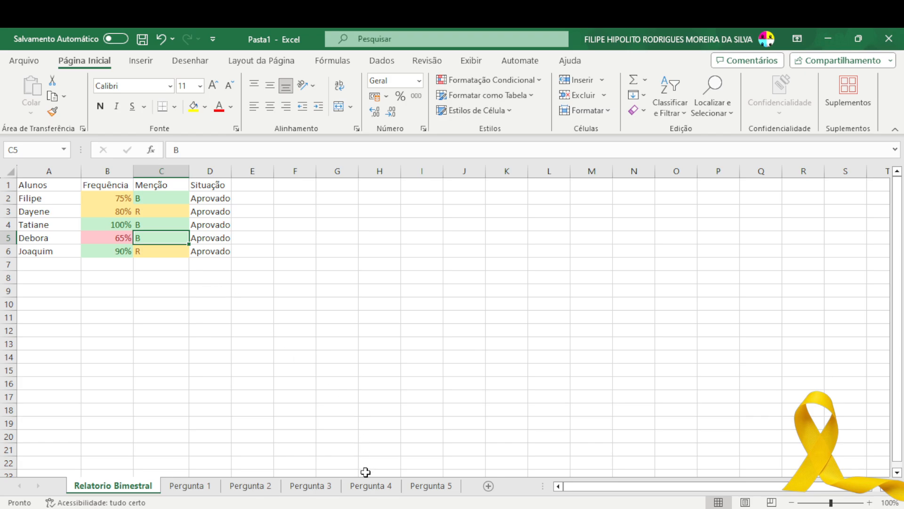
Read the statement on the Pergunta 4 sheet and return to the Relatorio Bimestral sheet
click(370, 485)
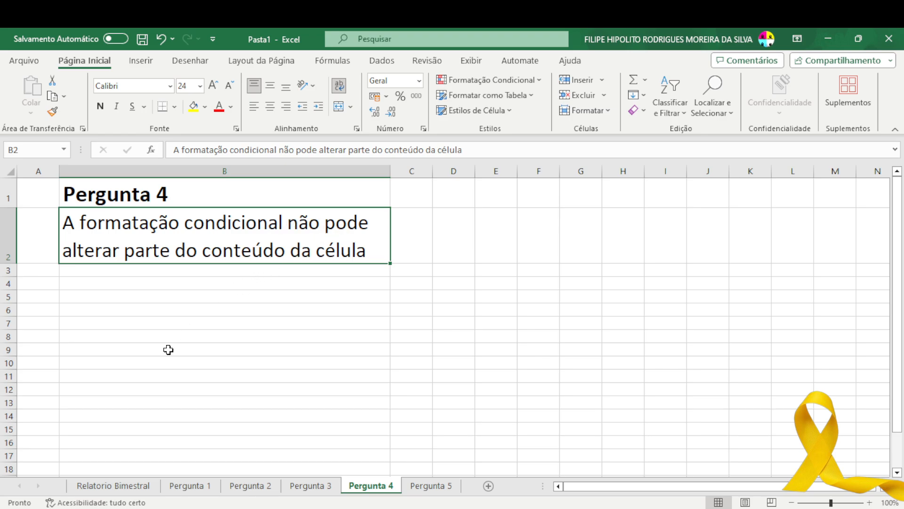
click(124, 486)
click(179, 288)
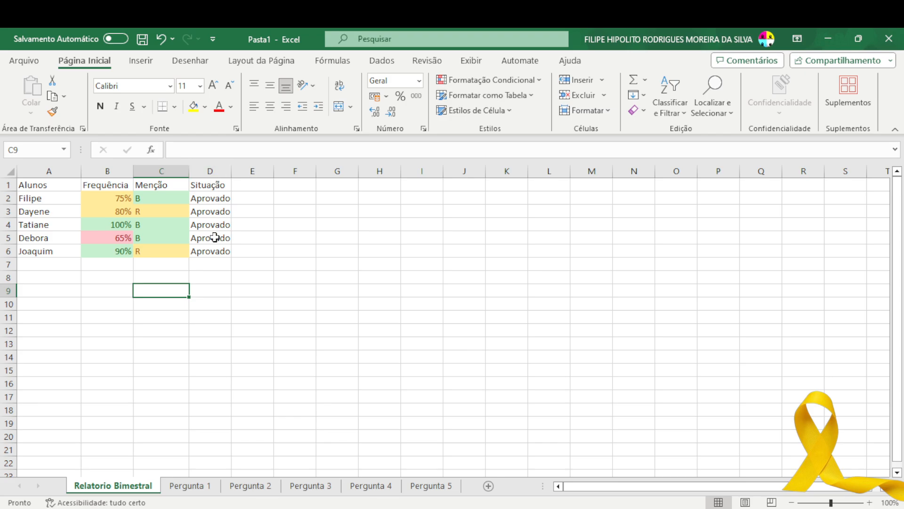
Set the Frequência value in B5 to 76%
click(216, 201)
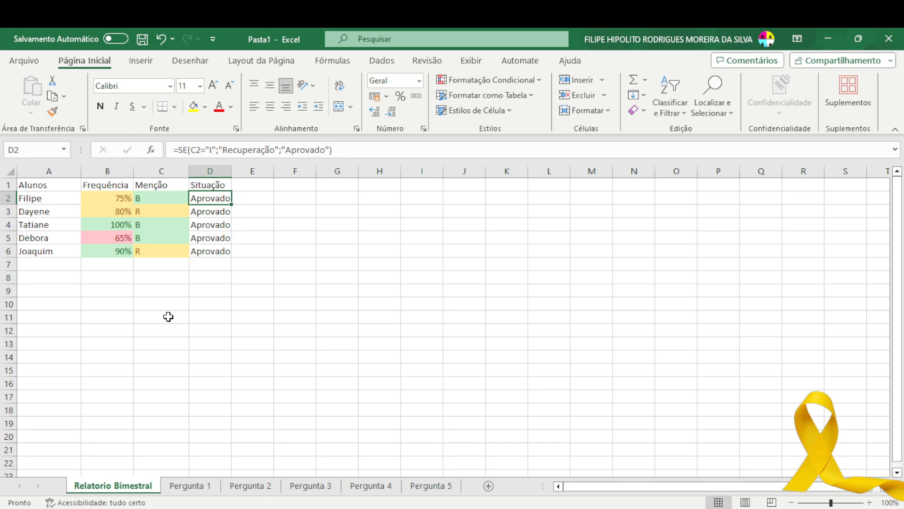
key(Left)
key(Left)
key(Down)
key(Down)
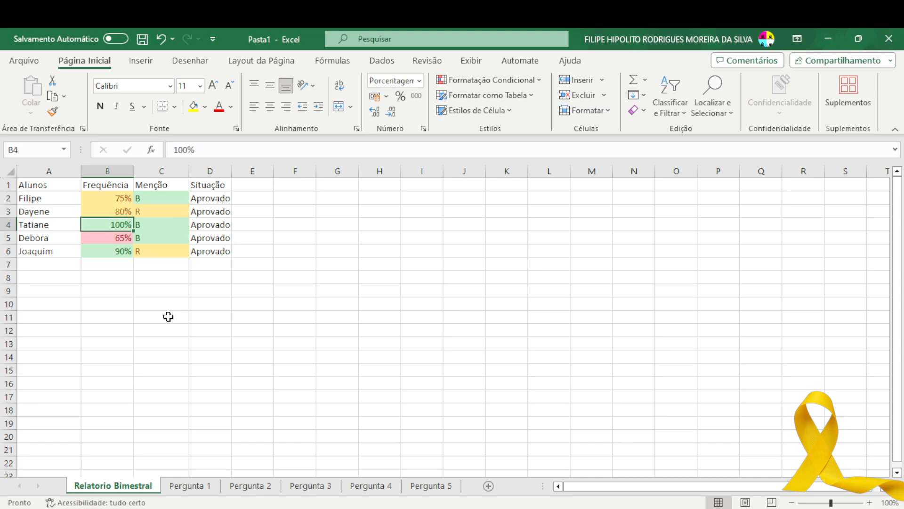
key(Down)
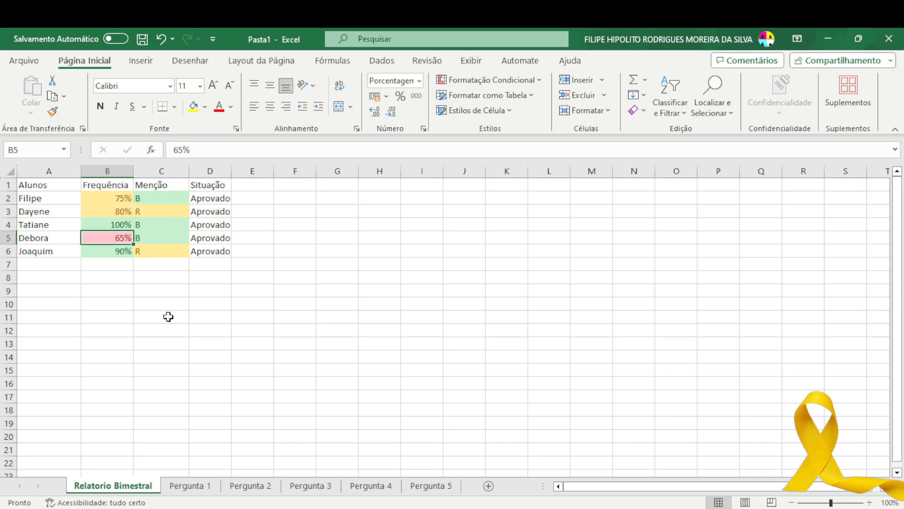
text(76)
key(Return)
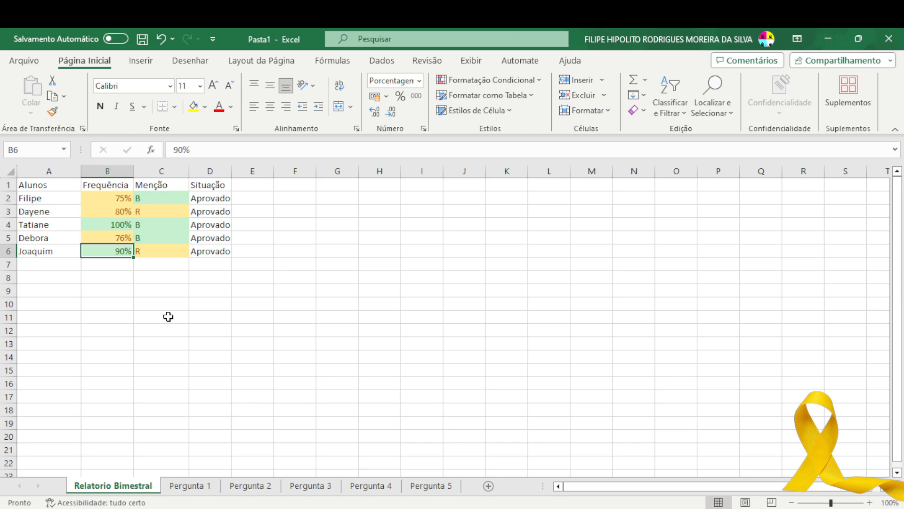
Change the Menção grade in C6 to MB
key(Right)
text(BM)
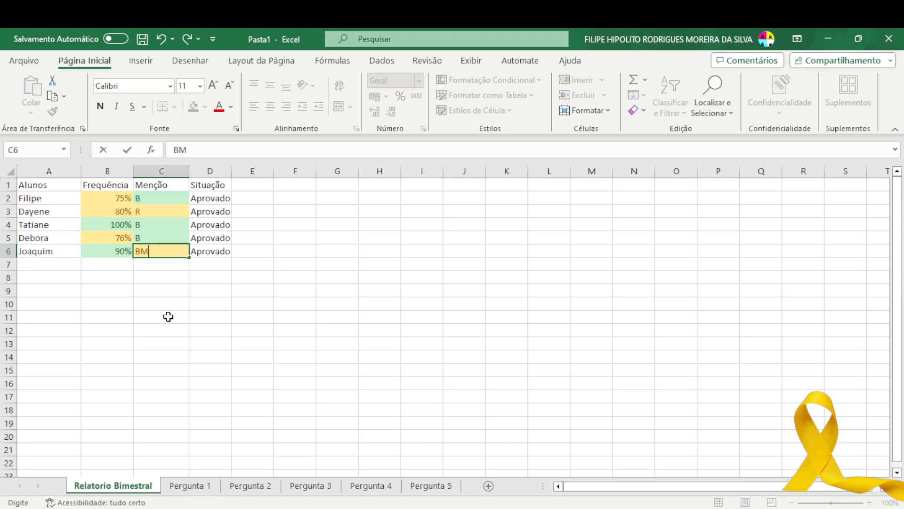
key(BackSpace)
key(BackSpace)
text(mB)
key(BackSpace)
key(BackSpace)
text(BM)
key(BackSpace)
key(BackSpace)
text(MB)
key(Return)
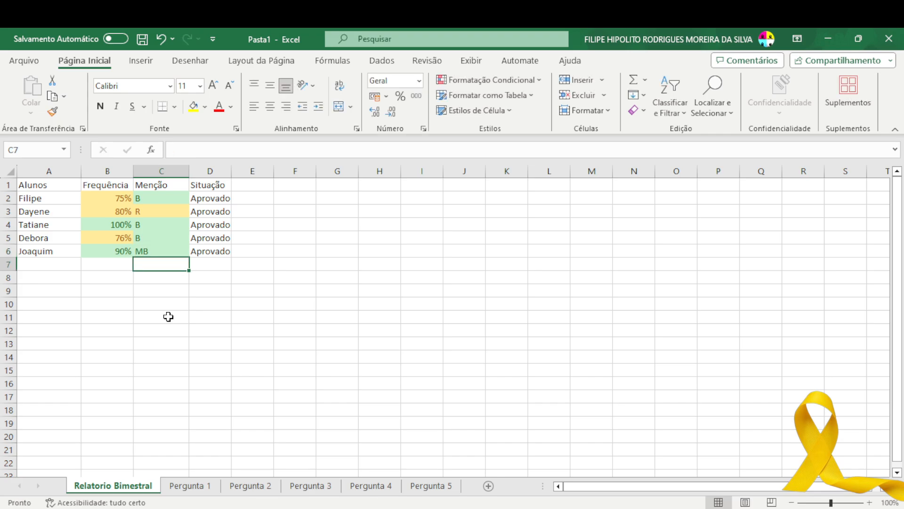
Try to copy the formatting of Menção cell C6 onto the Situação cells D2:D6, and undo it
key(Up)
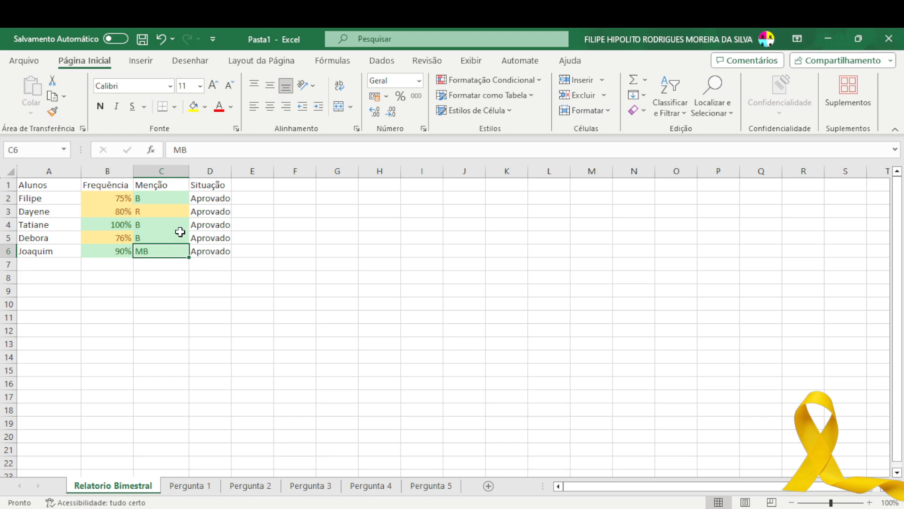
drag(210, 249, 207, 200)
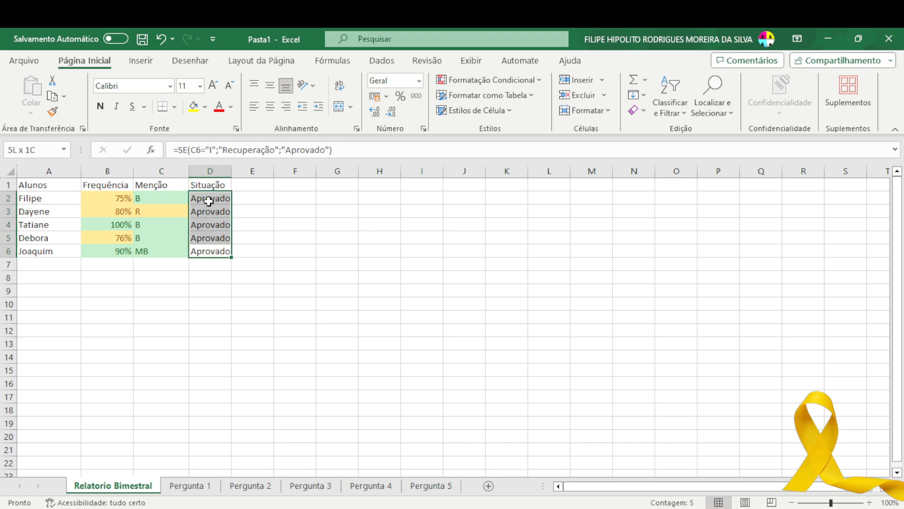
click(151, 250)
click(52, 111)
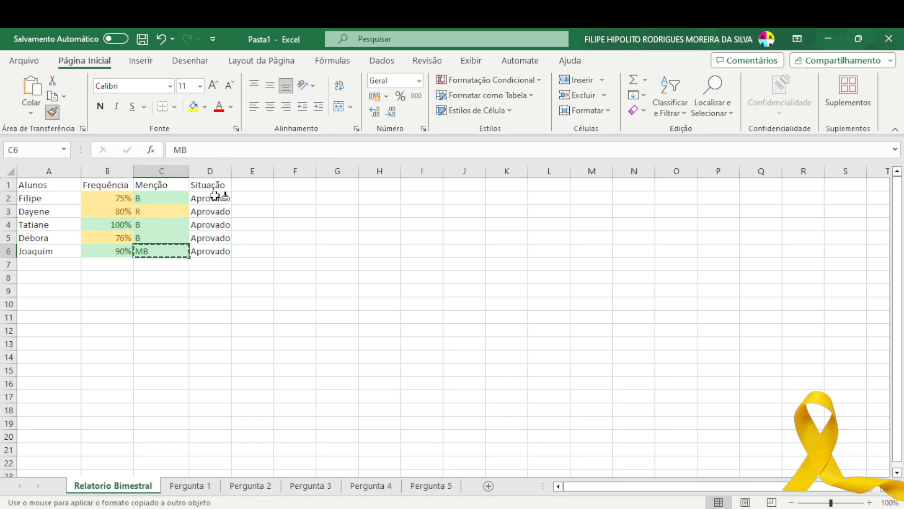
mouse_move(210, 198)
mouse_down()
mouse_move(207, 225)
mouse_move(229, 252)
mouse_up()
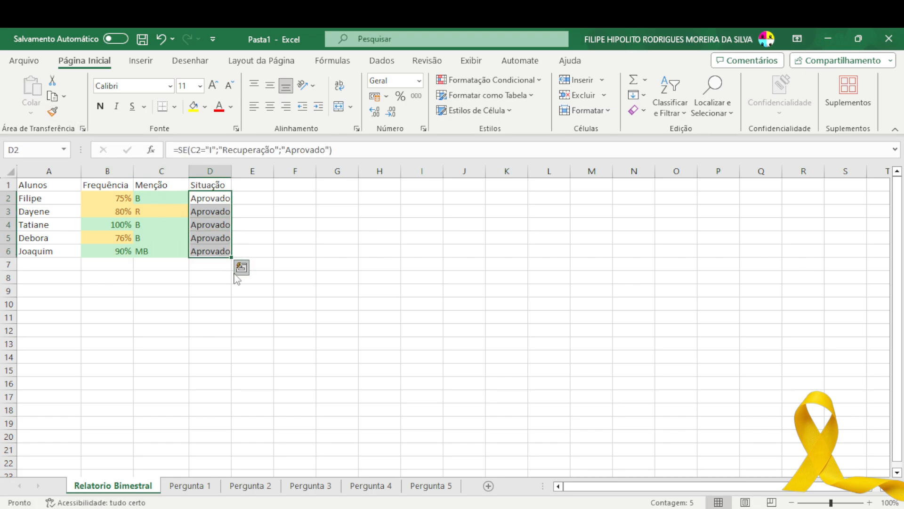
click(213, 273)
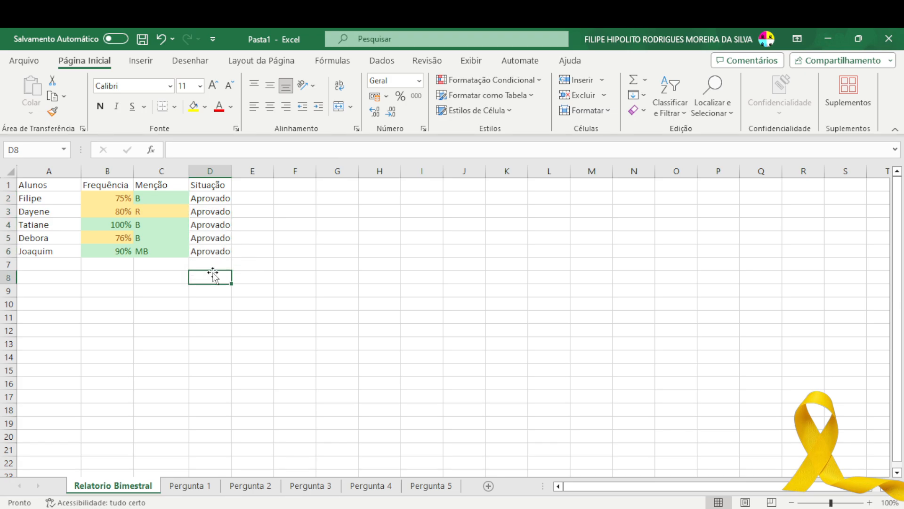
key(ctrl+z)
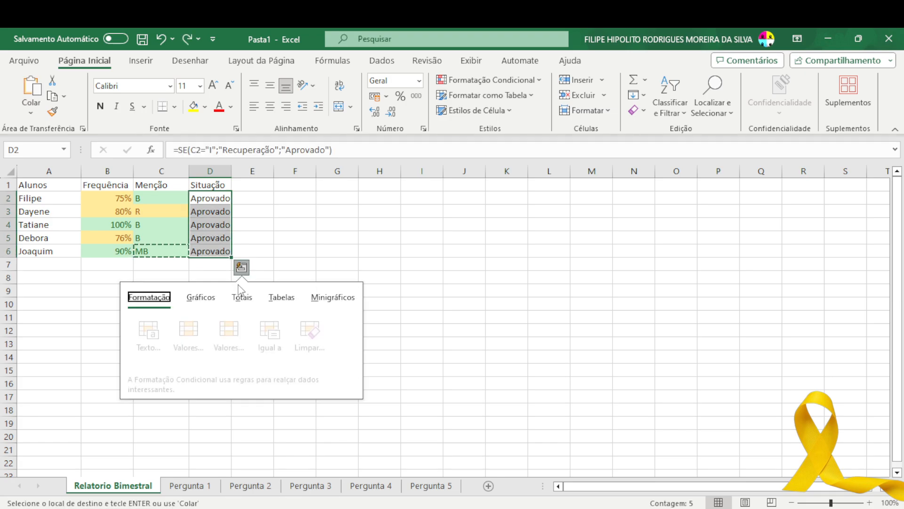
click(303, 236)
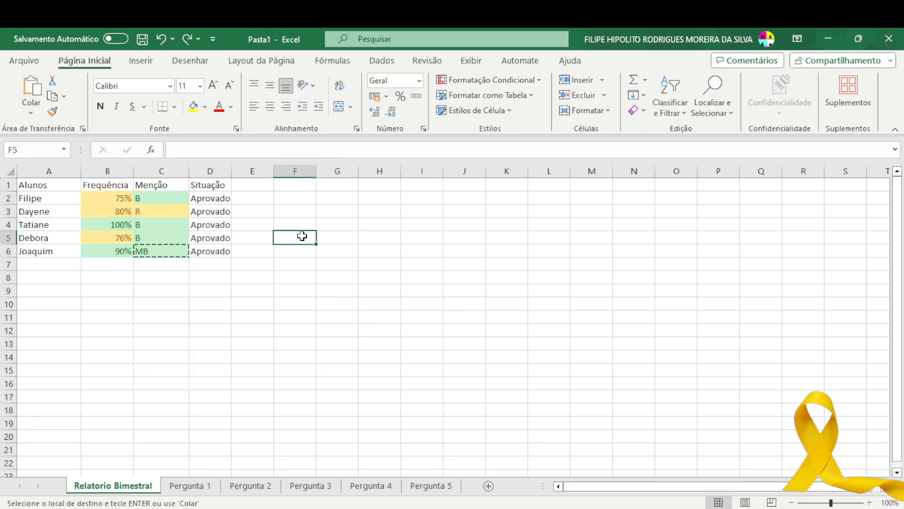
Fill the Situação cells D2:D6 with the standard light green color
click(211, 199)
click(211, 250)
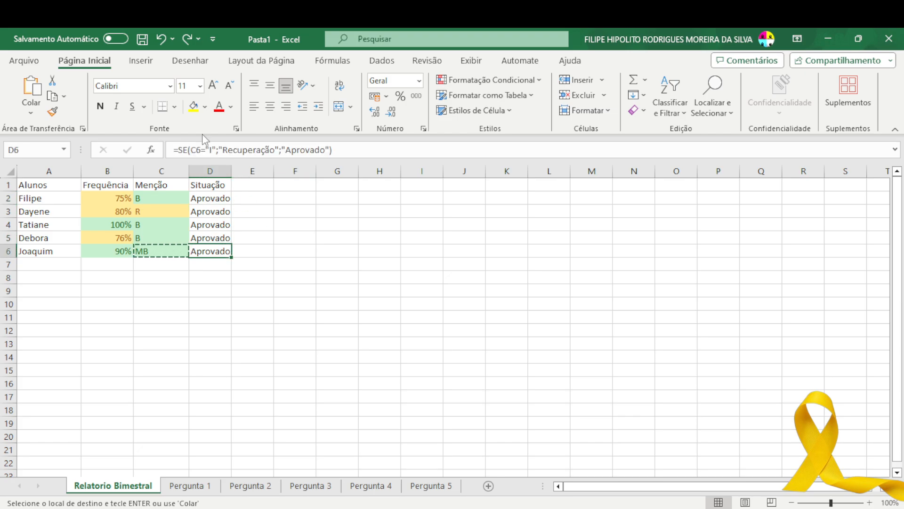
click(205, 106)
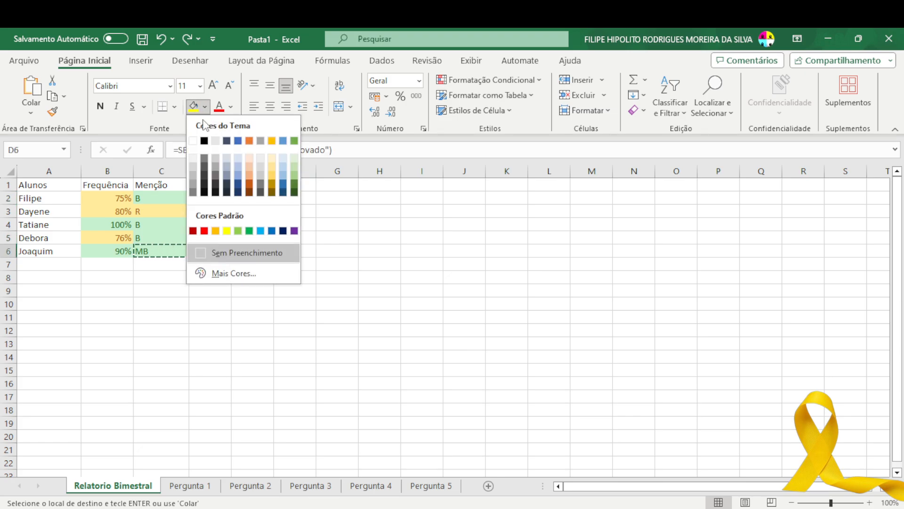
click(238, 230)
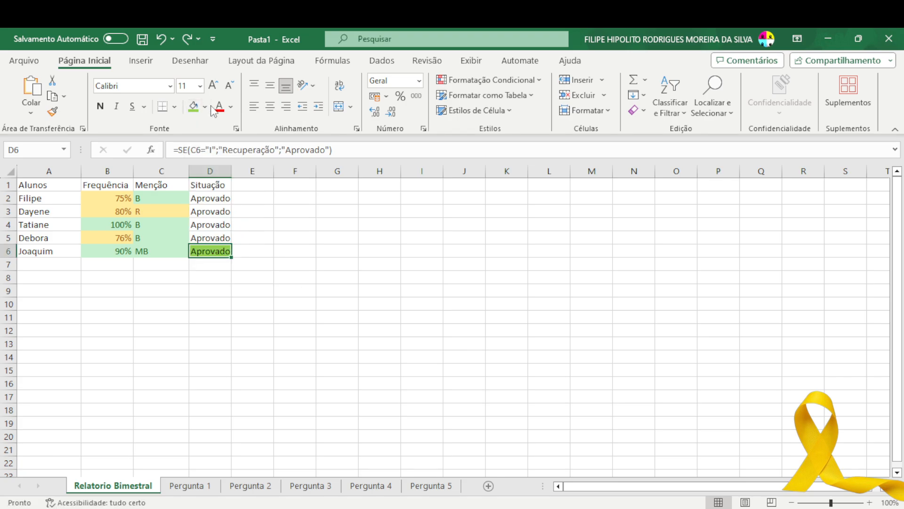
drag(217, 199, 223, 237)
click(193, 106)
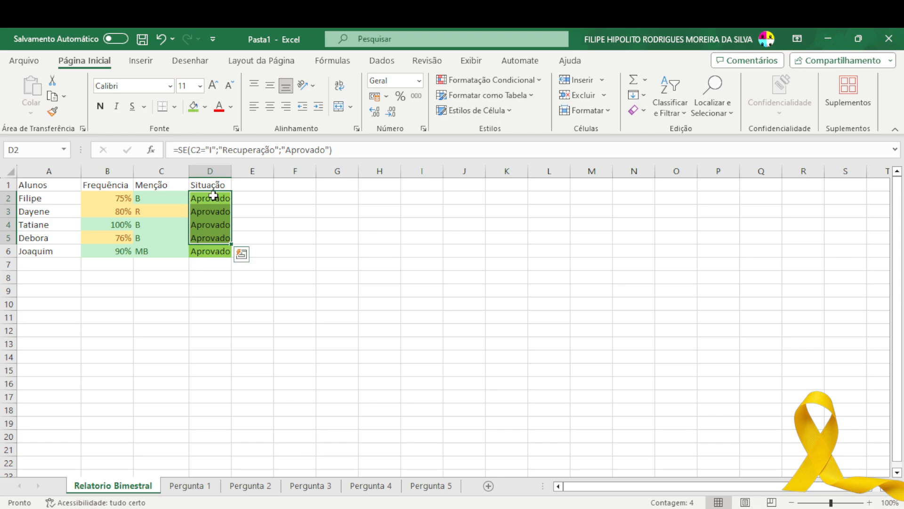
Change the Menção grade in C3 to I
click(278, 251)
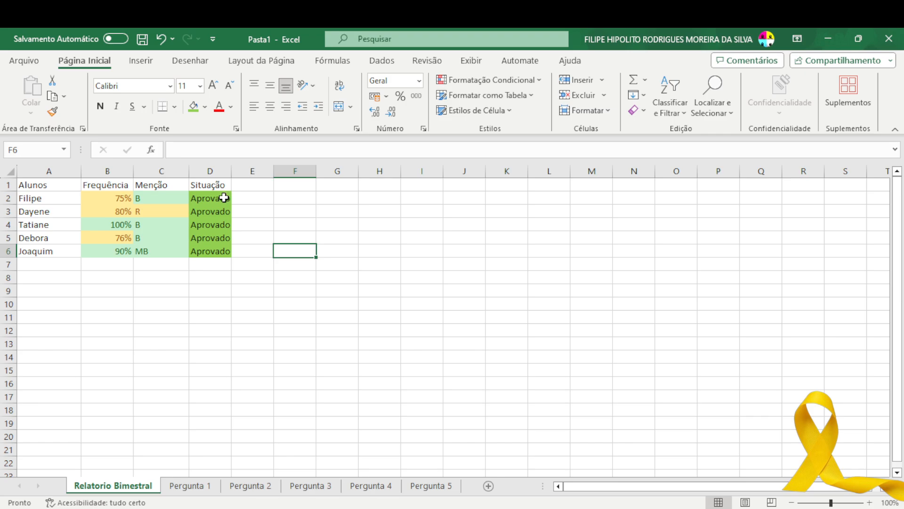
click(170, 229)
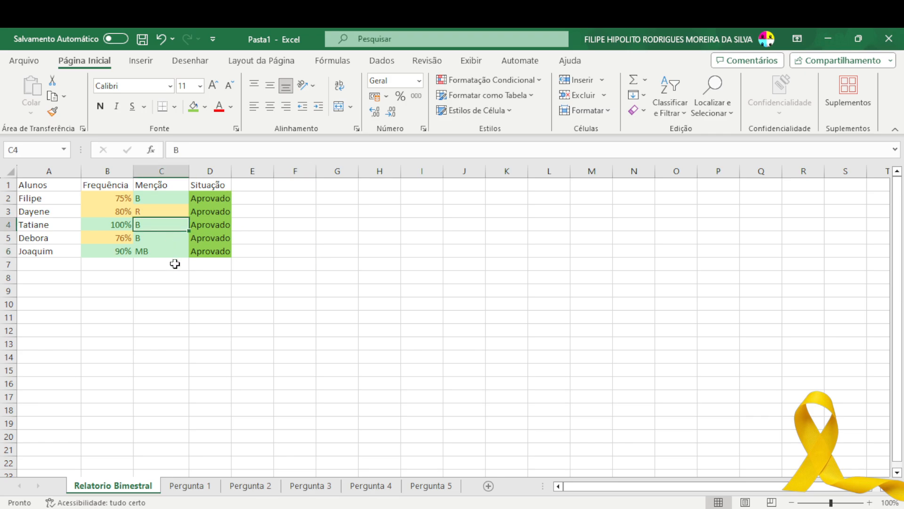
key(Up)
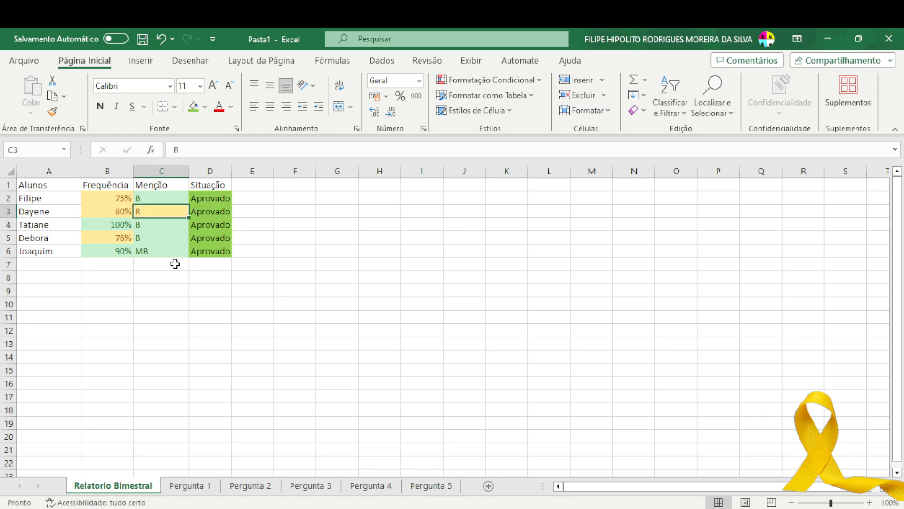
text(I)
key(Return)
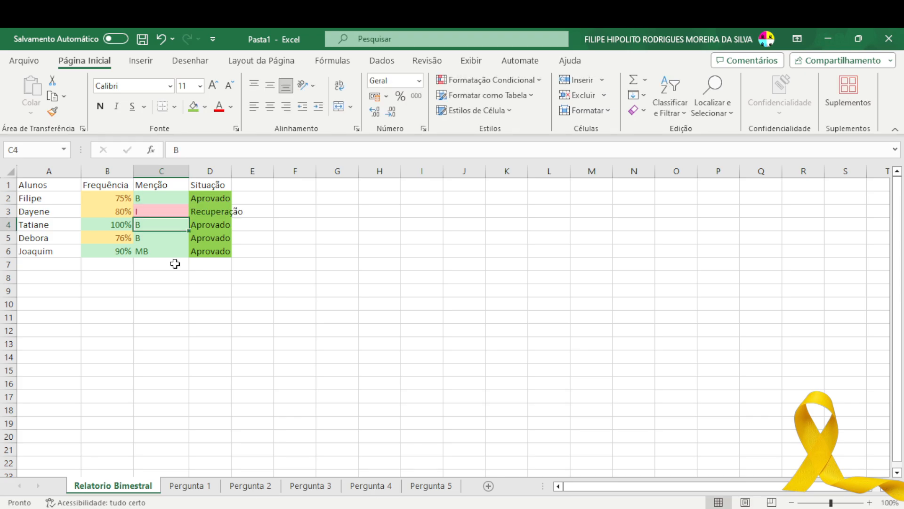
Fill the Situação cell D3 with the standard red color
key(Up)
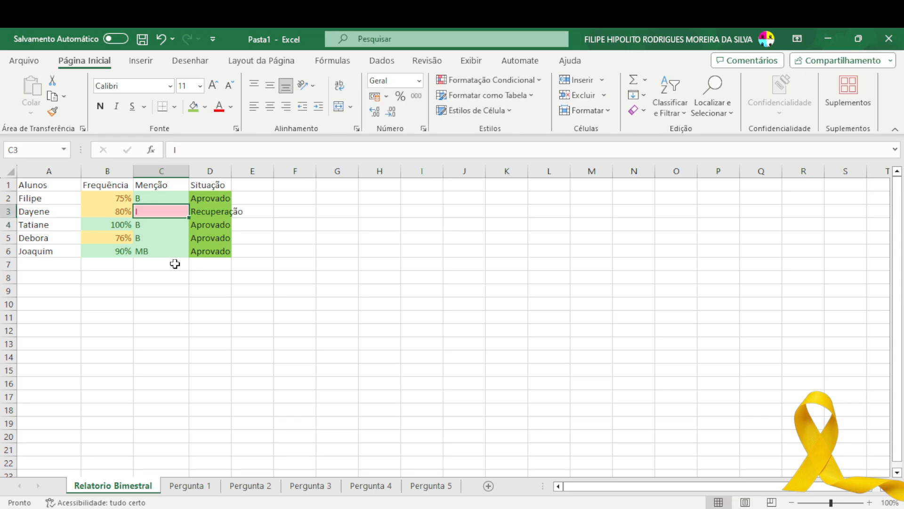
key(Right)
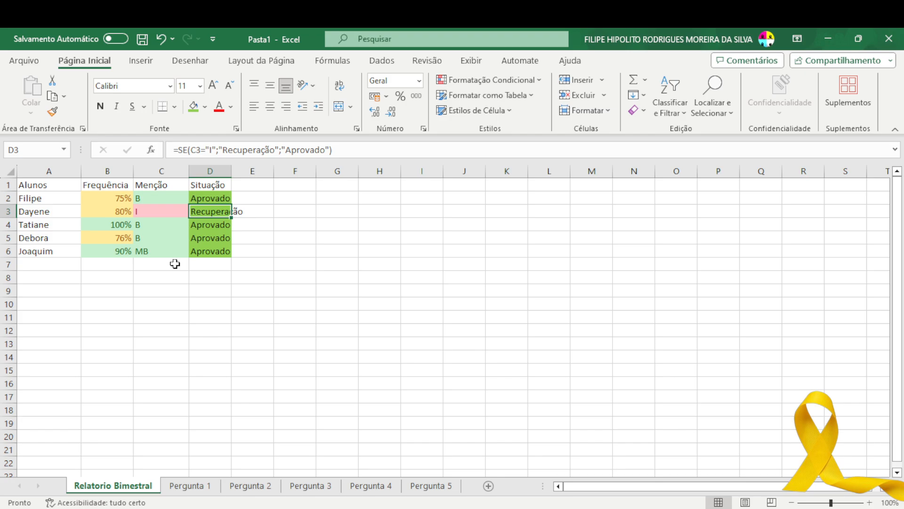
click(205, 106)
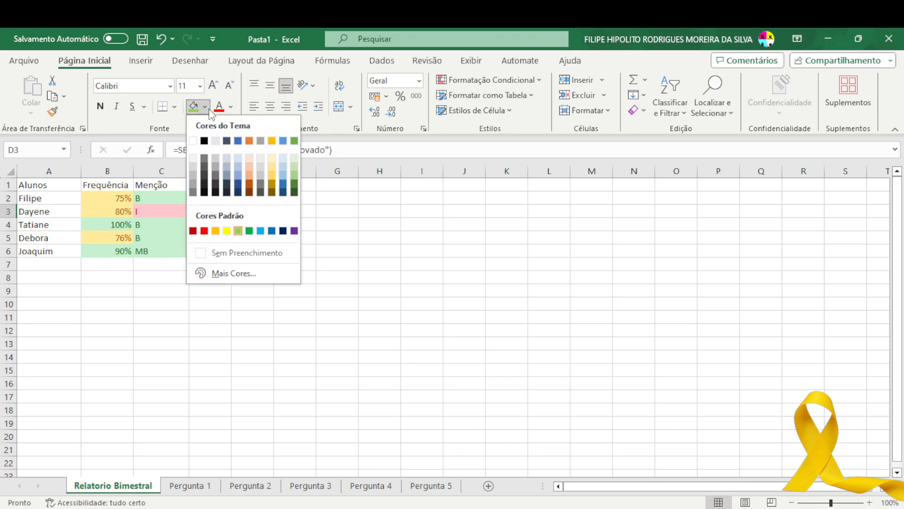
click(205, 232)
click(272, 228)
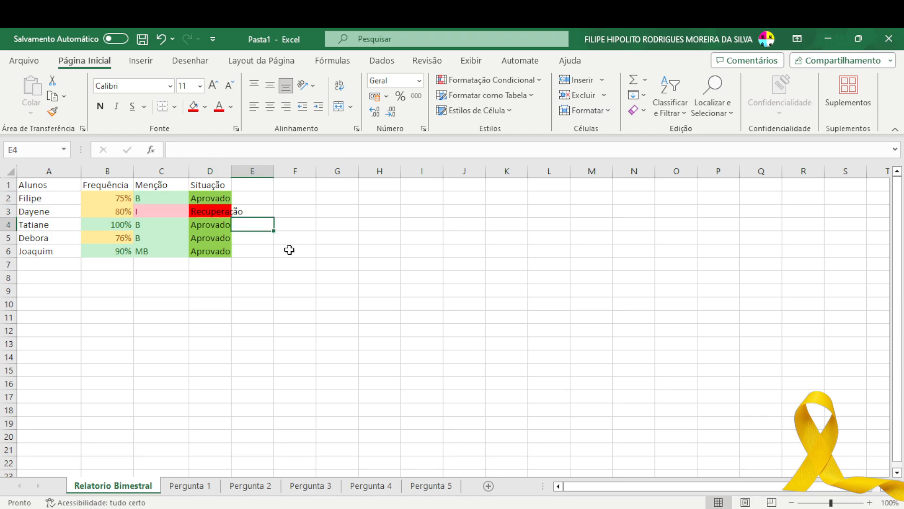
Remove the fill color from the Situação cells D2:D6
key(Left)
key(Up)
key(Up)
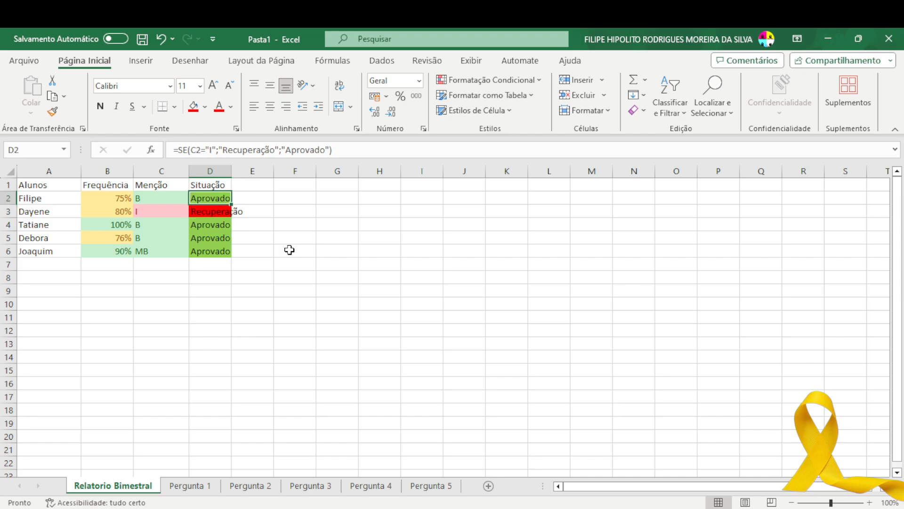
key(ctrl+shift+Down)
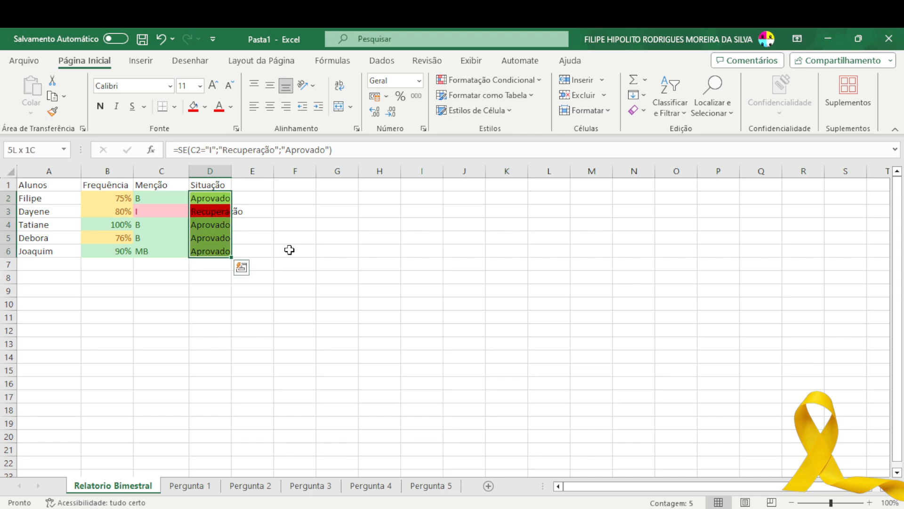
click(205, 108)
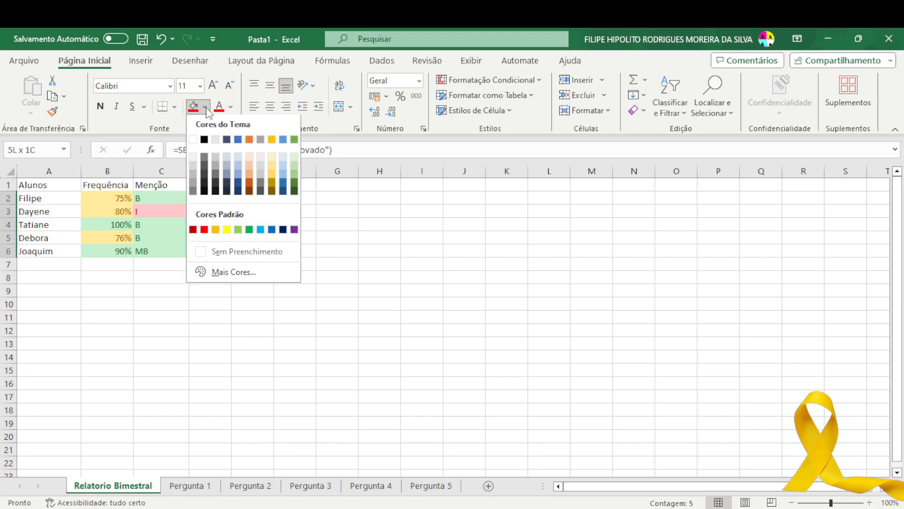
click(228, 250)
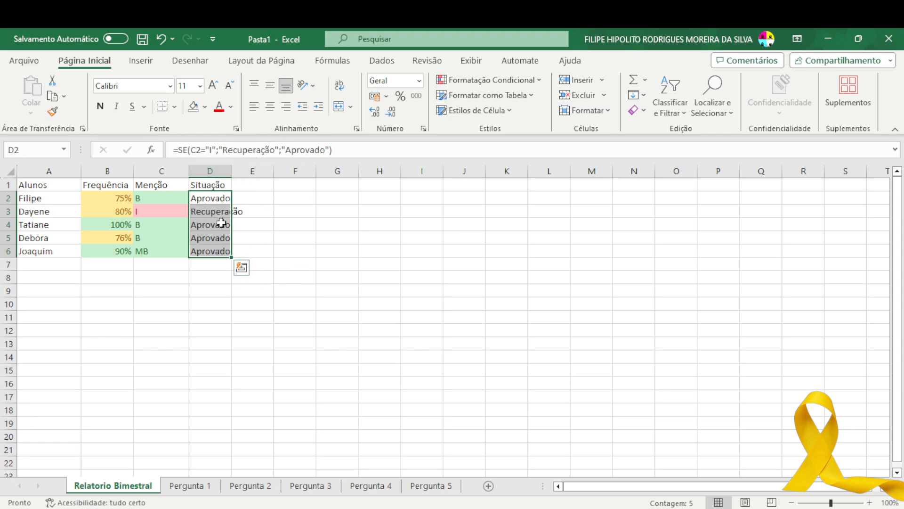
Add an equal-to conditional formatting rule on D2:D6 that gives "Aprovado" a green fill with dark green text
click(496, 83)
mouse_move(499, 105)
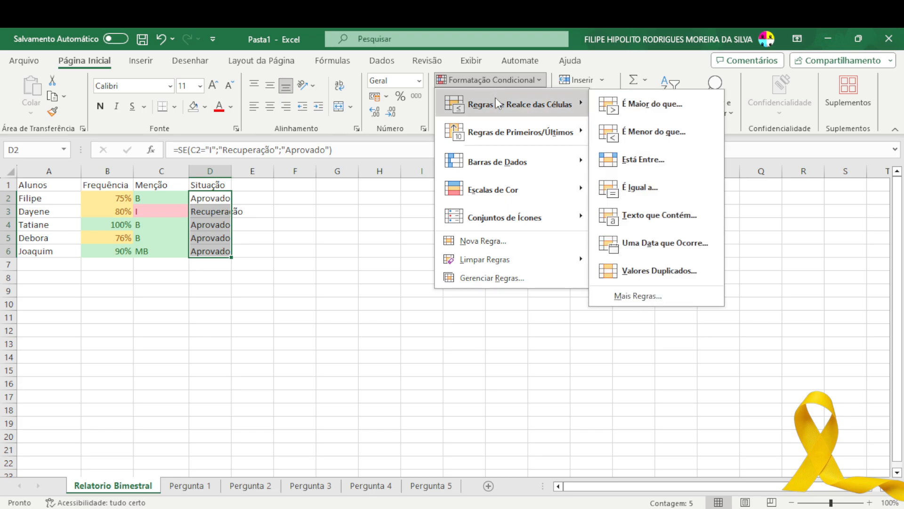
click(630, 189)
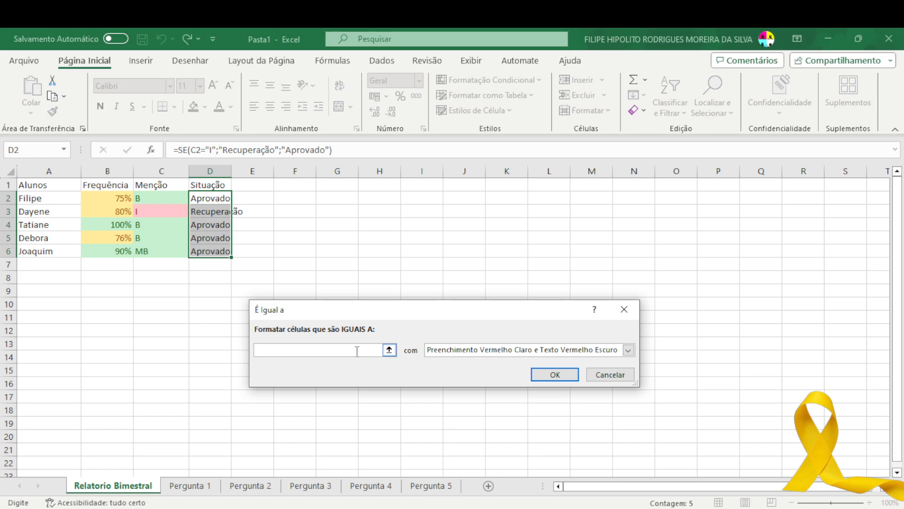
text(aprovado)
click(517, 351)
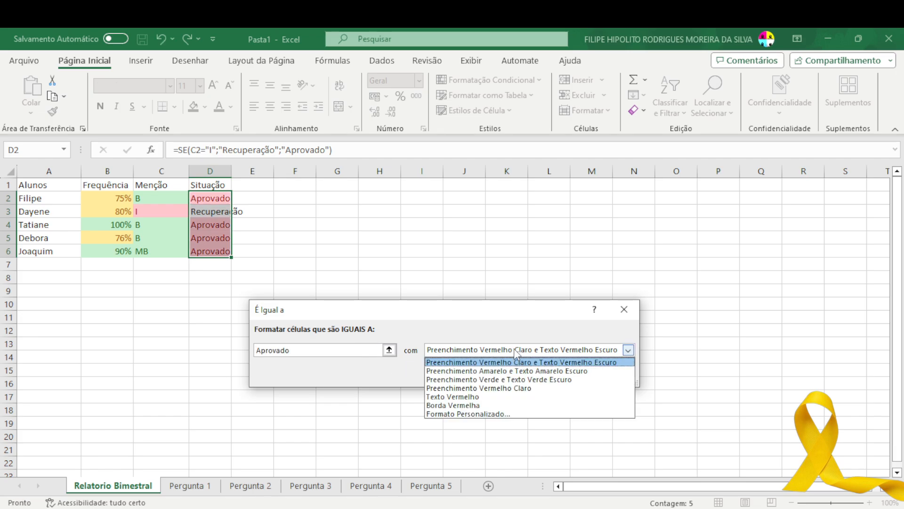
click(513, 382)
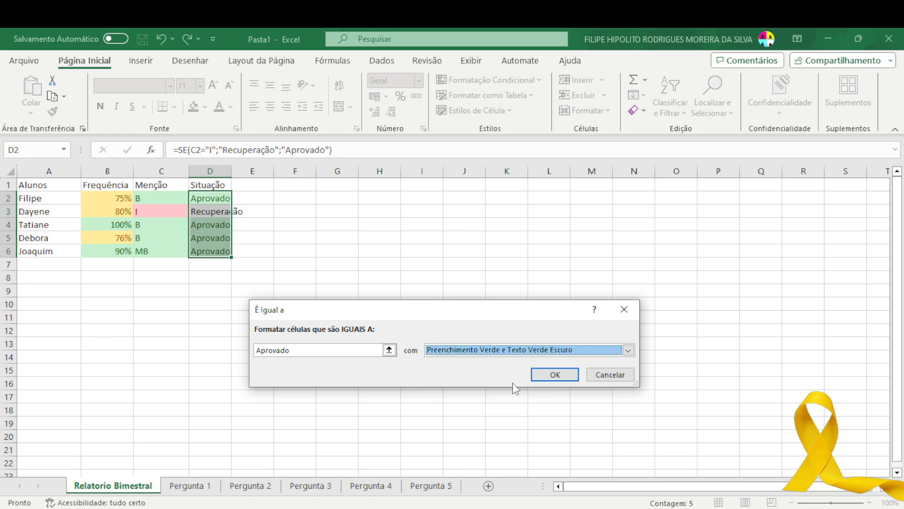
click(552, 375)
click(293, 316)
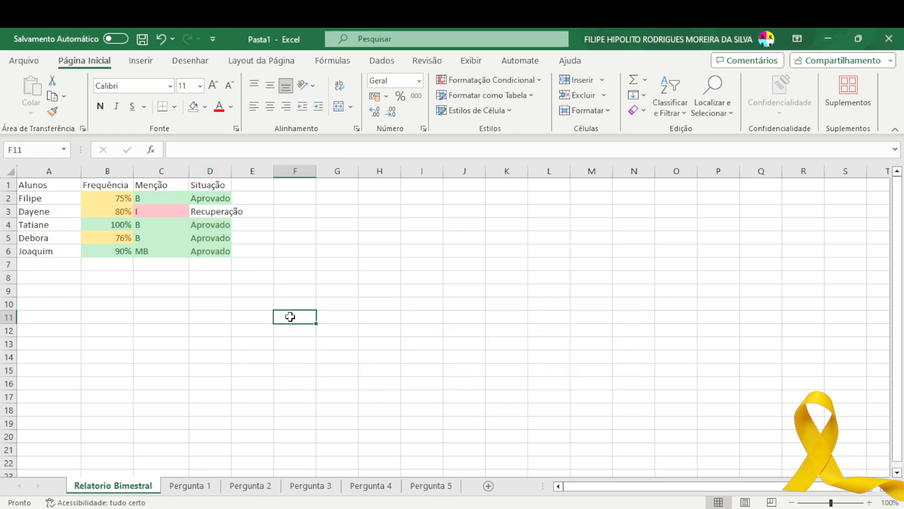
Start another equal-to conditional formatting rule on the Situação cells D2:D6 for the value "Recuperação"
click(210, 212)
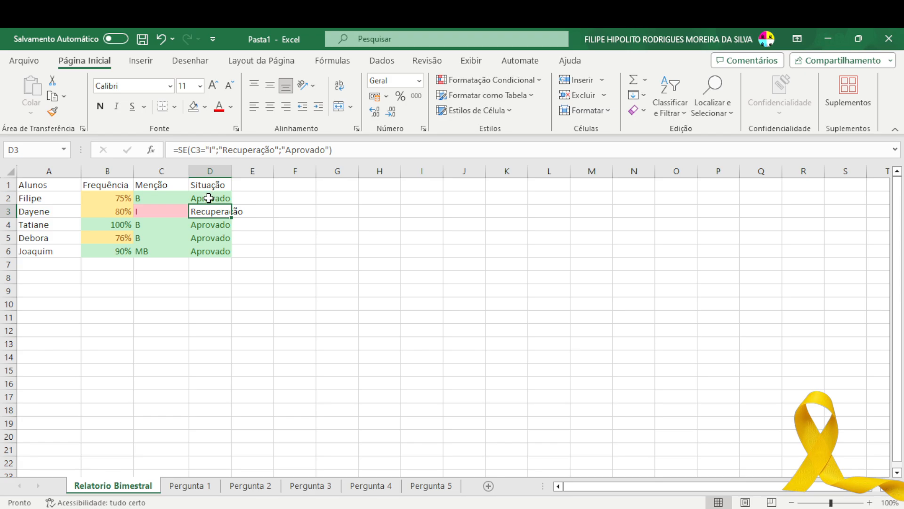
drag(209, 199, 210, 248)
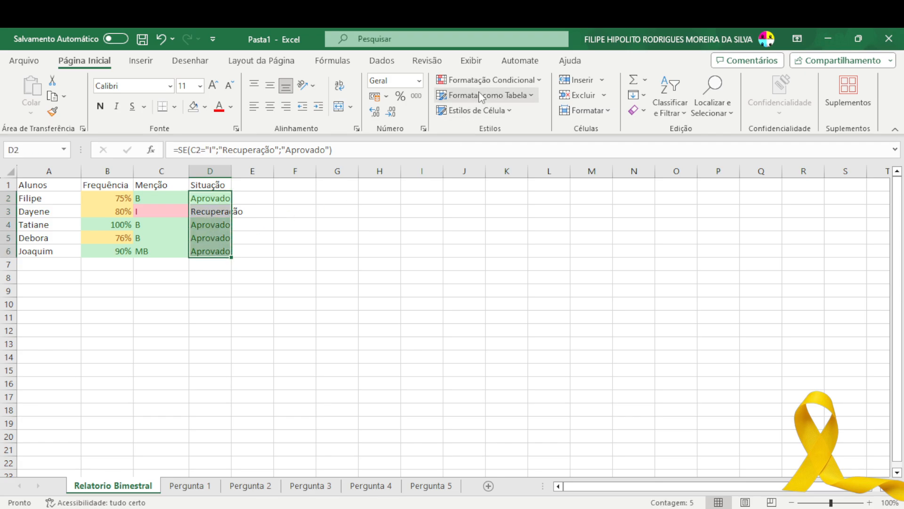
click(490, 79)
mouse_move(522, 102)
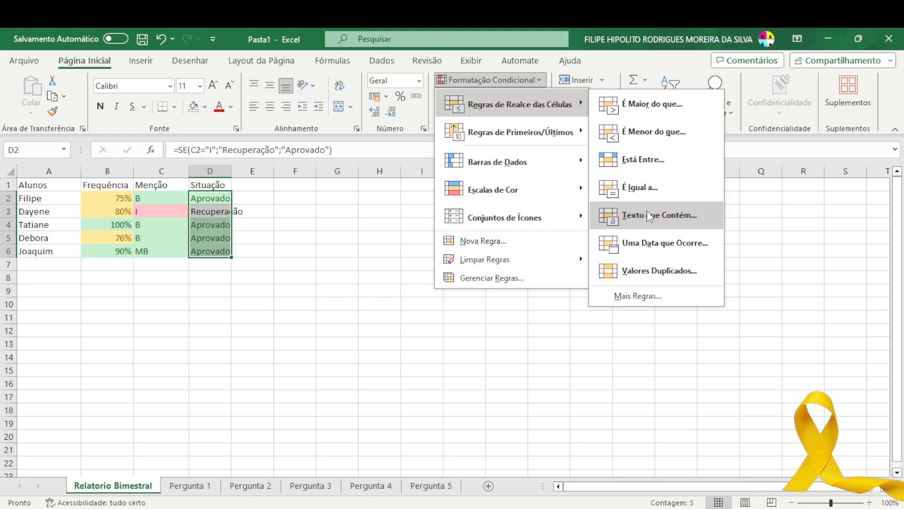
click(645, 187)
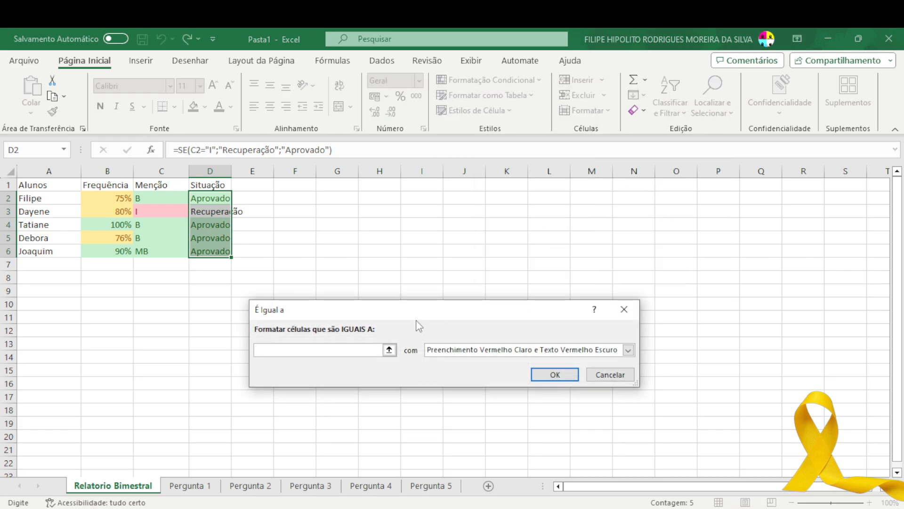
text(Recupe)
key(BackSpace)
text(peração)
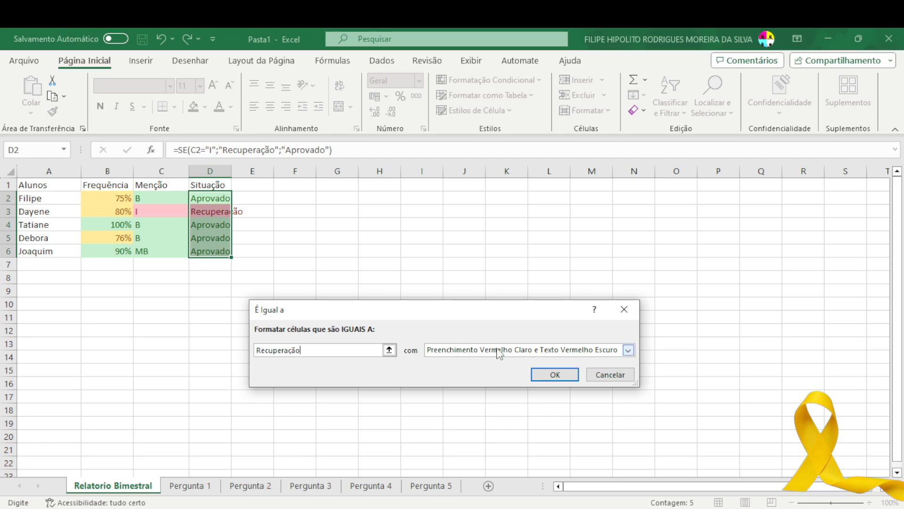
Choose a custom format for the "Recuperação" rule and set its font color to standard dark red
click(628, 349)
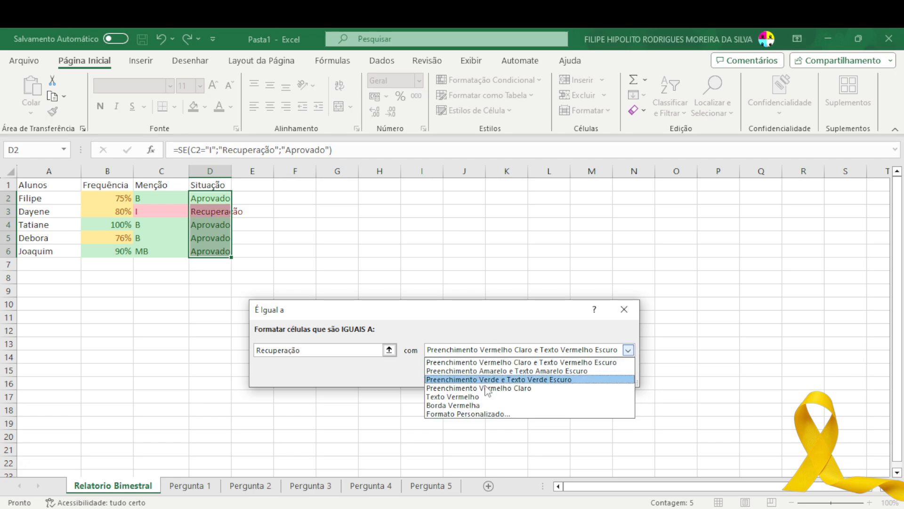
click(483, 415)
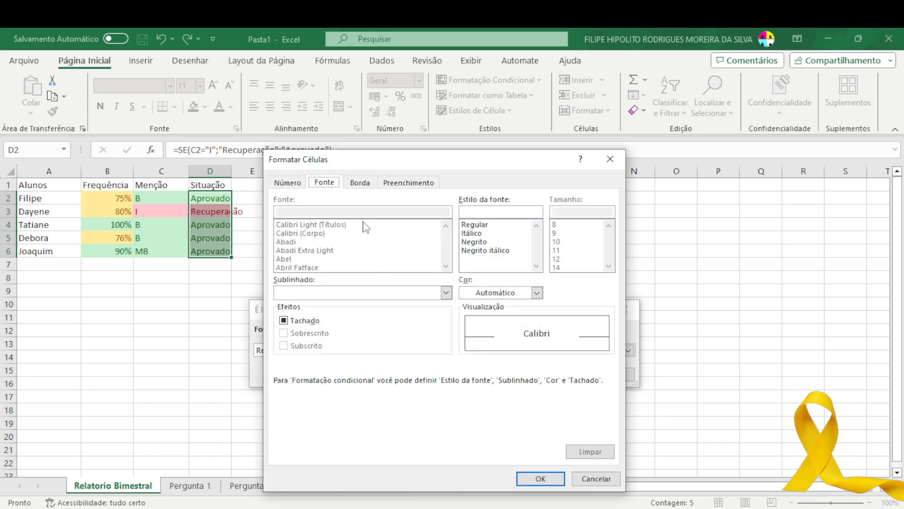
click(537, 292)
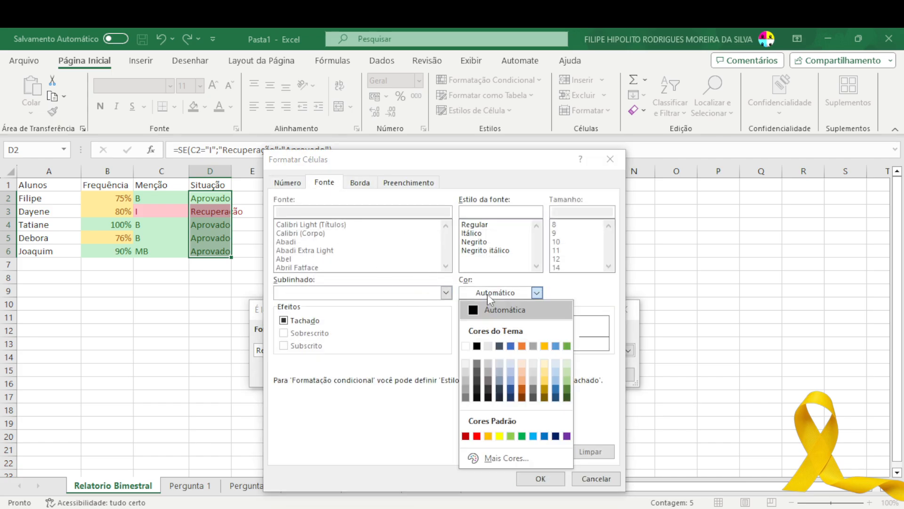
click(465, 436)
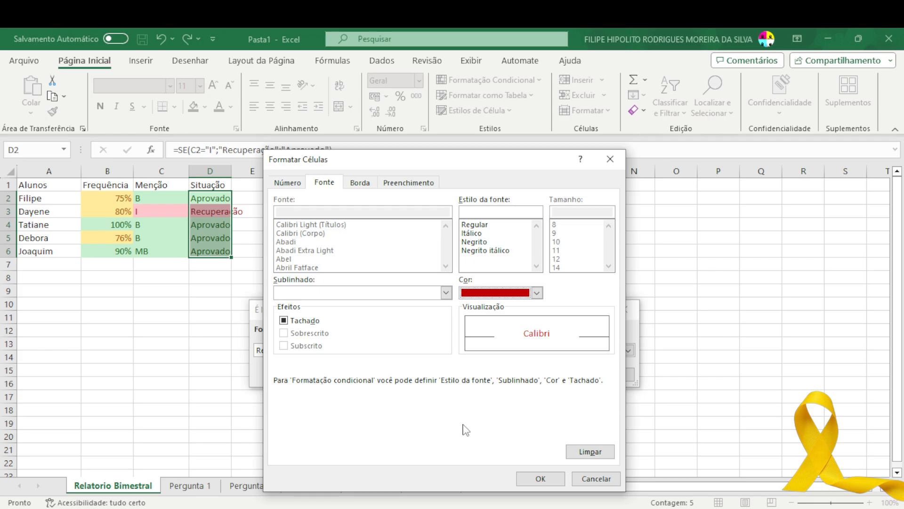
Add an outline border to the custom format and select standard yellow as the line color
click(359, 183)
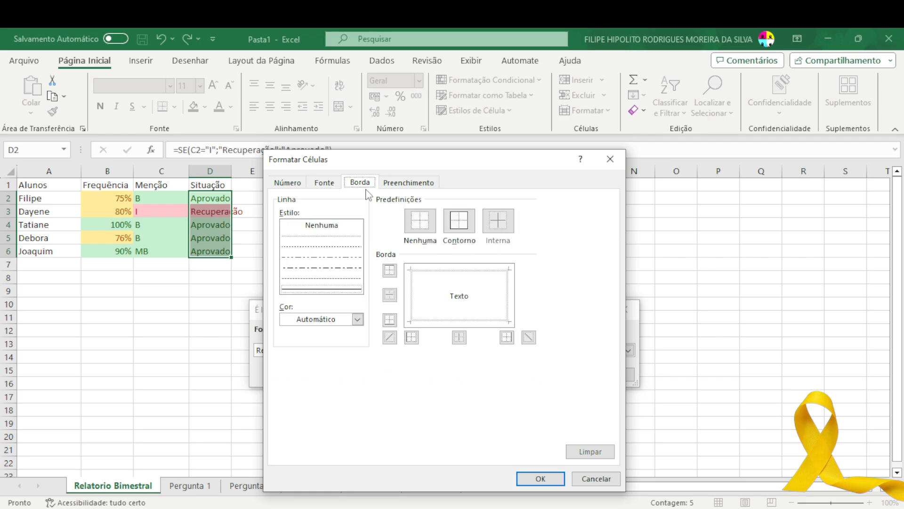
click(459, 220)
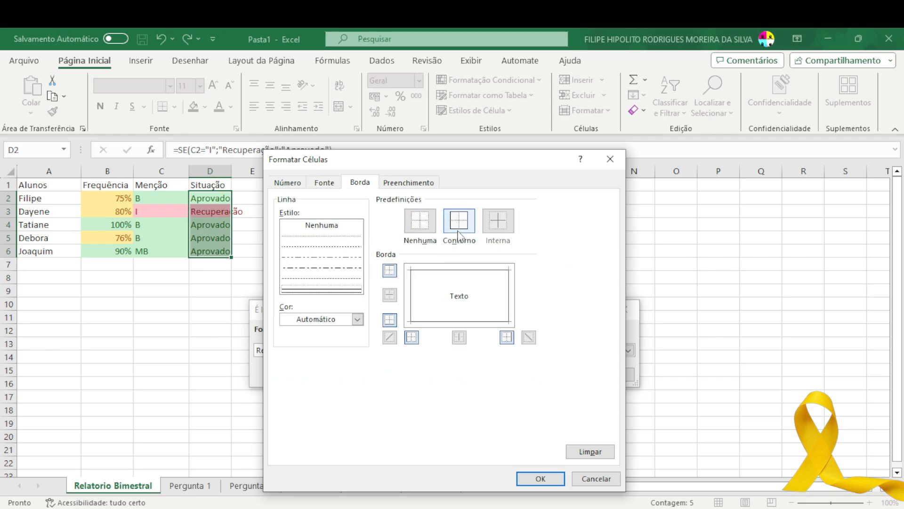
click(357, 319)
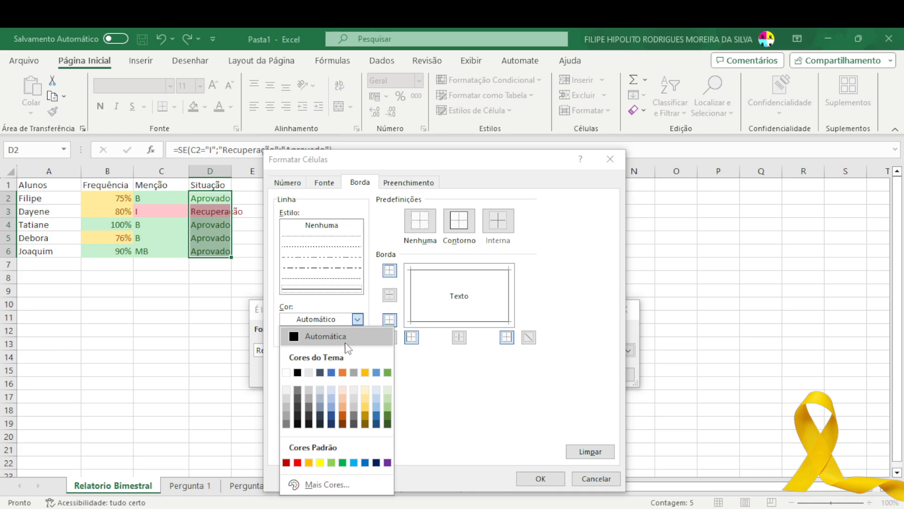
click(320, 462)
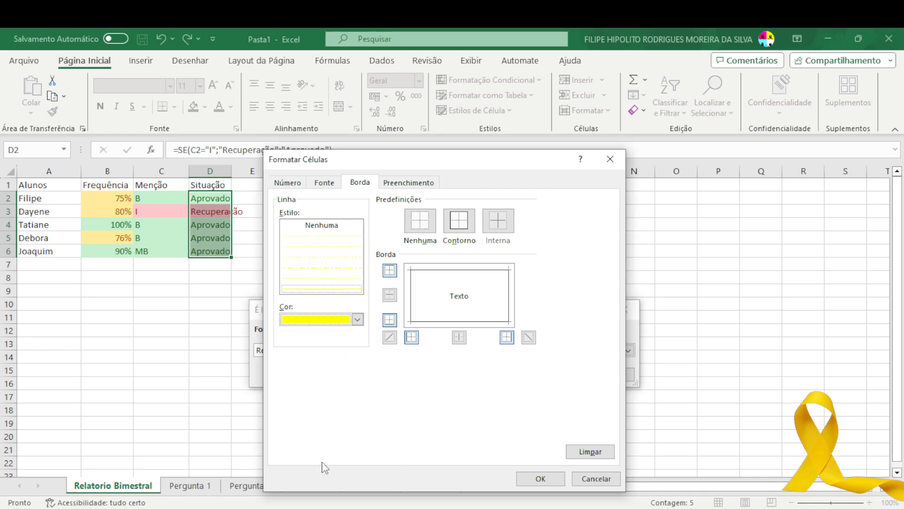
Set the custom format's background fill to standard orange and review its number, font and border settings
click(416, 185)
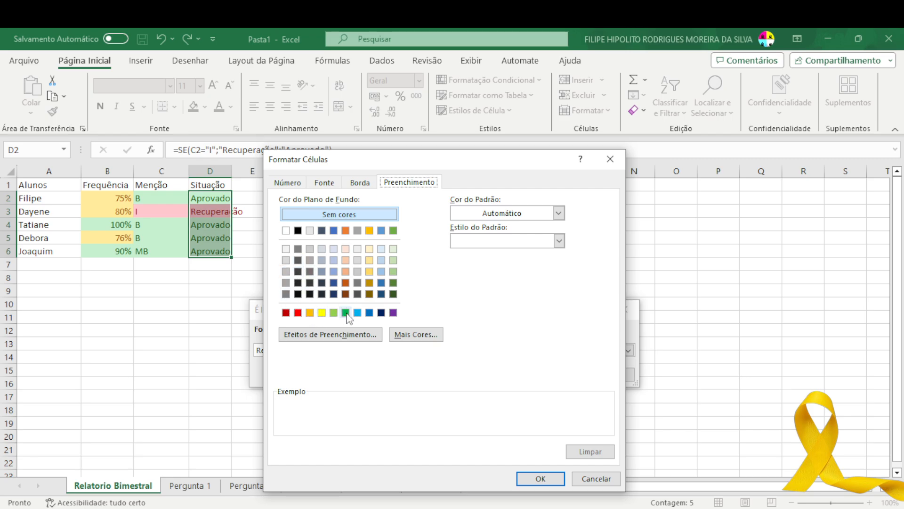
click(310, 312)
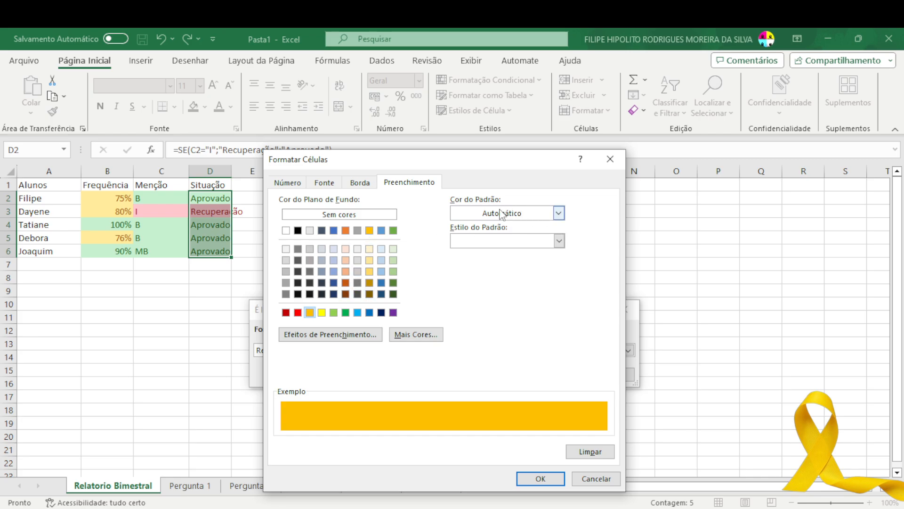
click(324, 186)
click(298, 186)
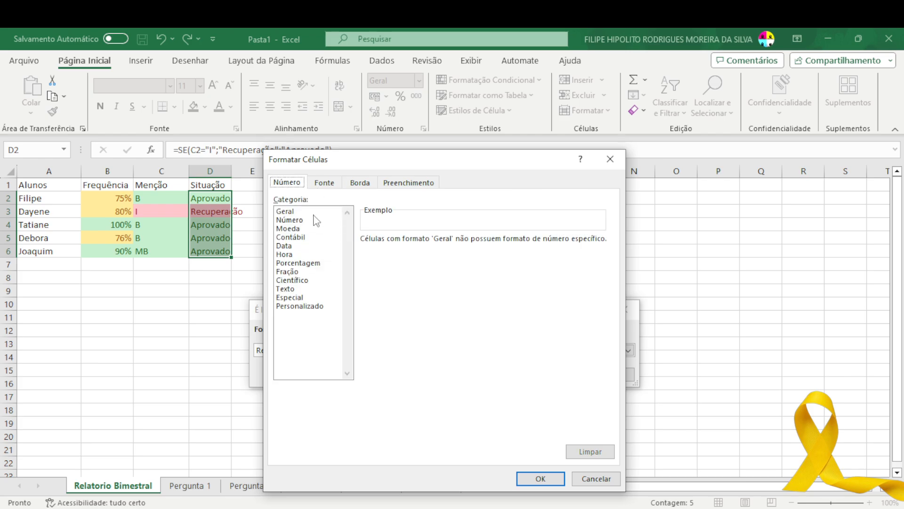
click(331, 183)
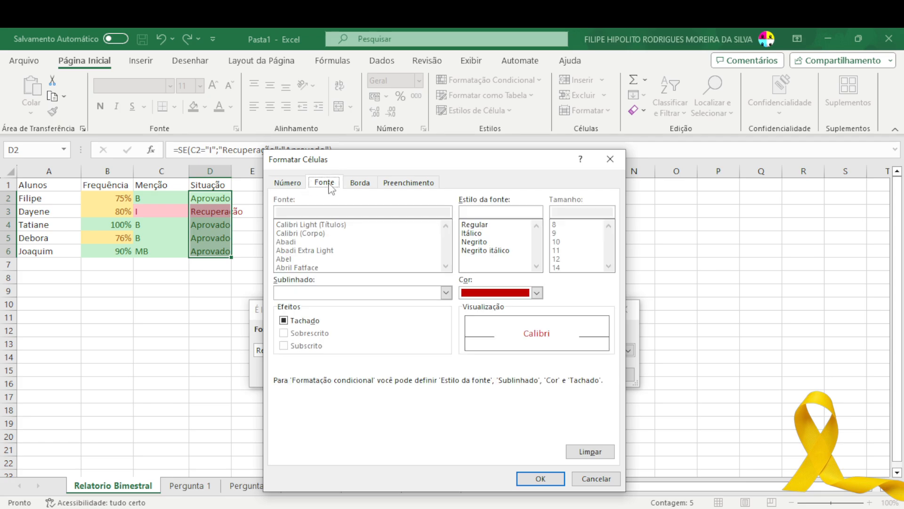
click(360, 183)
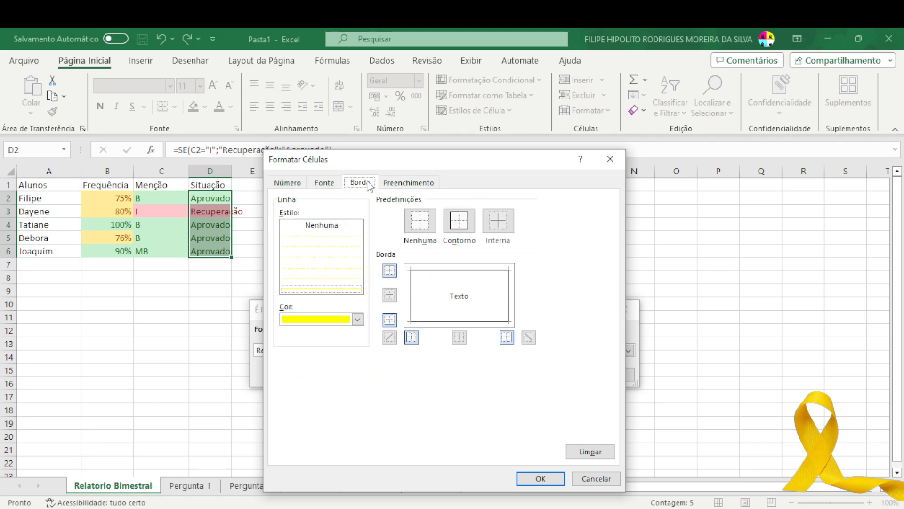
Set the custom format's fill pattern color to standard orange and choose the thin diagonal crosshatch pattern style
click(409, 183)
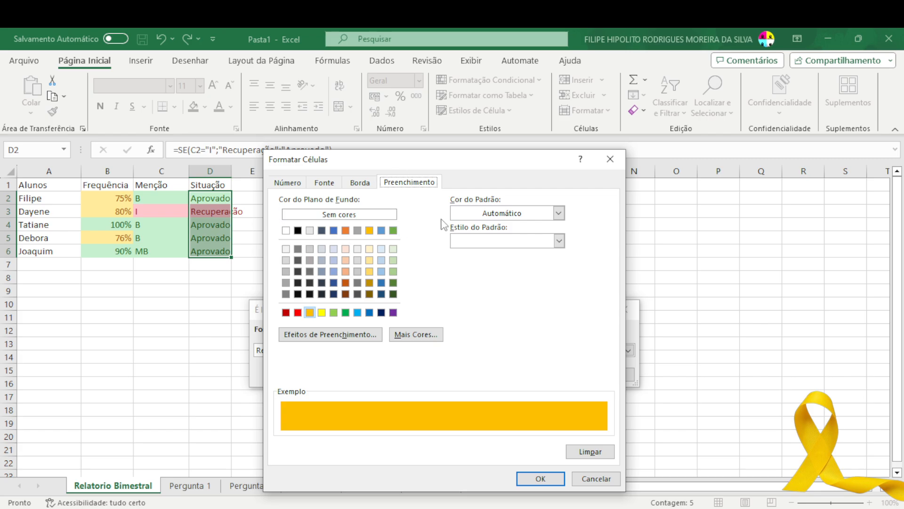
click(518, 213)
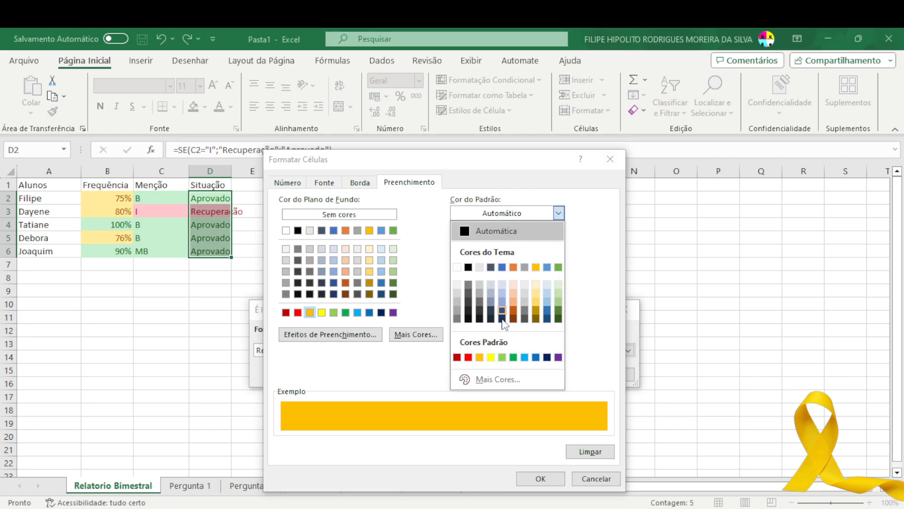
click(479, 358)
click(507, 242)
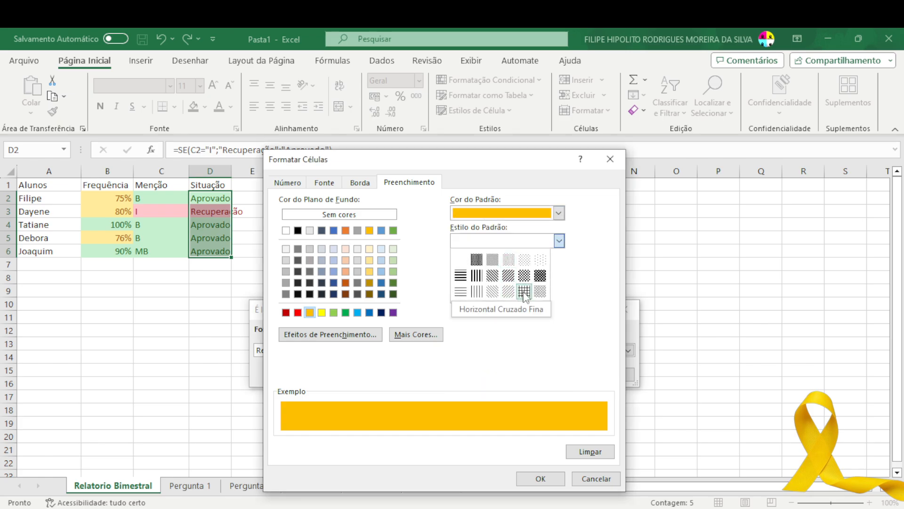
click(540, 292)
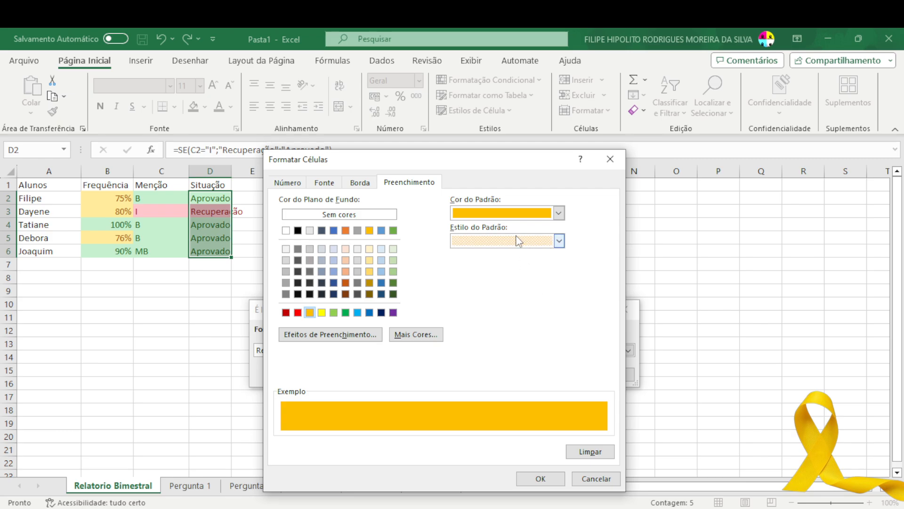
Check the gradient fill effects without changing them, and apply the custom-formatted "Recuperação" rule to the Situação cells
click(364, 334)
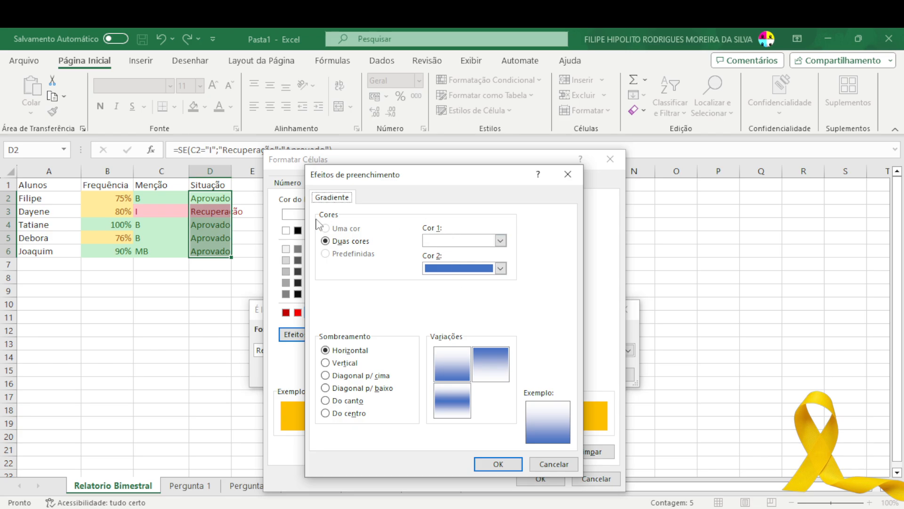
click(568, 175)
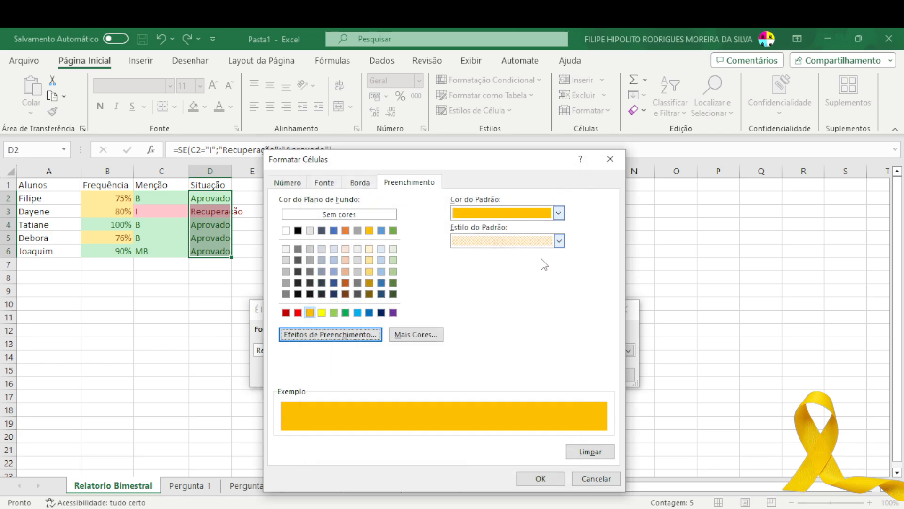
click(537, 479)
click(537, 378)
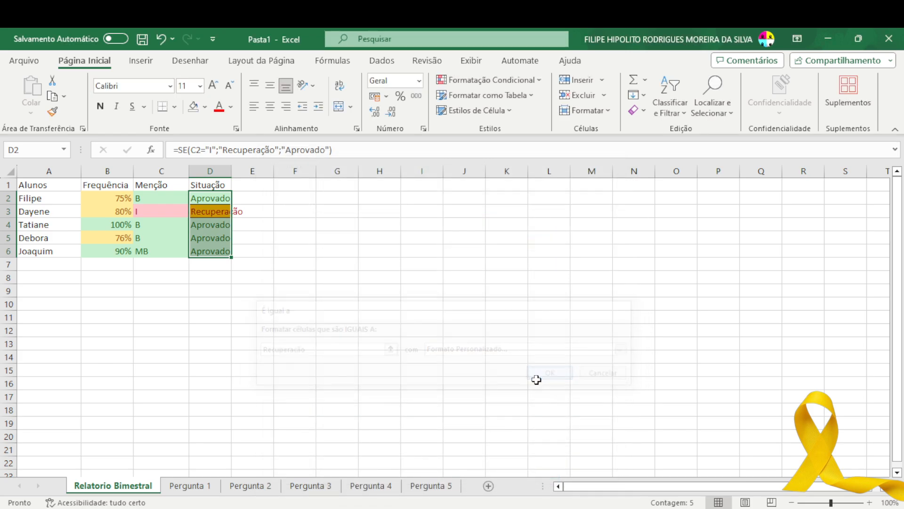
click(421, 357)
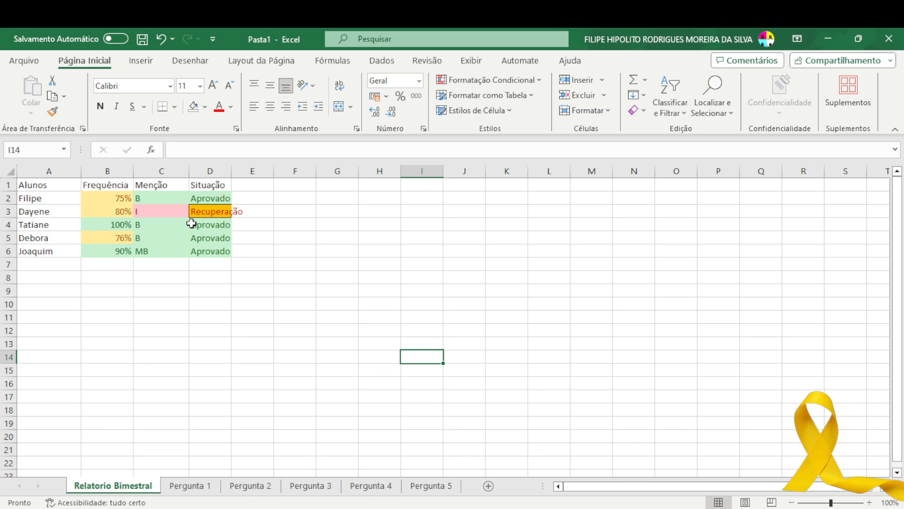
Change the Menção grade in cell C3 to an uppercase "R"
click(165, 213)
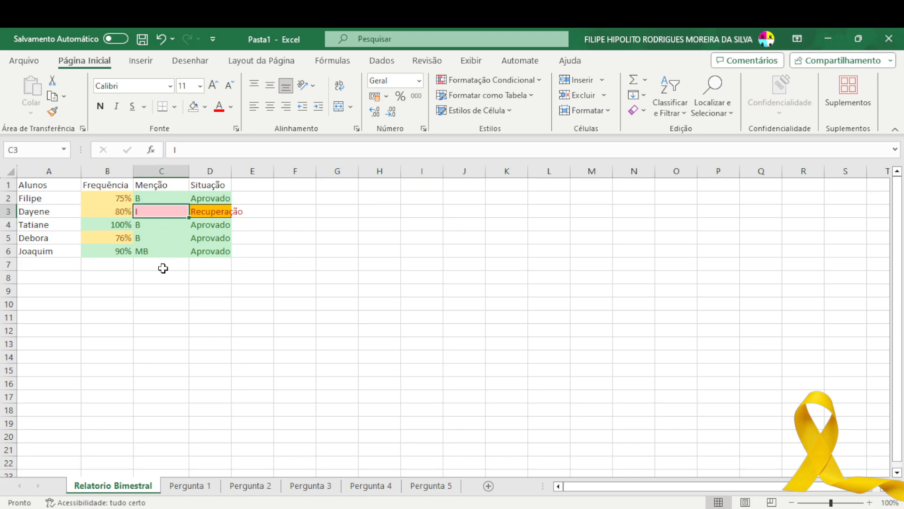
text(r)
key(Return)
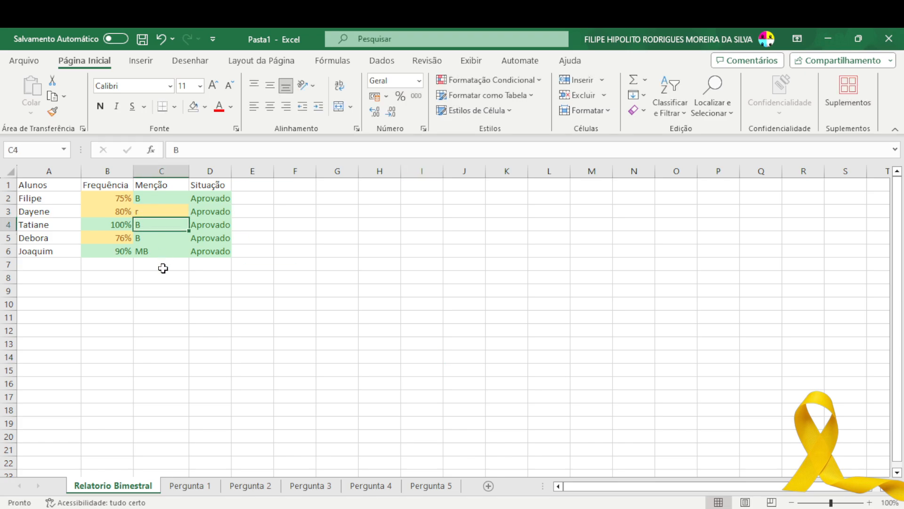
key(Up)
text(r)
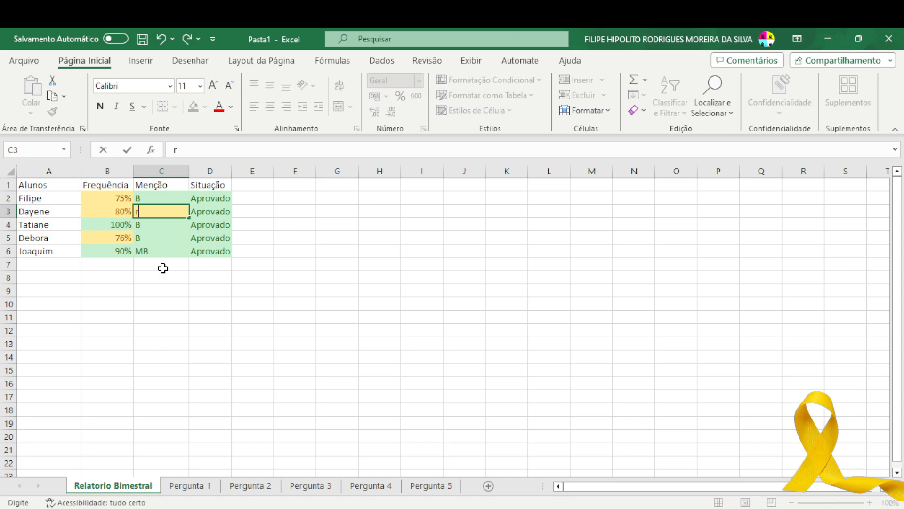
key(Return)
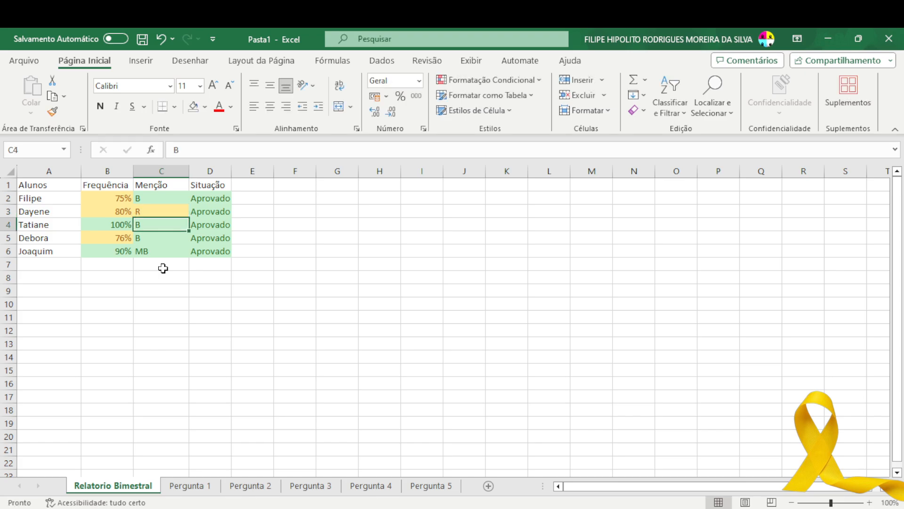
Change the Menção grades in cells C5 and C6 to "I" to test the Situação formatting
key(Down)
text(i)
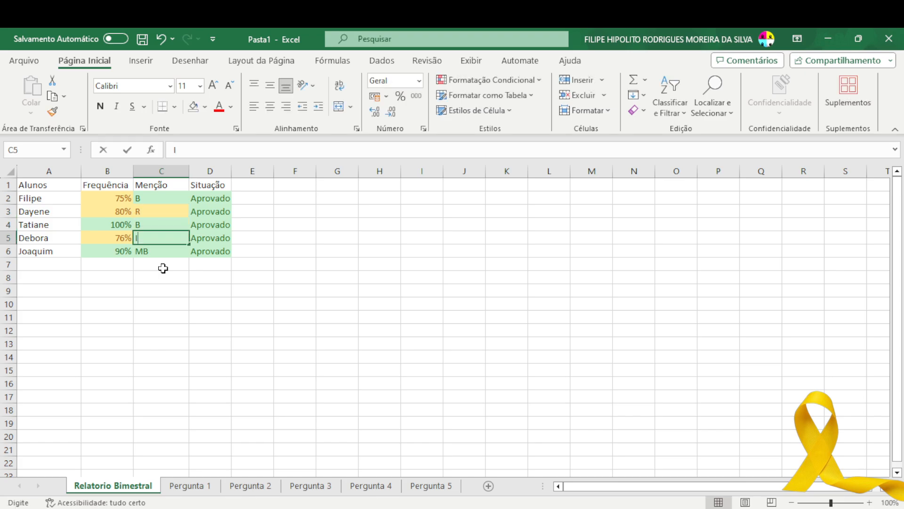
key(Return)
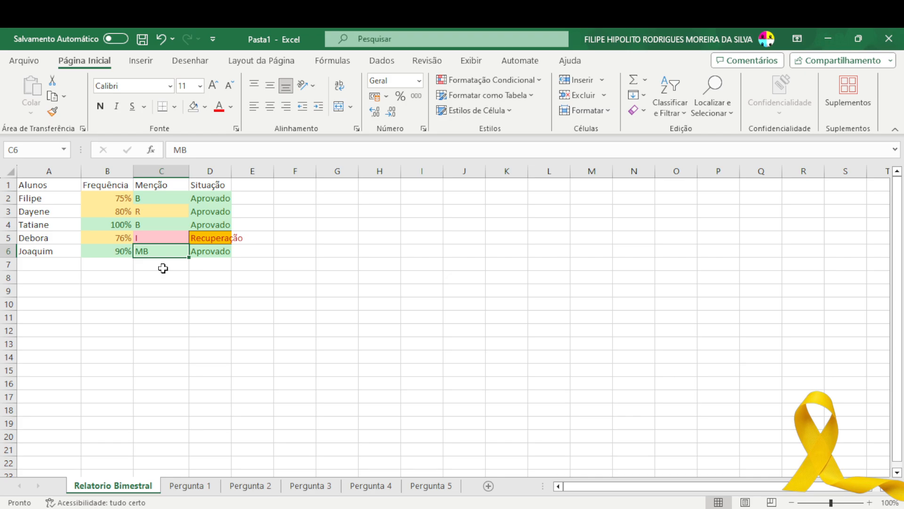
text(i)
key(Return)
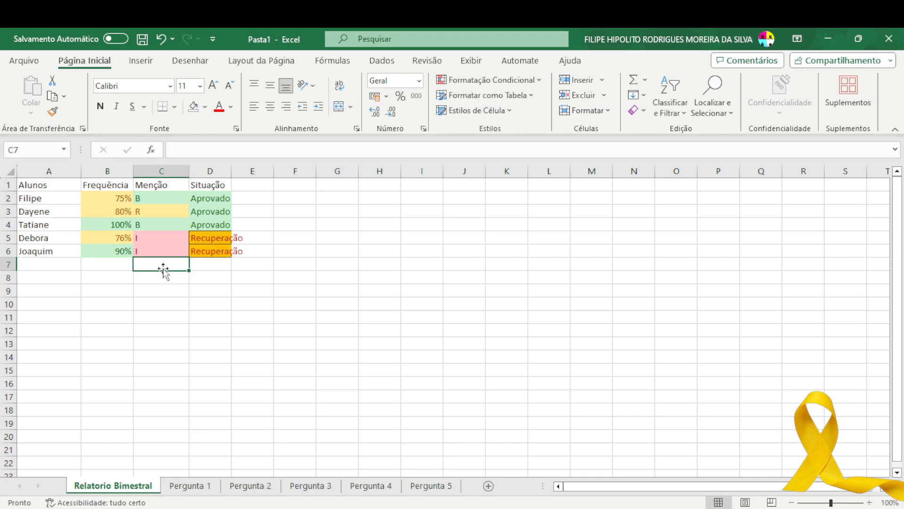
Set the Menção grades in cells C5 and C6 to "R"
key(Left)
key(Up)
key(Right)
key(Up)
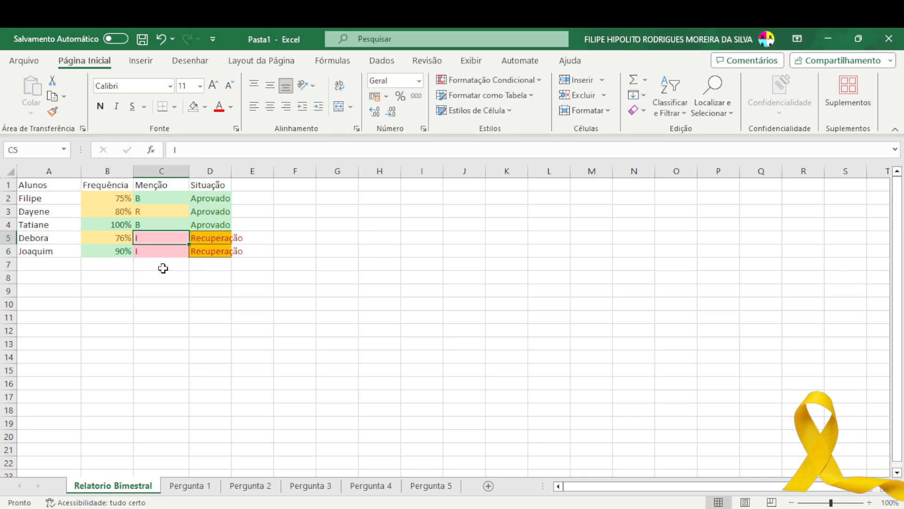
text(r)
key(Return)
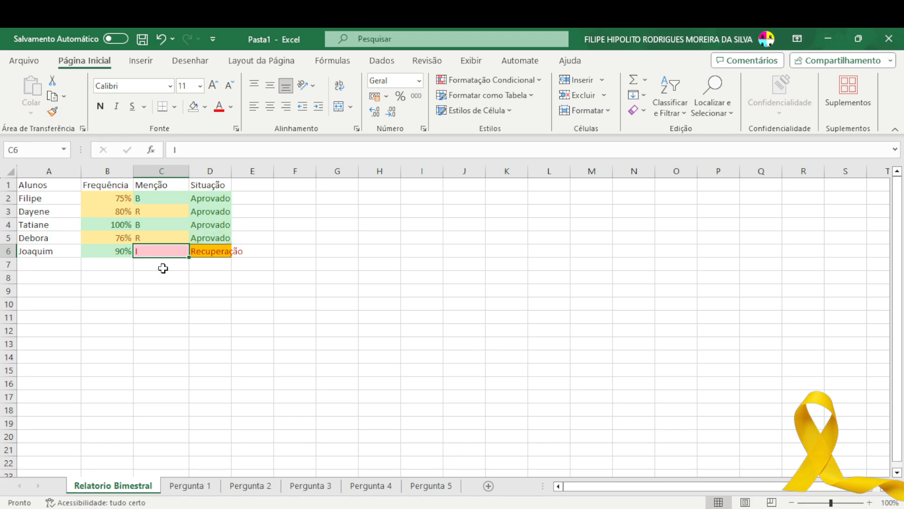
text(r)
key(Return)
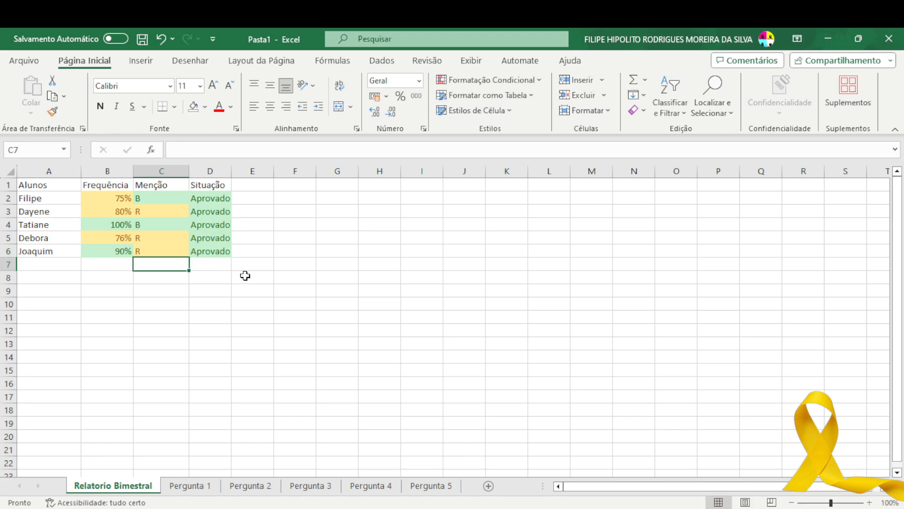
Open the Pergunta 5 sheet to read its statement, and select the empty cell B7
click(427, 487)
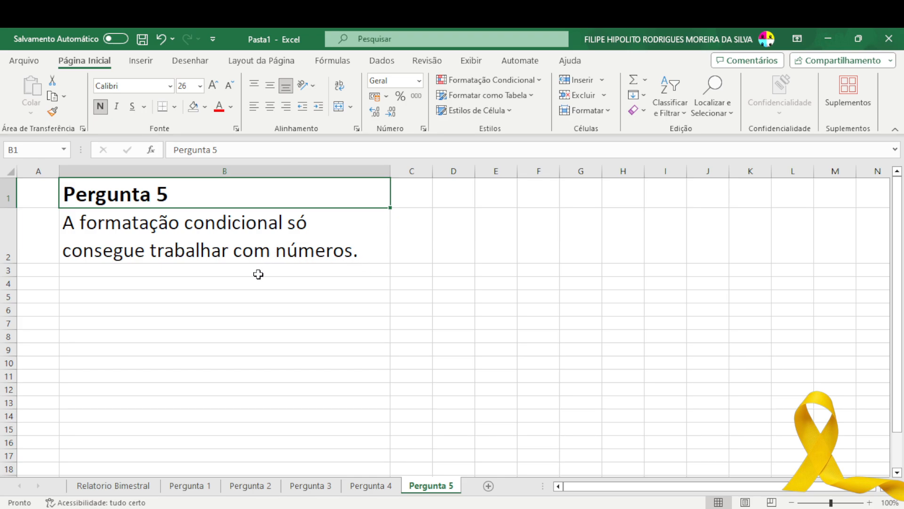
click(312, 320)
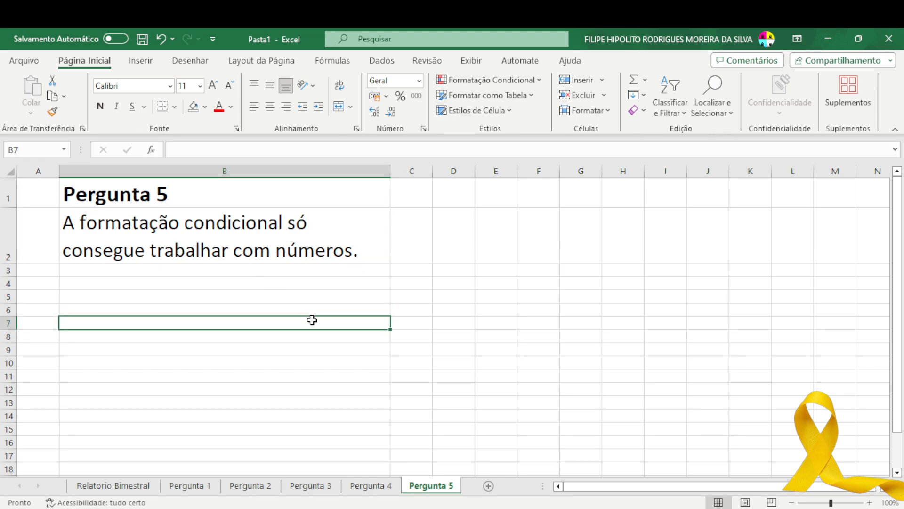